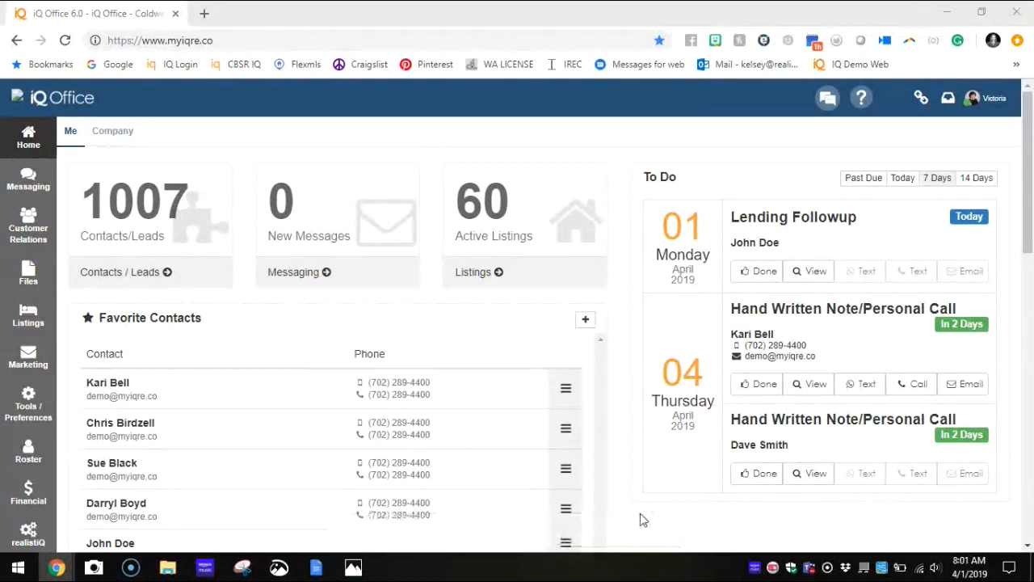
Step: Open the saved content library for print marketing
{"action": "left_click", "coordinate": [33, 364]}
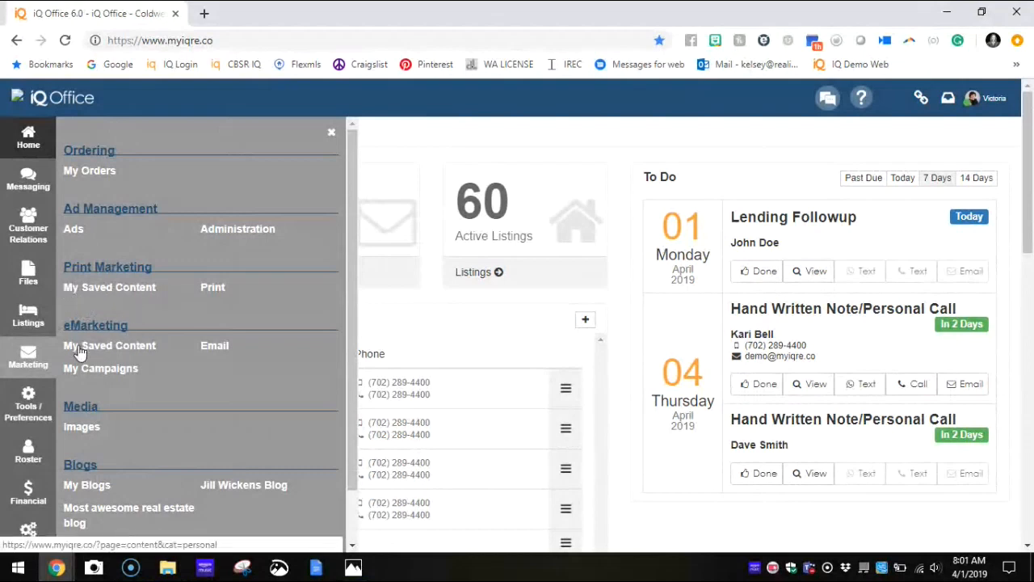
{"action": "left_click", "coordinate": [138, 286]}
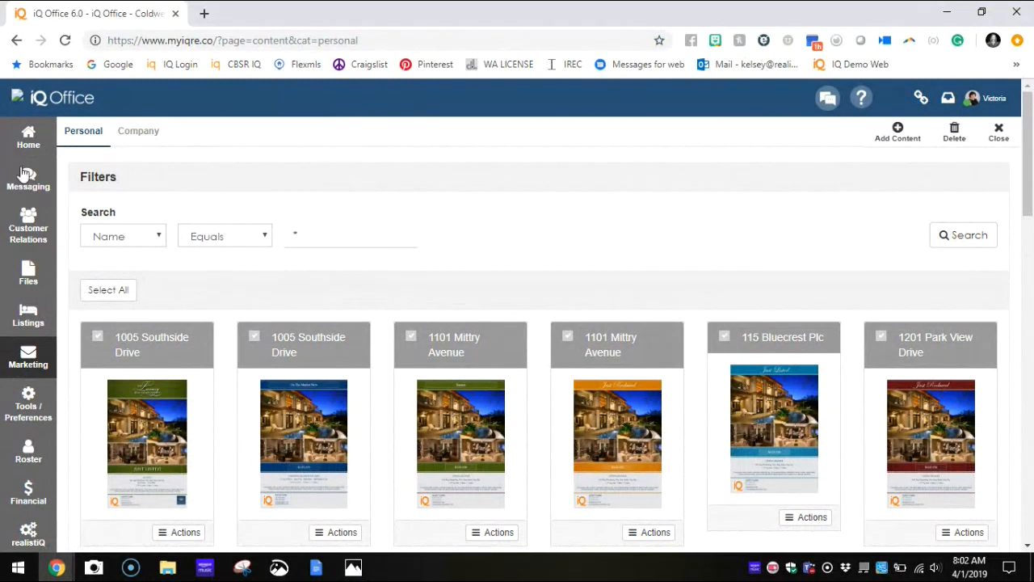
{"action": "left_click_drag", "start_coordinate": [76, 177], "coordinate": [326, 173]}
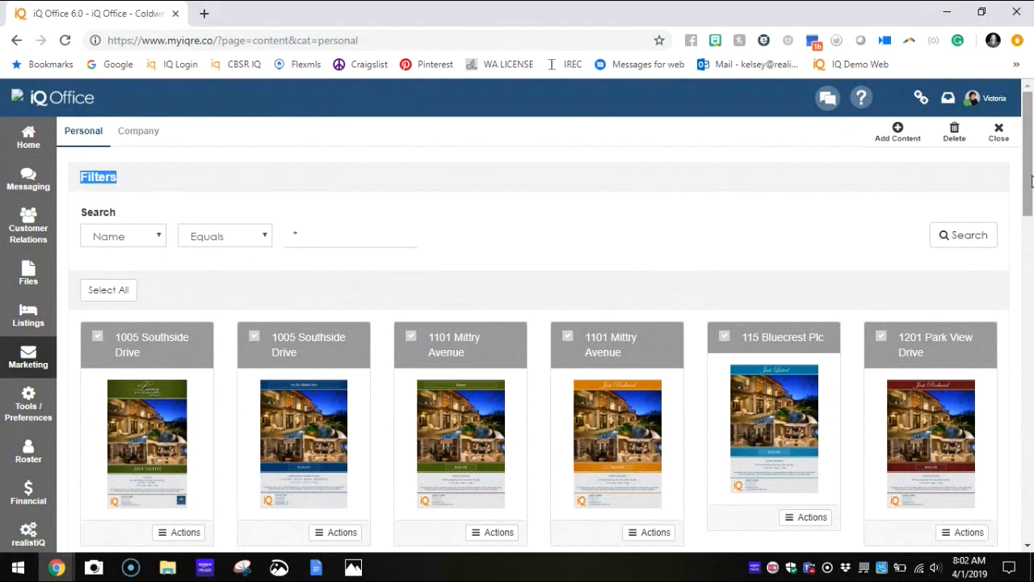
Step: Search the personal saved content for items whose name contains "Open"
{"action": "left_click", "coordinate": [318, 235]}
{"action": "left_click", "coordinate": [235, 244]}
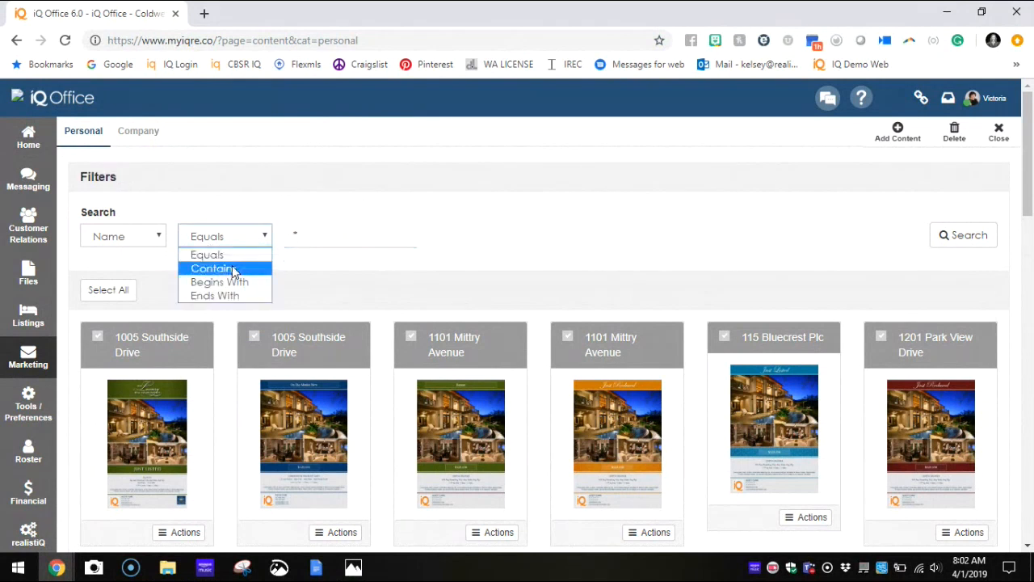
{"action": "left_click", "coordinate": [233, 270]}
{"action": "left_click", "coordinate": [315, 241]}
{"action": "type", "text": "Open"}
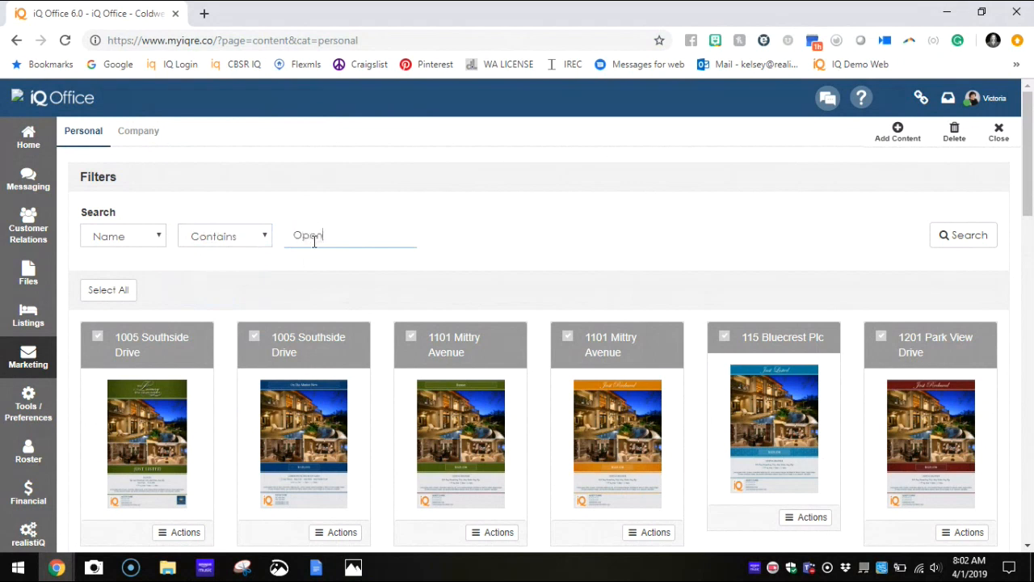
{"action": "key", "text": "Return"}
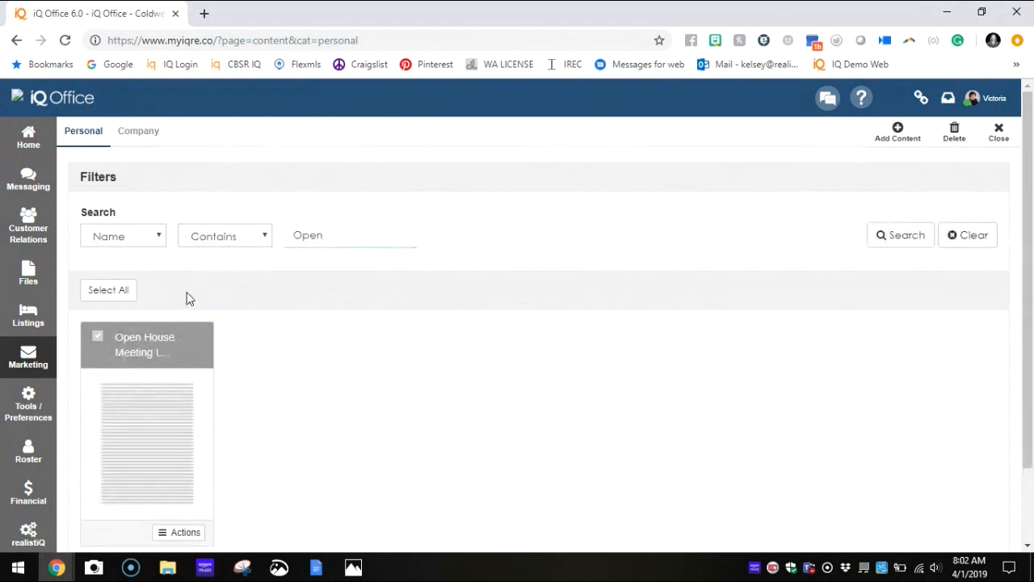
Step: Search the personal saved content for items whose category contains "Letter"
{"action": "left_click", "coordinate": [153, 239]}
{"action": "left_click", "coordinate": [148, 270]}
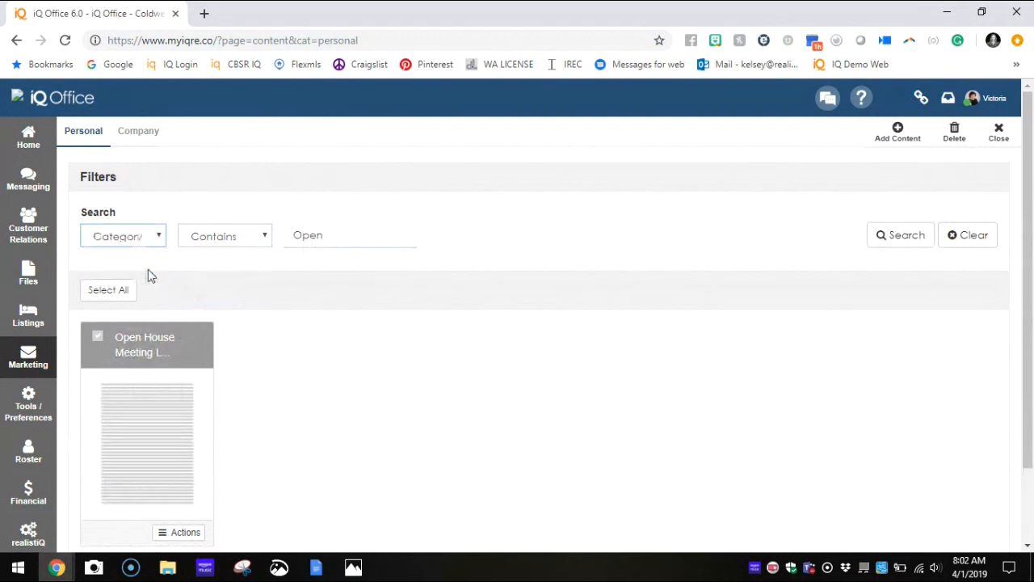
{"action": "left_click", "coordinate": [350, 235]}
{"action": "key", "text": "ctrl+a"}
{"action": "type", "text": "Letter"}
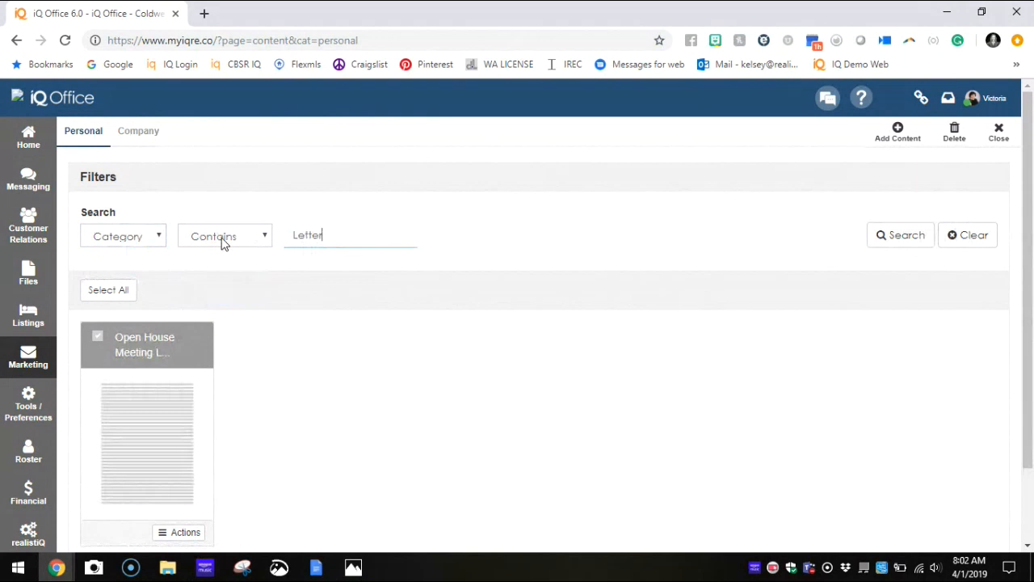
{"action": "key", "text": "Return"}
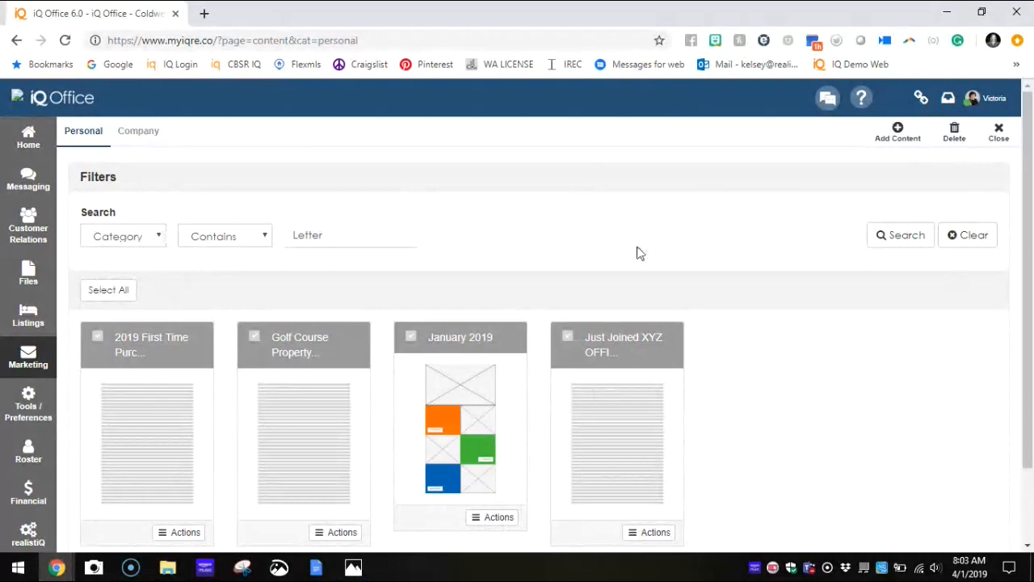
{"action": "left_click", "coordinate": [899, 137]}
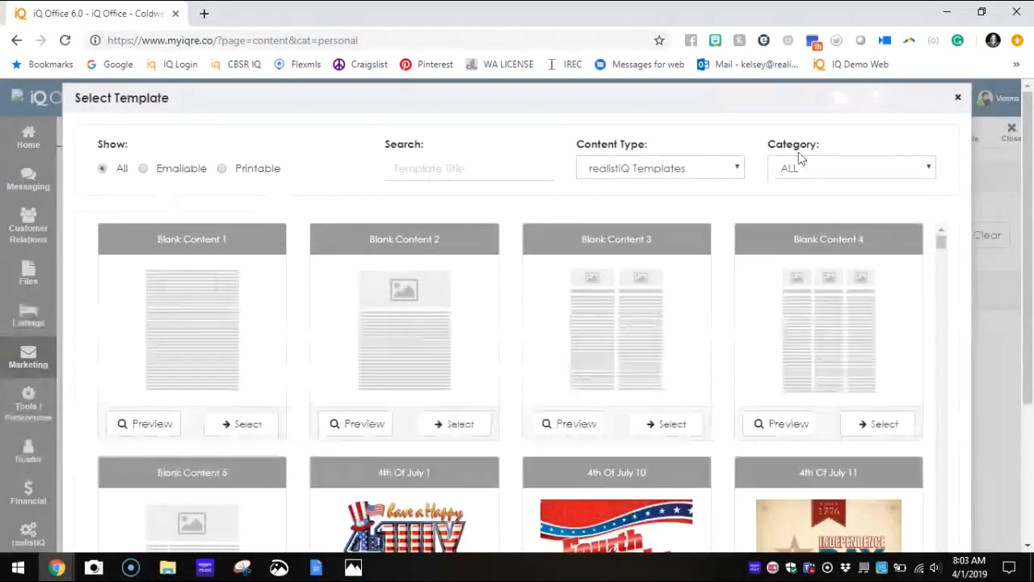
{"action": "left_click", "coordinate": [956, 101]}
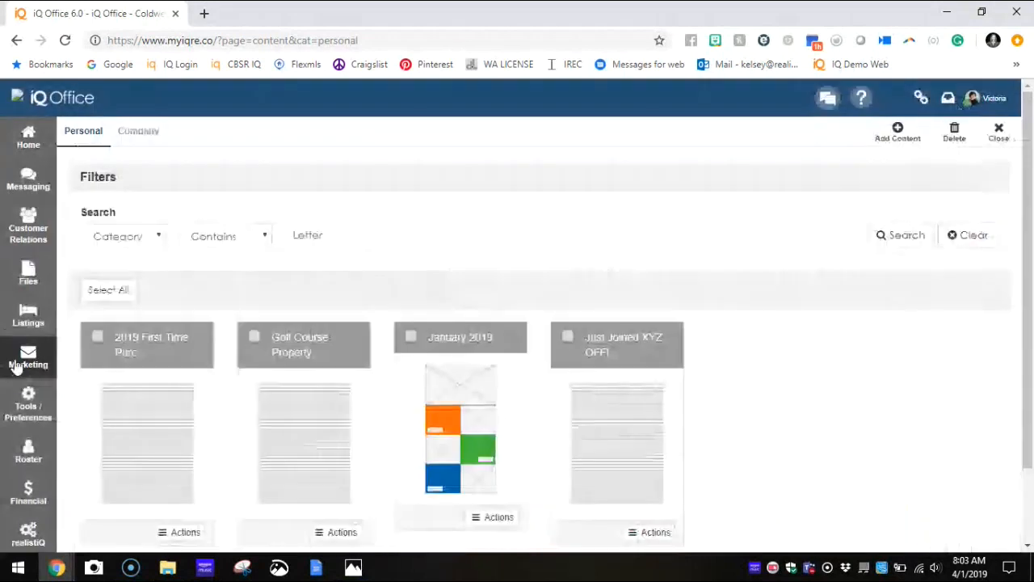
{"action": "left_click", "coordinate": [16, 366]}
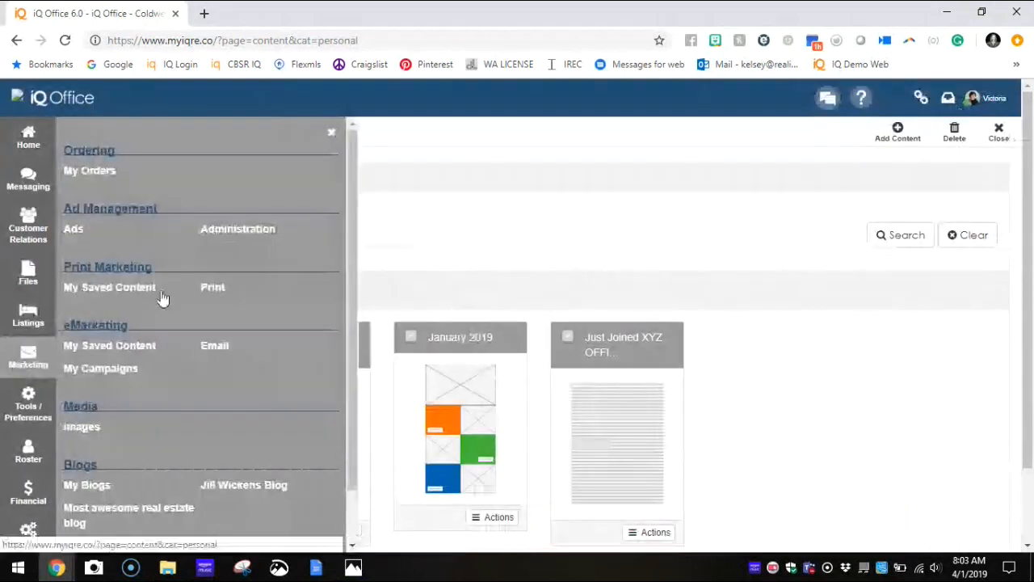
{"action": "left_click", "coordinate": [331, 133]}
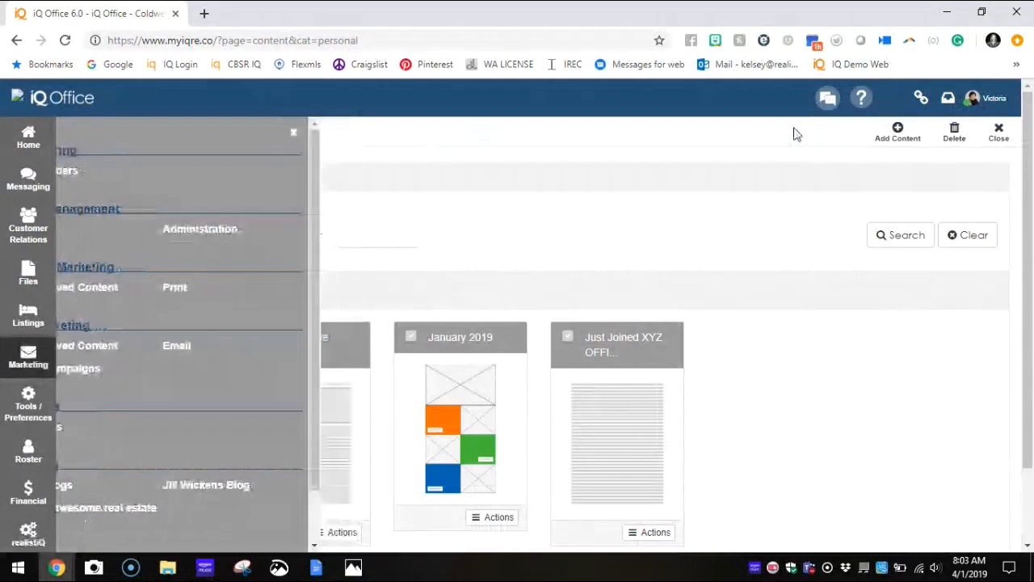
Step: Start adding new content, view the Company Templates, and set the content type back to realistiQ Templates
{"action": "left_click", "coordinate": [899, 136]}
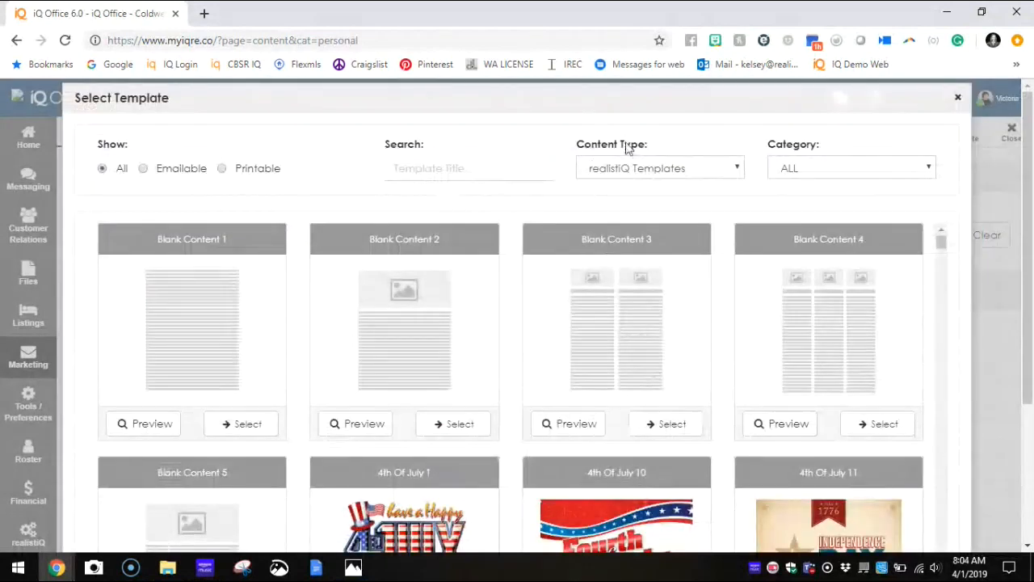
{"action": "left_click", "coordinate": [644, 175]}
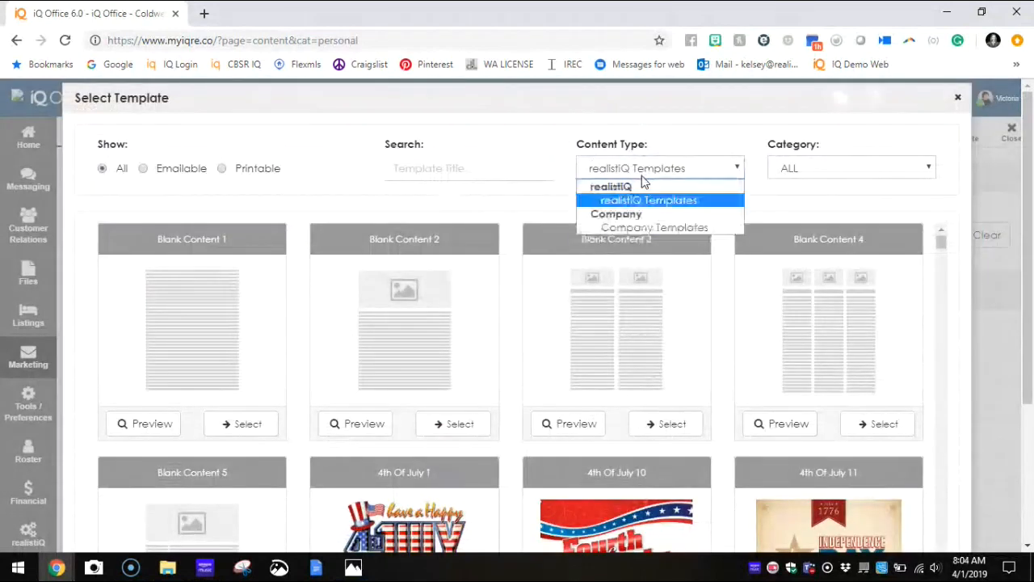
{"action": "left_click", "coordinate": [622, 228]}
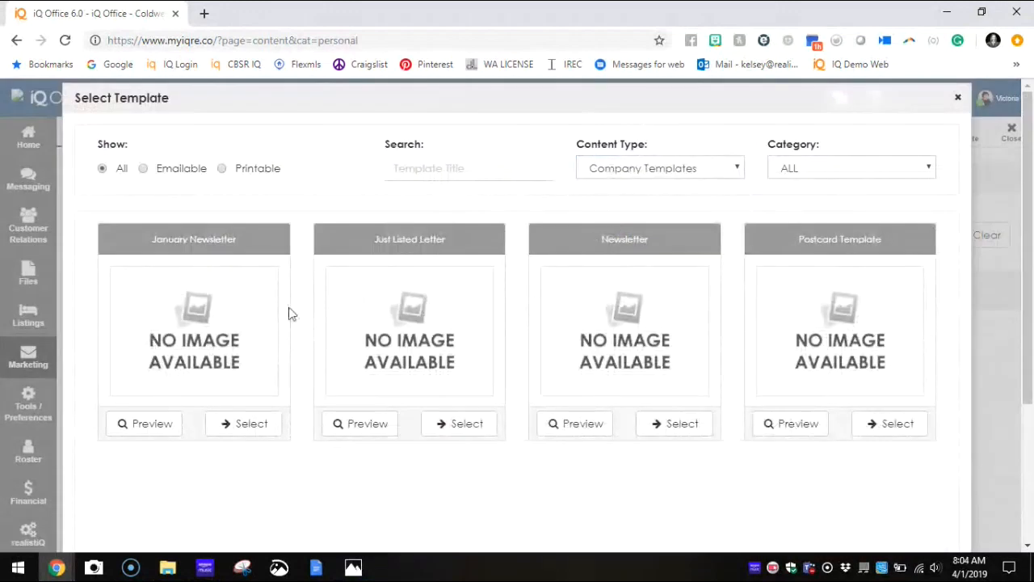
{"action": "left_click", "coordinate": [610, 177]}
{"action": "left_click", "coordinate": [623, 202]}
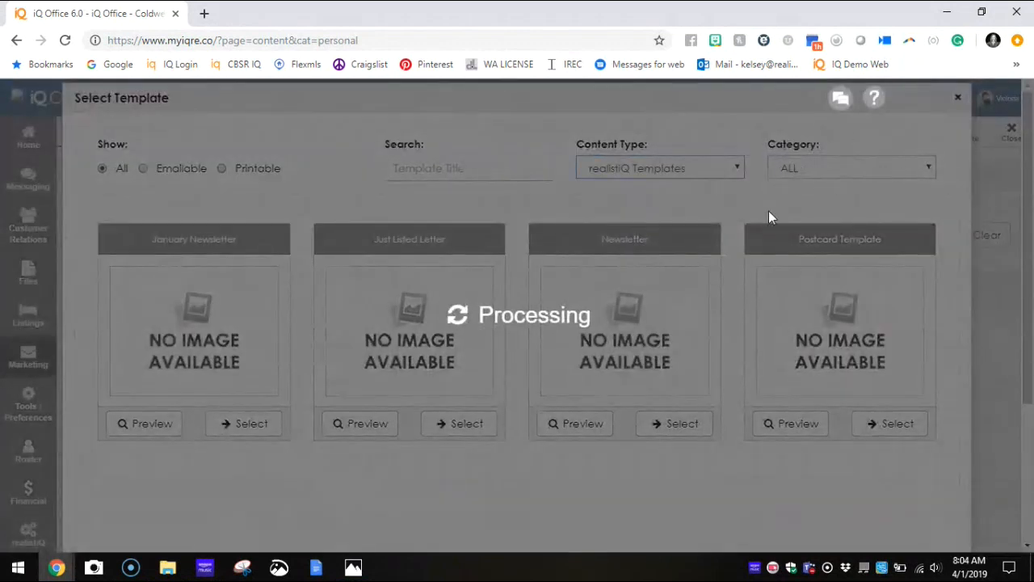
Step: Look through the template categories and filter the realistiQ templates to Blank Content
{"action": "left_click", "coordinate": [795, 166]}
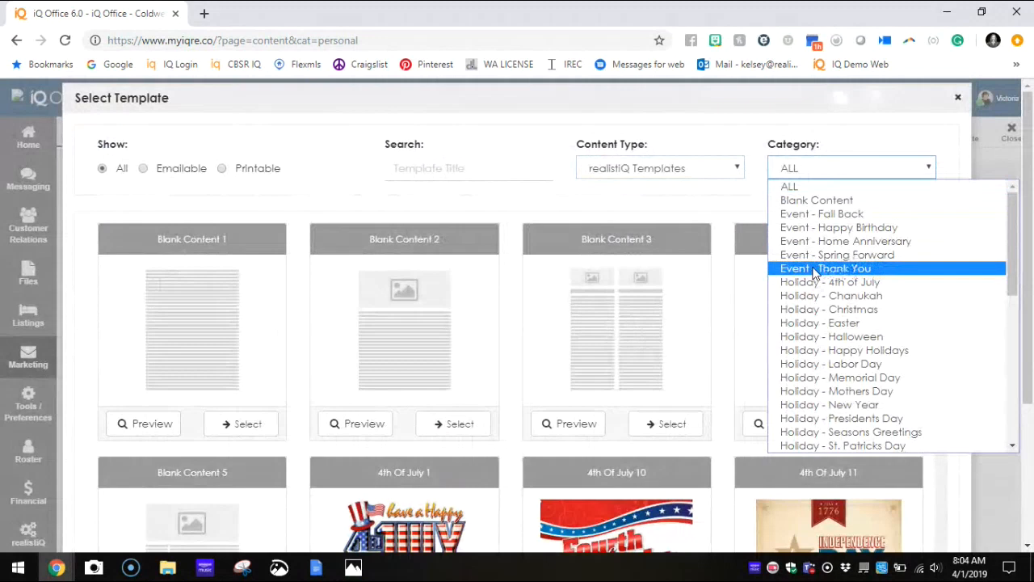
{"action": "scroll", "coordinate": [813, 274], "scroll_direction": "down", "scroll_amount": 8}
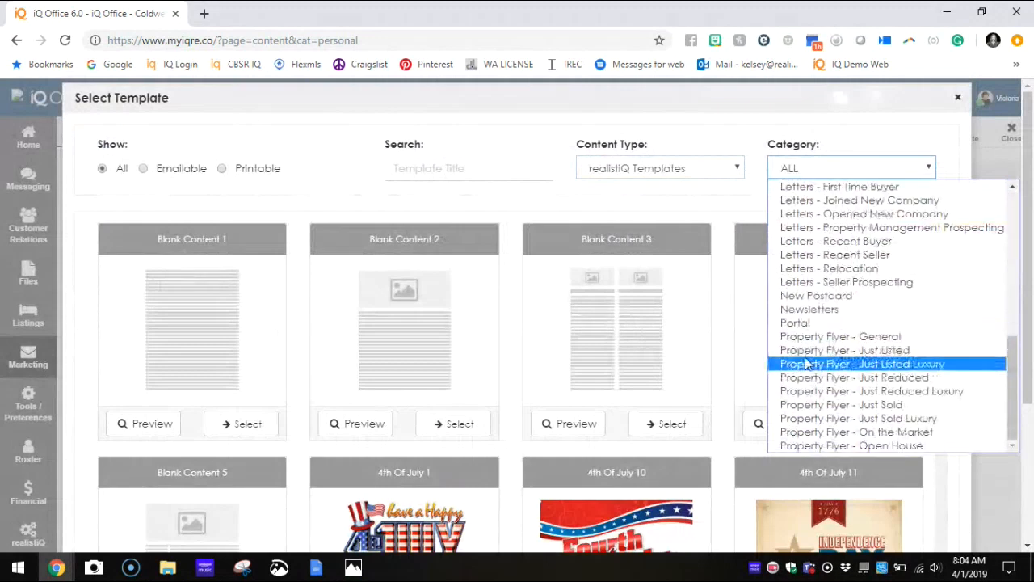
{"action": "scroll", "coordinate": [808, 356], "scroll_direction": "up", "scroll_amount": 8}
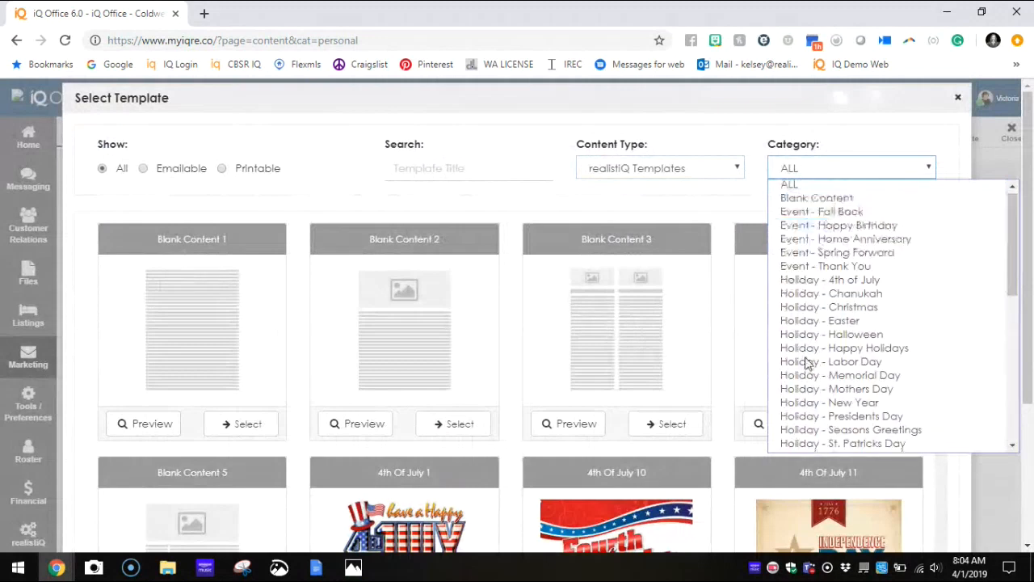
{"action": "left_click", "coordinate": [805, 202]}
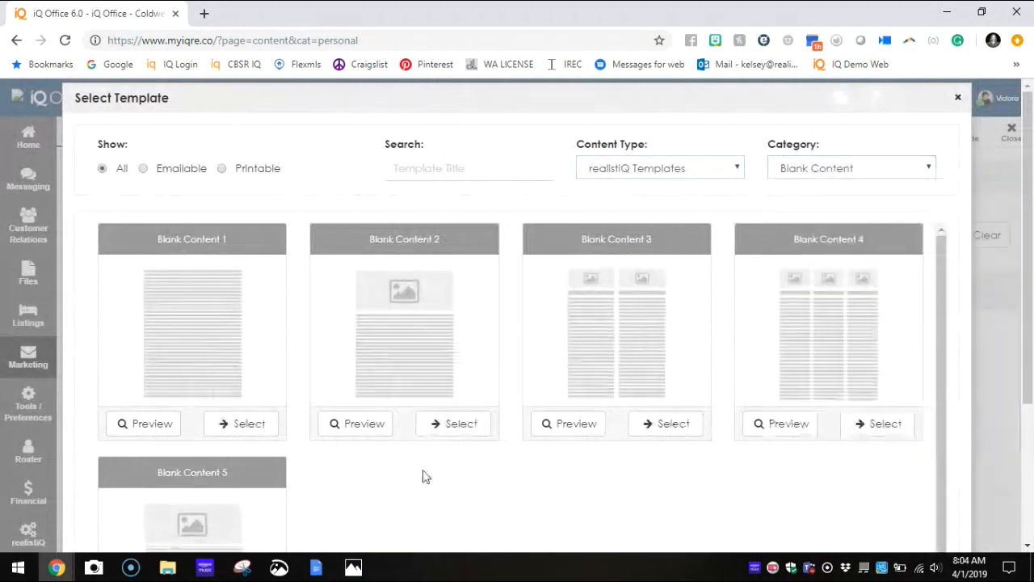
Step: Choose the three-column Blank Content 4 template for the new content
{"action": "scroll", "coordinate": [424, 475], "scroll_direction": "down", "scroll_amount": 1}
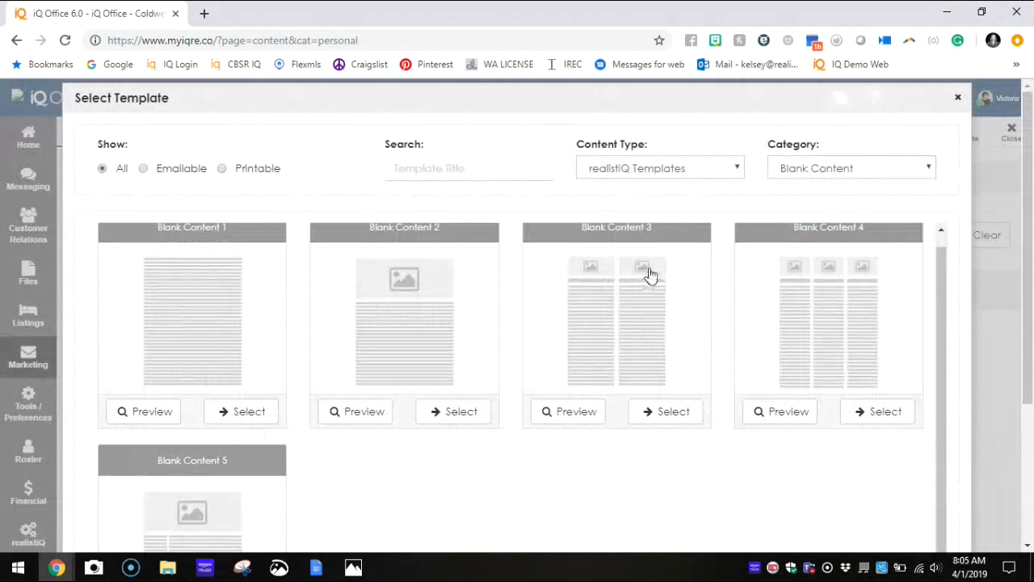
{"action": "scroll", "coordinate": [651, 275], "scroll_direction": "down", "scroll_amount": 3}
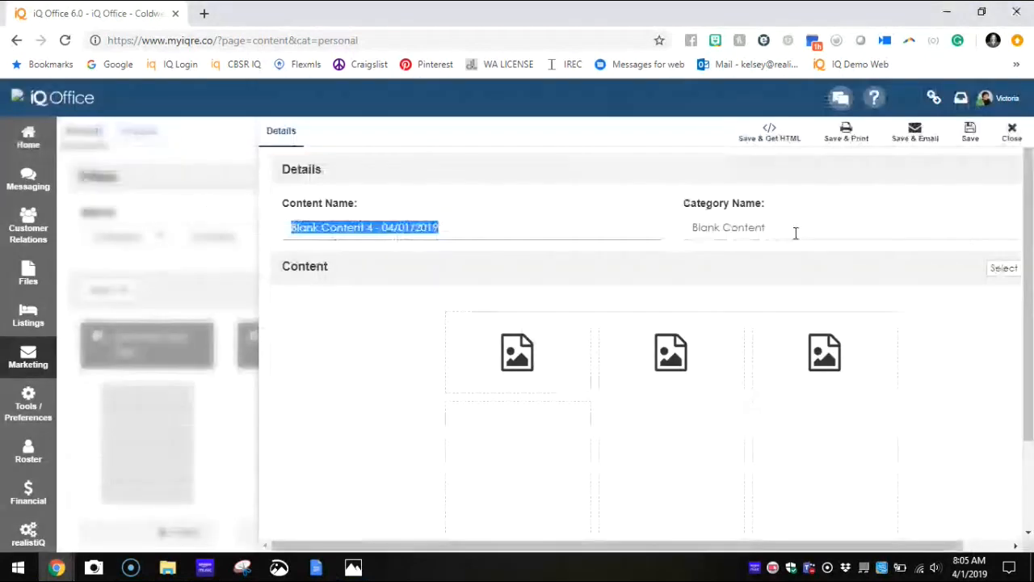
{"action": "left_click", "coordinate": [742, 231]}
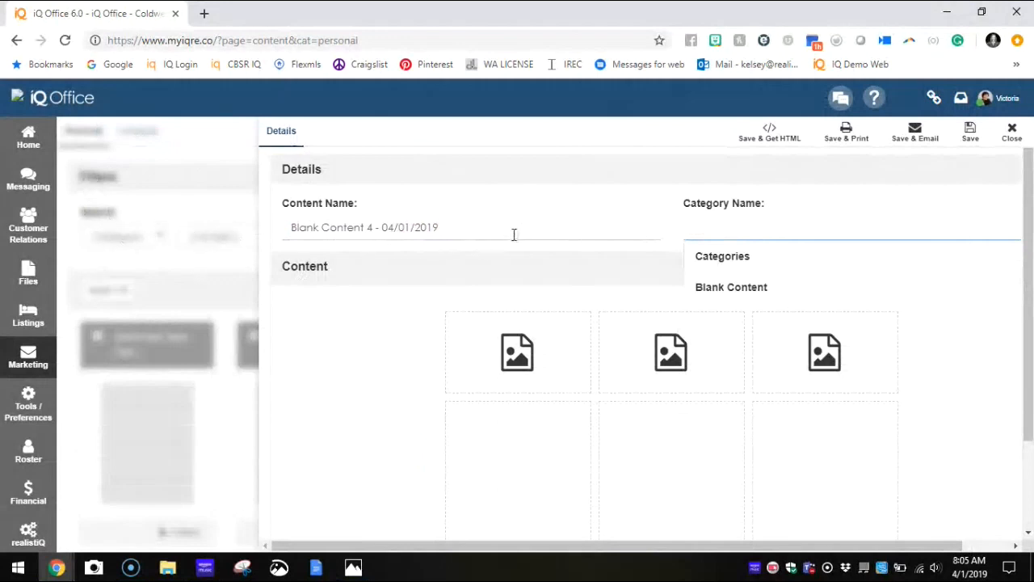
Step: Replace the default content name with "Newsletter Content 2019"
{"action": "left_click_drag", "start_coordinate": [512, 234], "coordinate": [269, 239]}
{"action": "left_click", "coordinate": [695, 226]}
{"action": "left_click_drag", "start_coordinate": [616, 232], "coordinate": [157, 237]}
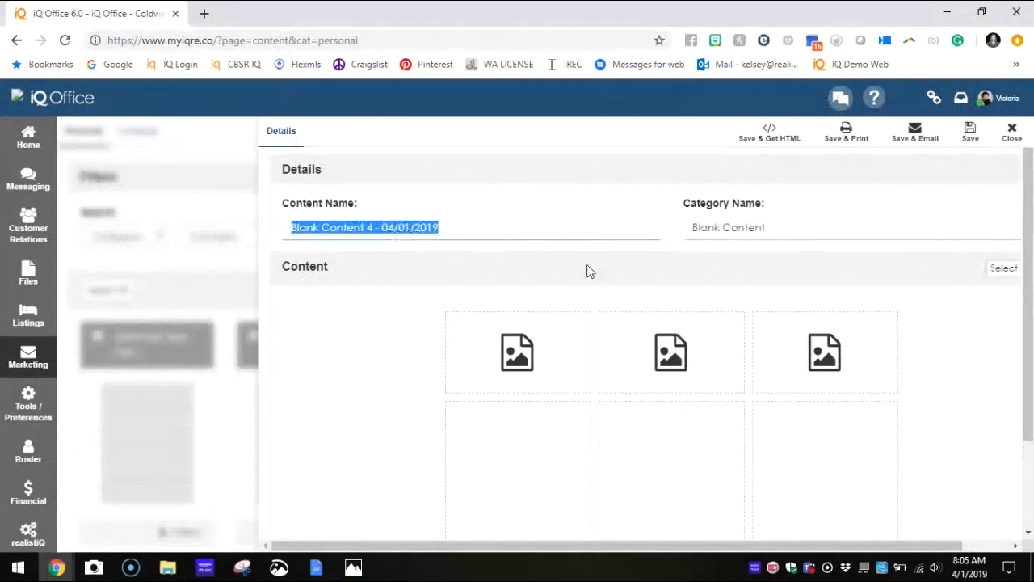
{"action": "key", "text": "super"}
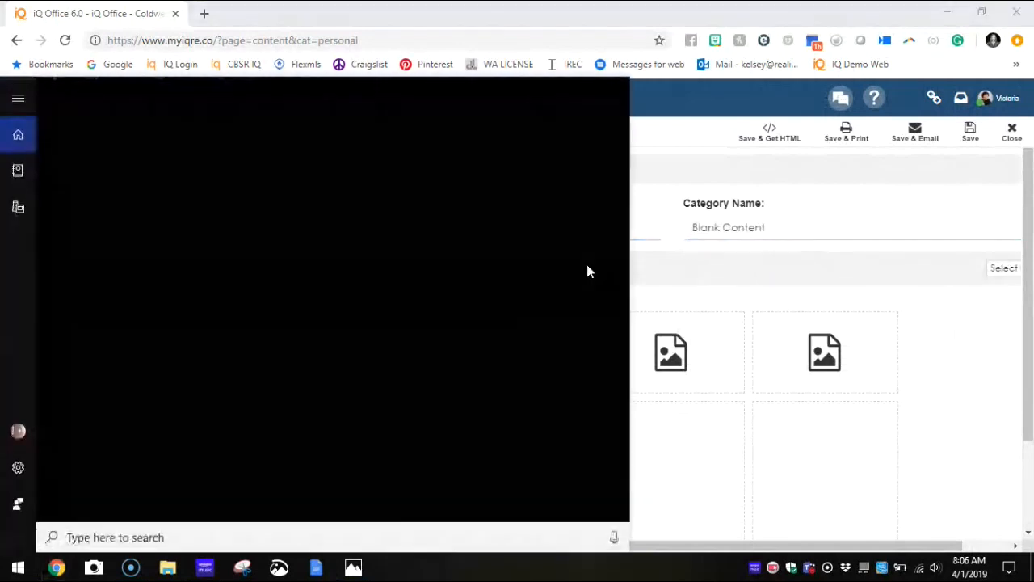
{"action": "left_click", "coordinate": [688, 256]}
{"action": "left_click", "coordinate": [471, 223]}
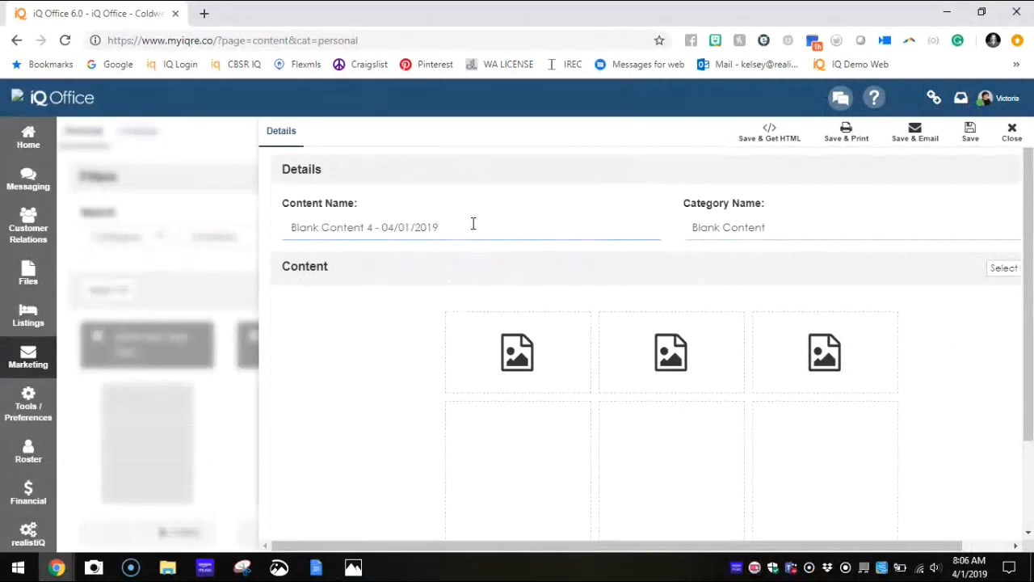
{"action": "left_click_drag", "start_coordinate": [473, 224], "coordinate": [273, 231]}
{"action": "type", "text": "N"}
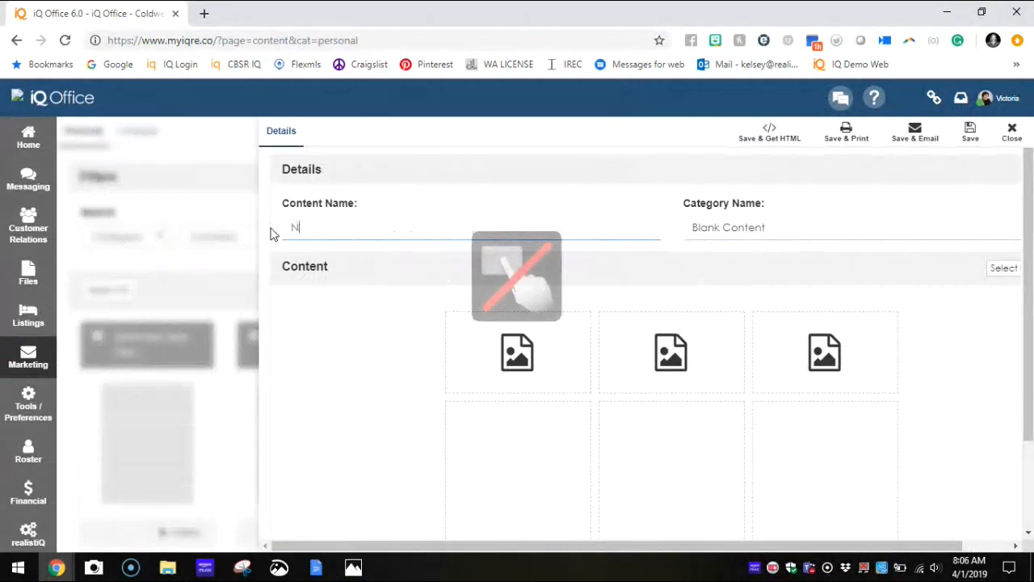
{"action": "type", "text": "ewsletter "}
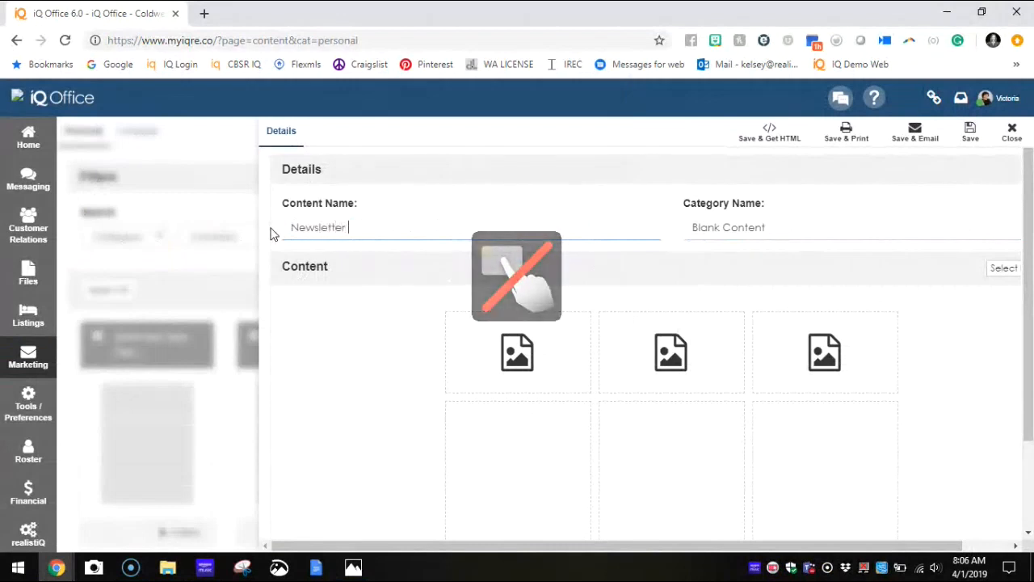
{"action": "type", "text": "Content "}
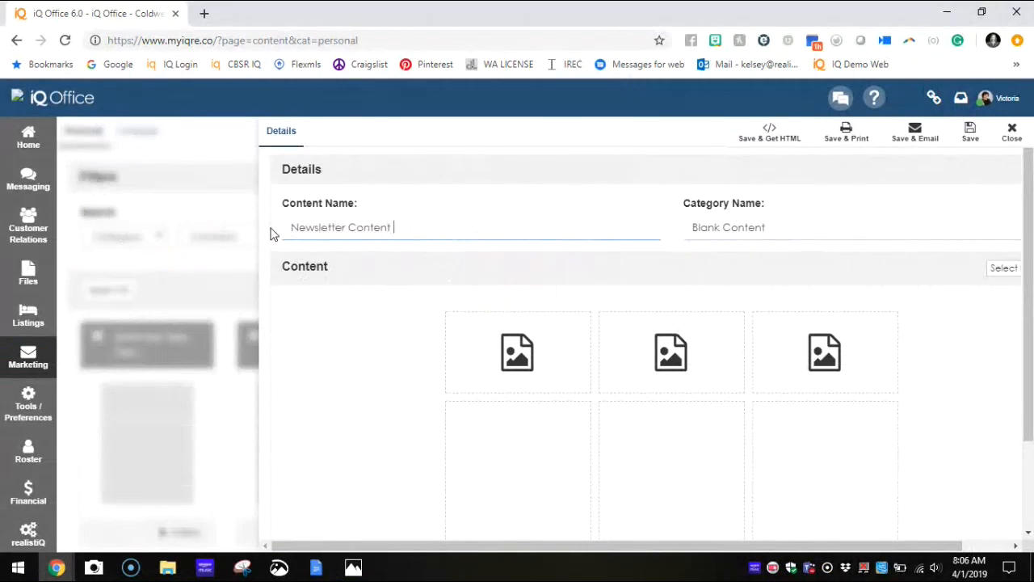
{"action": "type", "text": "2019"}
Step: Set the content's category to the existing Newsletter category
{"action": "key", "text": "Tab"}
{"action": "type", "text": "N"}
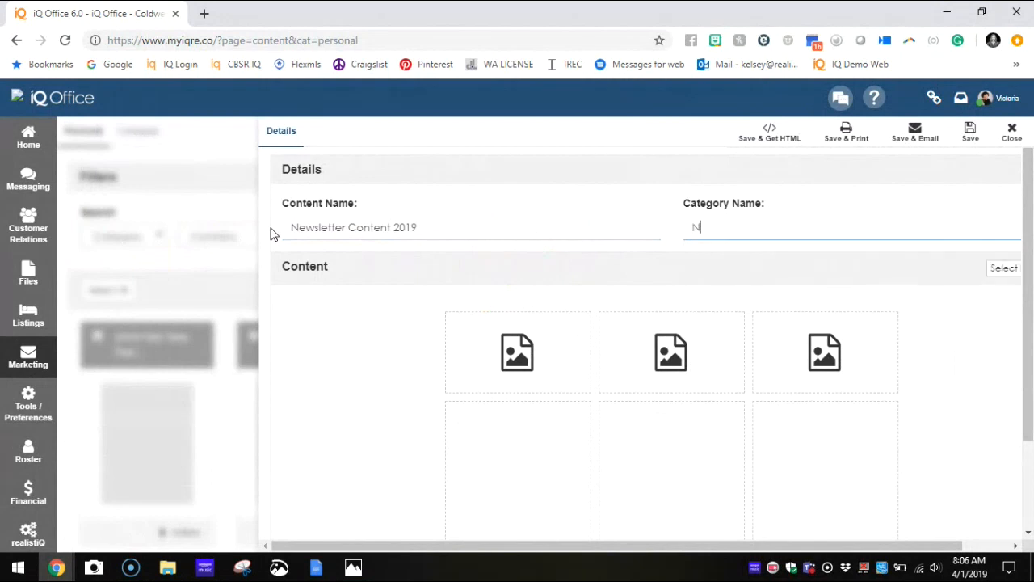
{"action": "type", "text": "ewsletter"}
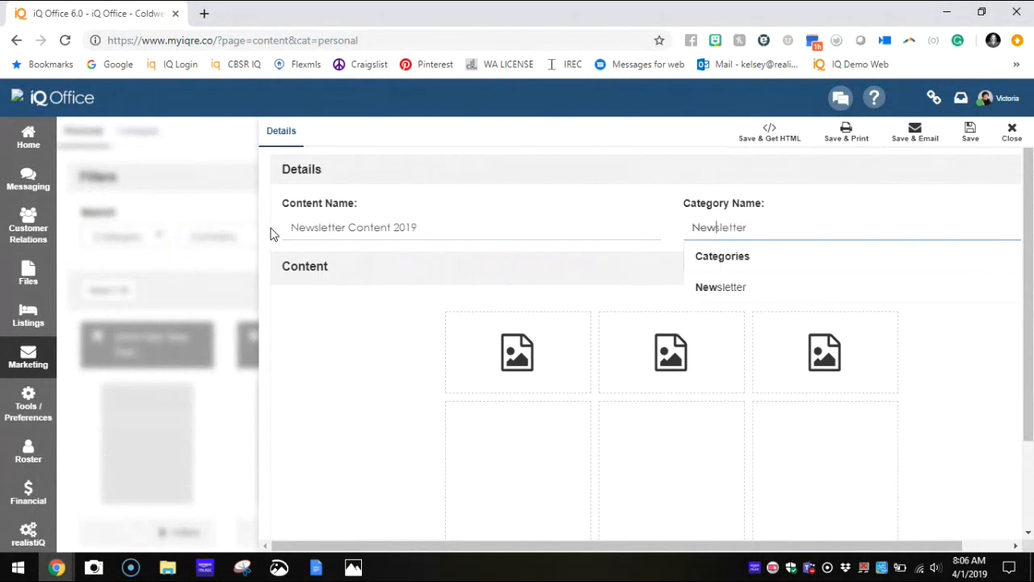
{"action": "left_click", "coordinate": [703, 289]}
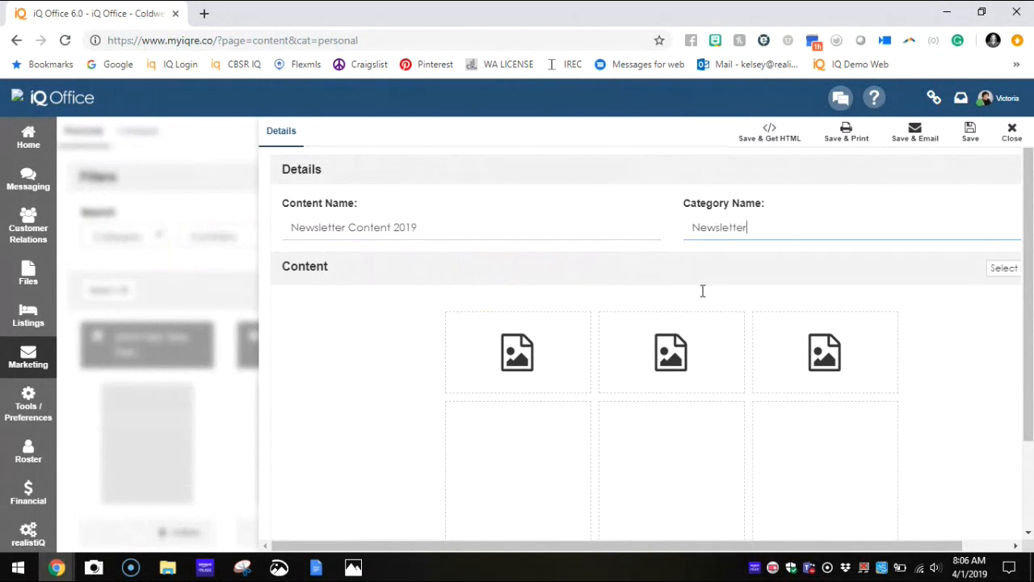
Step: Add "April" at the front of the content name so it reads "April Newsletter Content 2019"
{"action": "left_click", "coordinate": [291, 229]}
{"action": "type", "text": "April"}
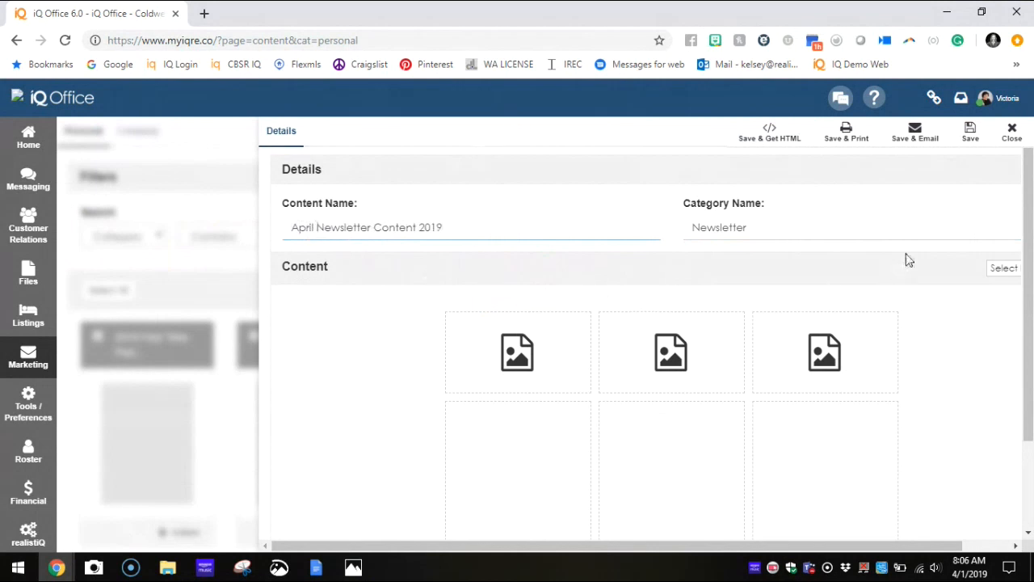
{"action": "scroll", "coordinate": [905, 259], "scroll_direction": "down", "scroll_amount": 2}
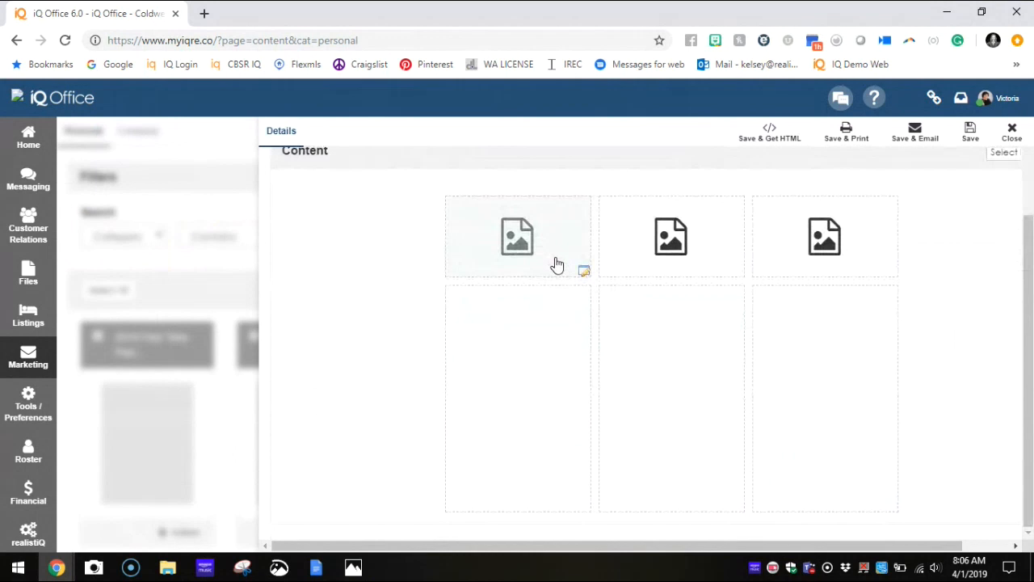
Step: Place the SOLD! camera image from My Images in the first column's image placeholder, cropped to its upper part at full width
{"action": "left_click", "coordinate": [583, 271]}
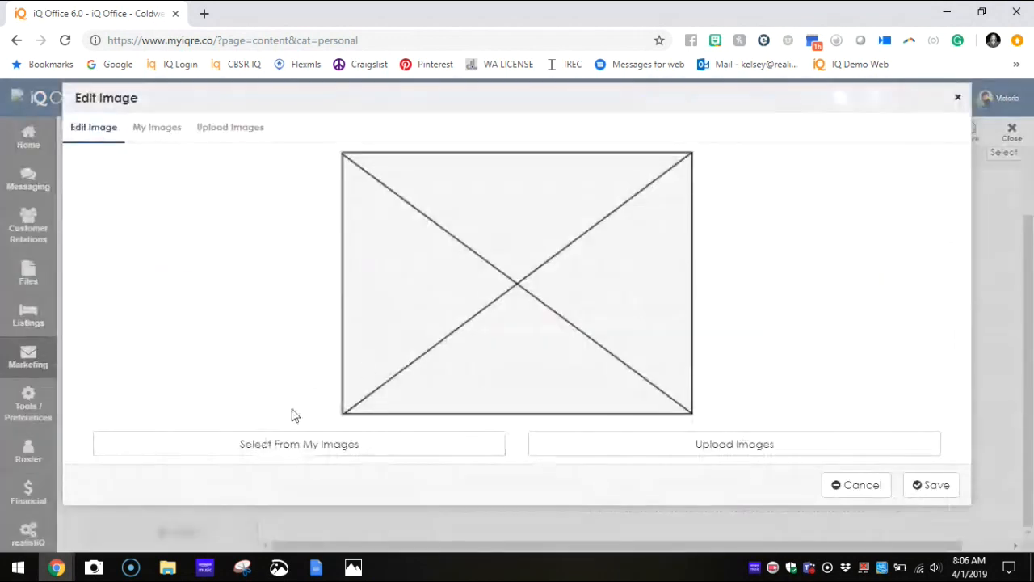
{"action": "left_click", "coordinate": [150, 131]}
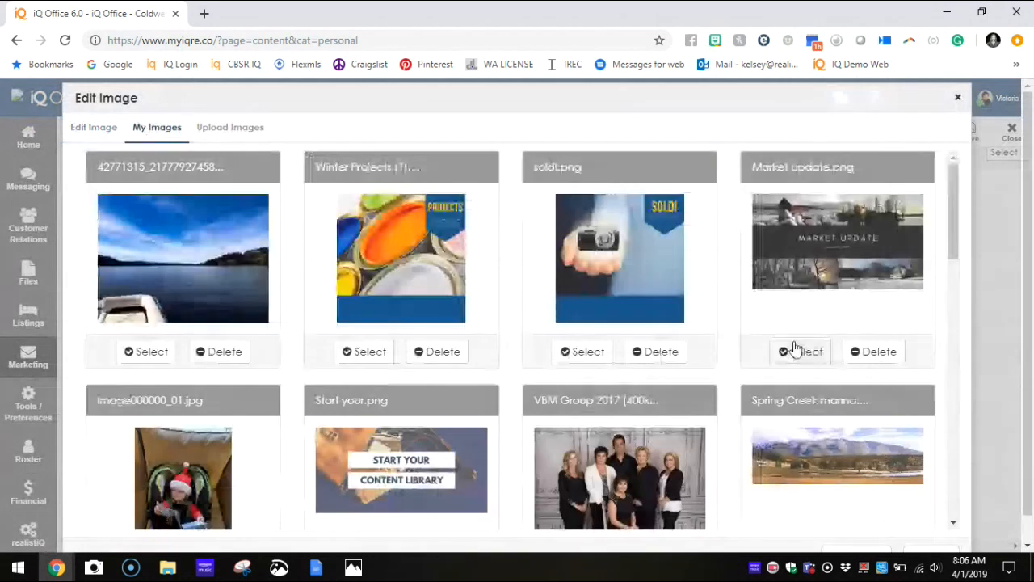
{"action": "left_click", "coordinate": [796, 350]}
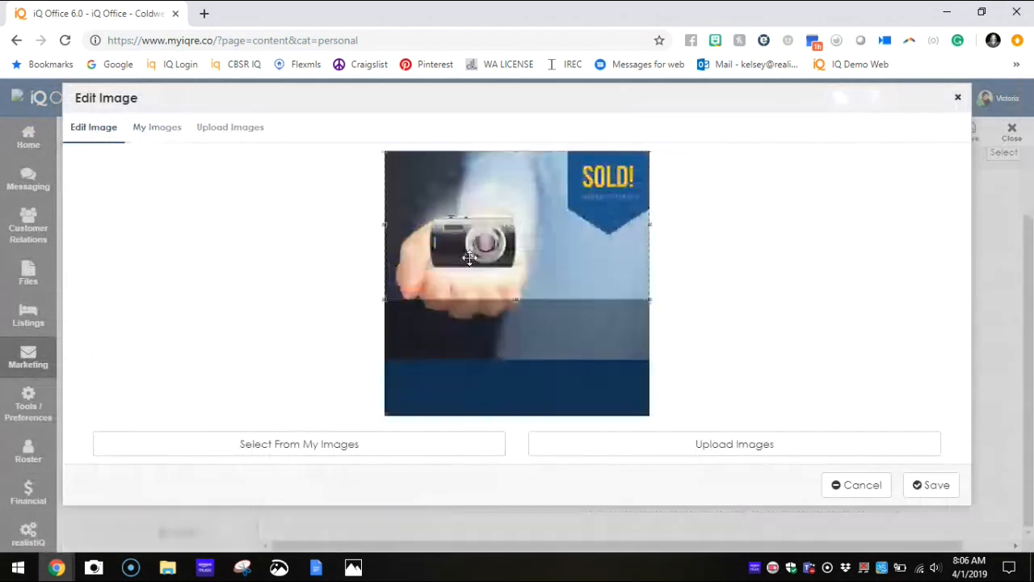
{"action": "left_click", "coordinate": [937, 484]}
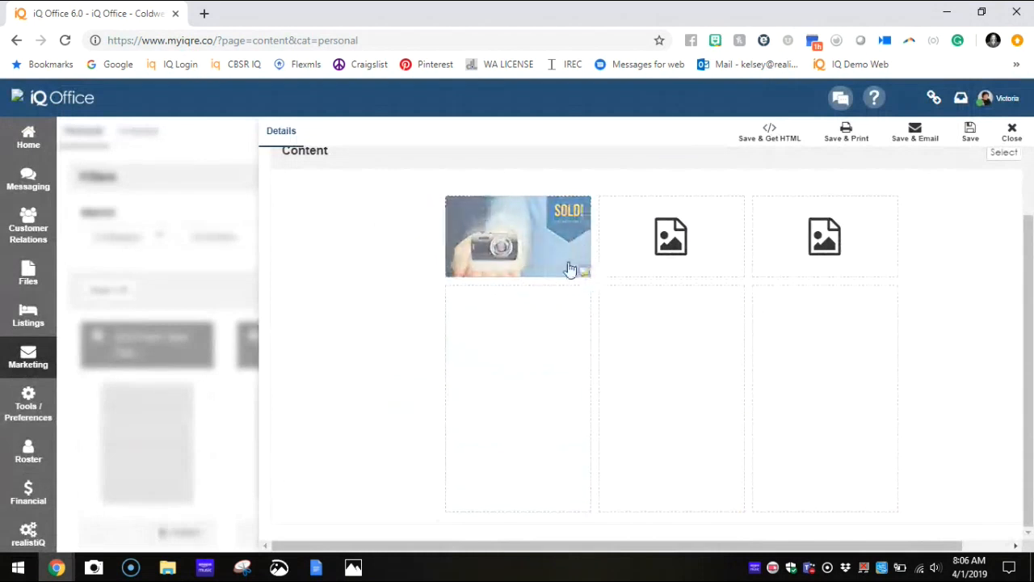
Step: Reselect the SOLD! image from My Images for the first column, crop it to the hand holding the camera, and save it
{"action": "left_click", "coordinate": [570, 269]}
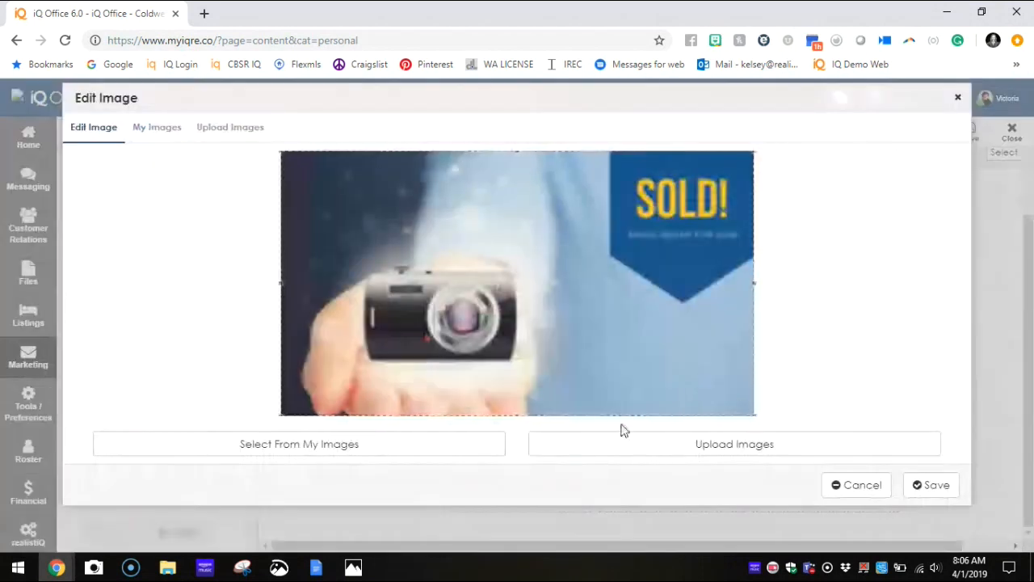
{"action": "left_click", "coordinate": [153, 129]}
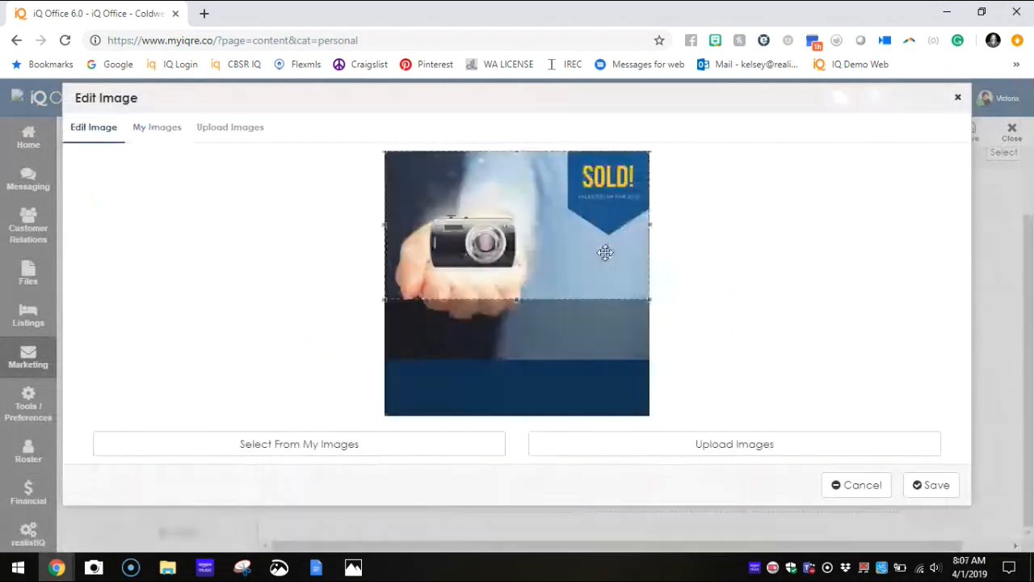
{"action": "left_click_drag", "start_coordinate": [605, 251], "coordinate": [583, 303]}
{"action": "left_click_drag", "start_coordinate": [527, 273], "coordinate": [672, 281]}
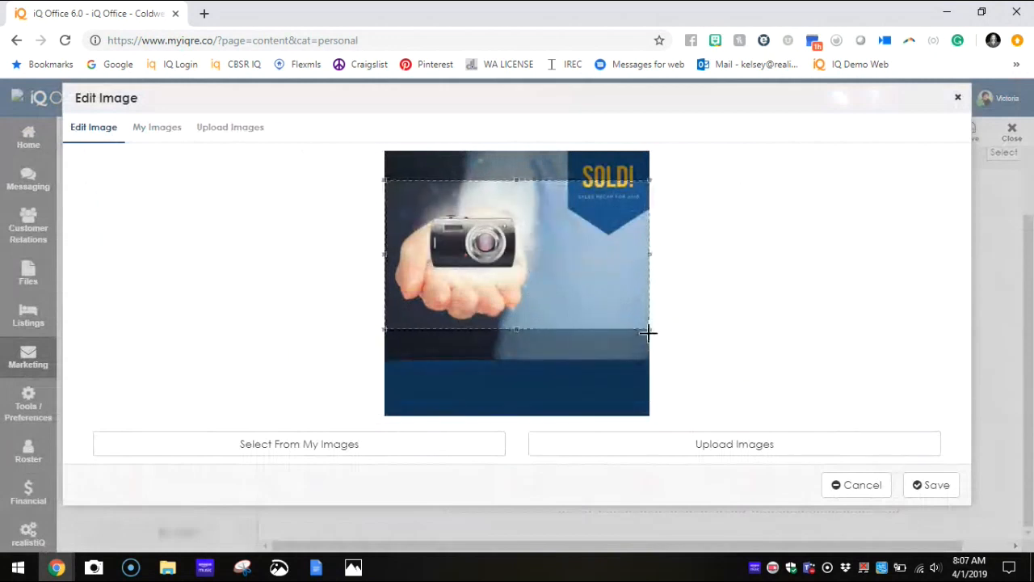
{"action": "left_click_drag", "start_coordinate": [639, 316], "coordinate": [577, 294]}
{"action": "left_click_drag", "start_coordinate": [476, 246], "coordinate": [483, 270]}
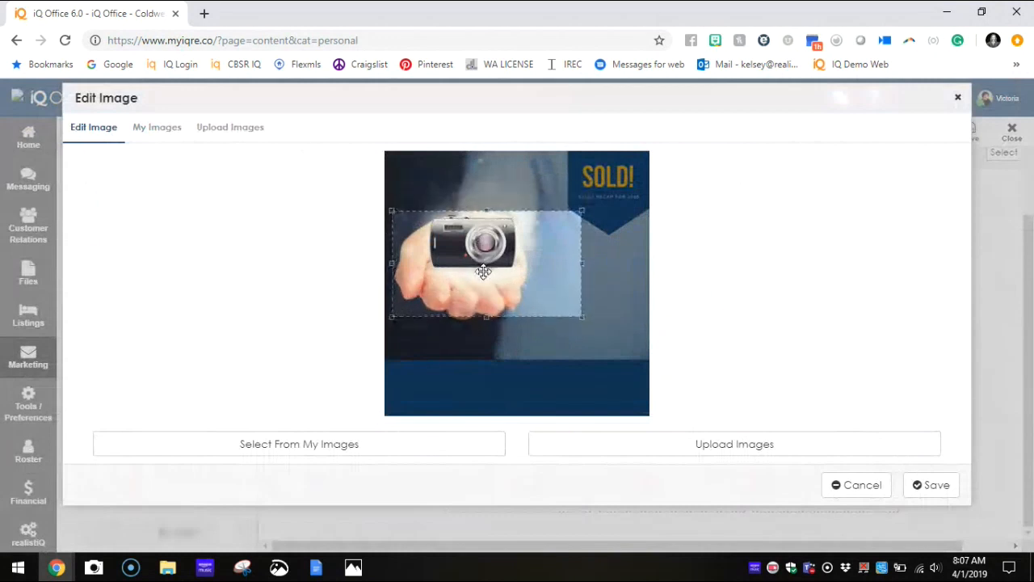
{"action": "left_click", "coordinate": [931, 485]}
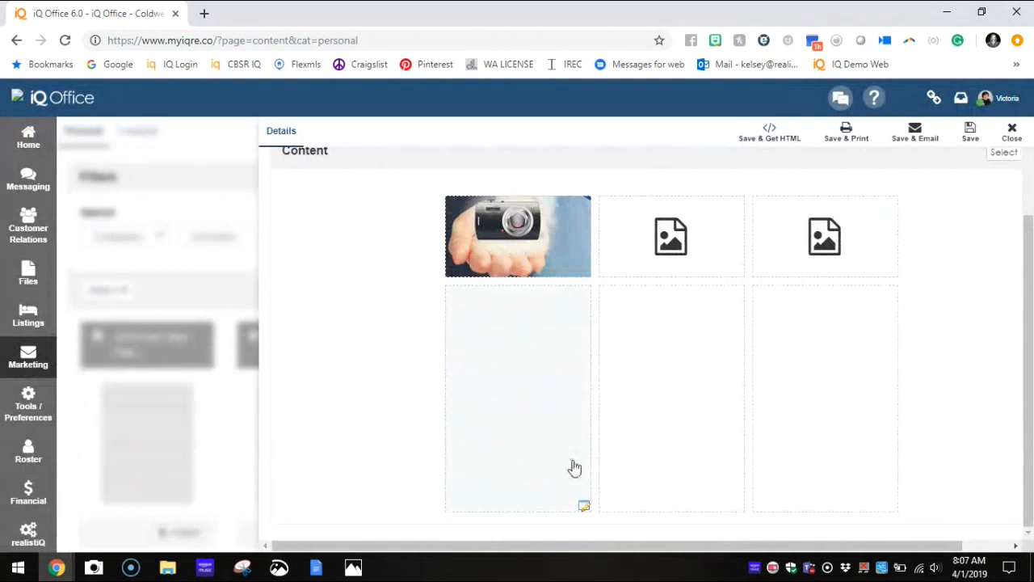
Step: Start the first column's text block with "Hello" followed by the Contact First Name merge field
{"action": "left_click", "coordinate": [535, 442]}
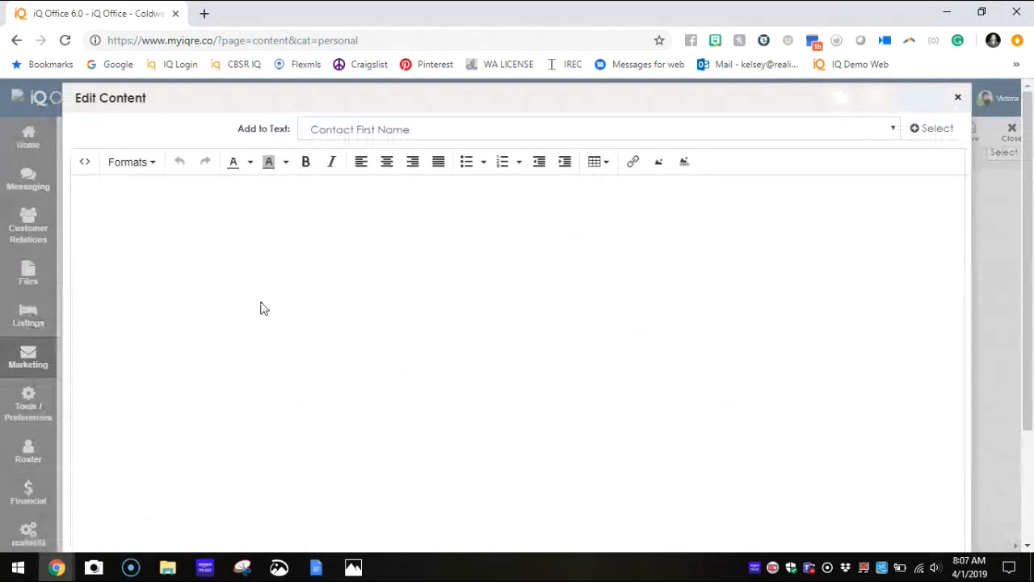
{"action": "left_click_drag", "start_coordinate": [231, 129], "coordinate": [289, 130]}
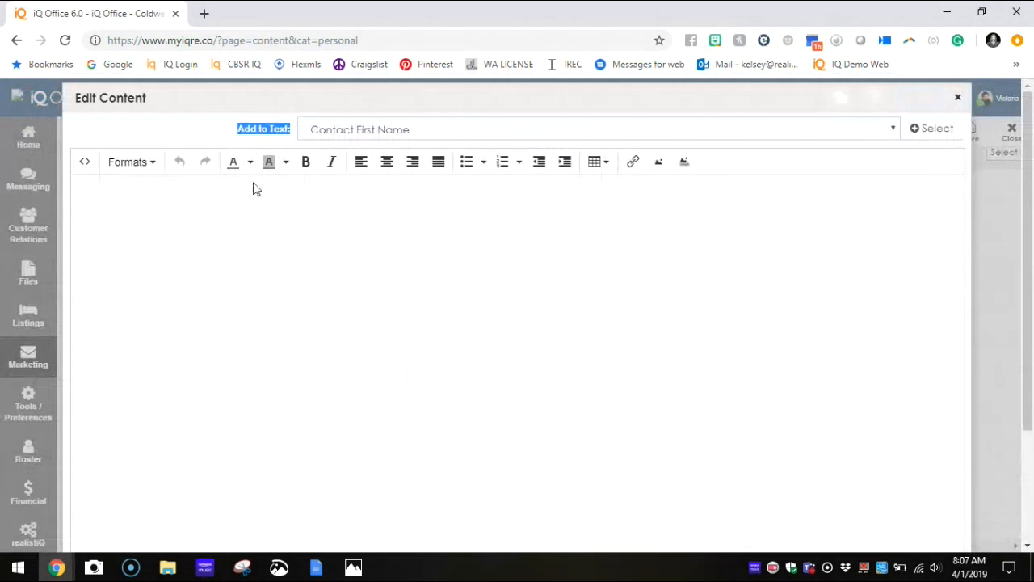
{"action": "left_click", "coordinate": [240, 204]}
{"action": "type", "text": "Hello"}
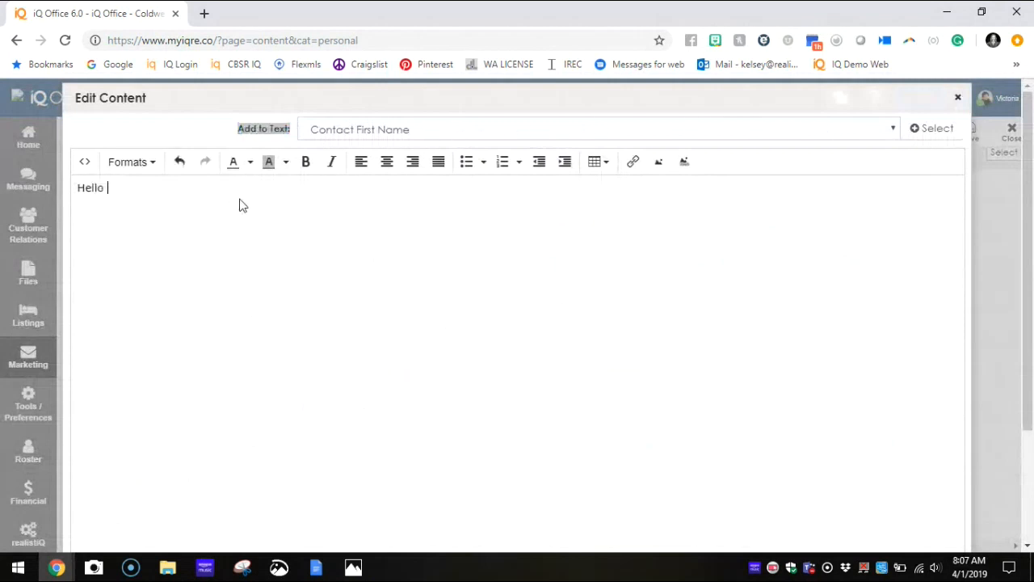
{"action": "left_click", "coordinate": [921, 129]}
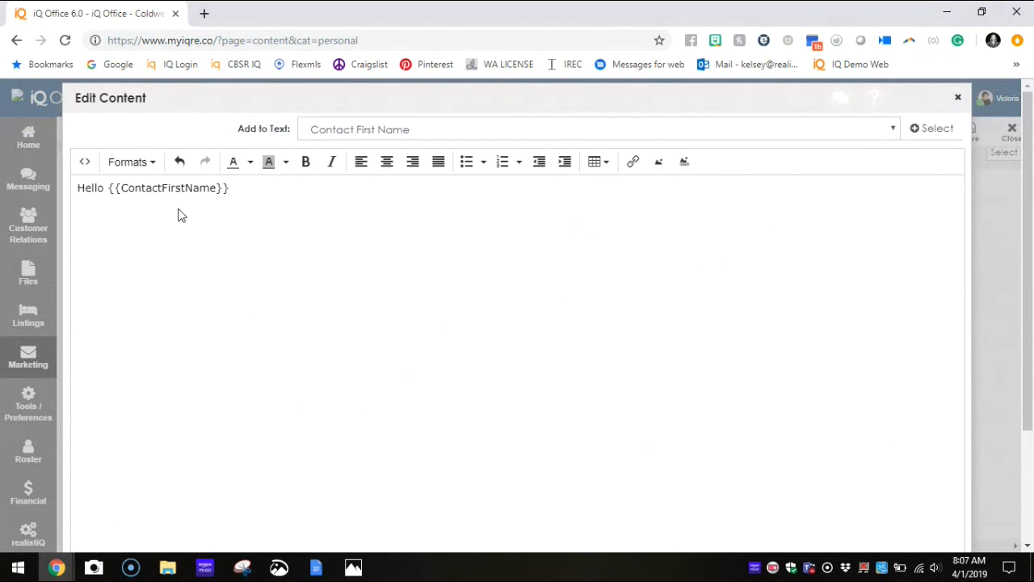
Step: Add a comma after the greeting and write "Wanted to reach out to you about what happened in March in" on a new line
{"action": "type", "text": ","}
{"action": "key", "text": "Return"}
{"action": "type", "text": "Wanted to reach out to you y"}
{"action": "key", "text": "BackSpace"}
{"action": "type", "text": "about wha"}
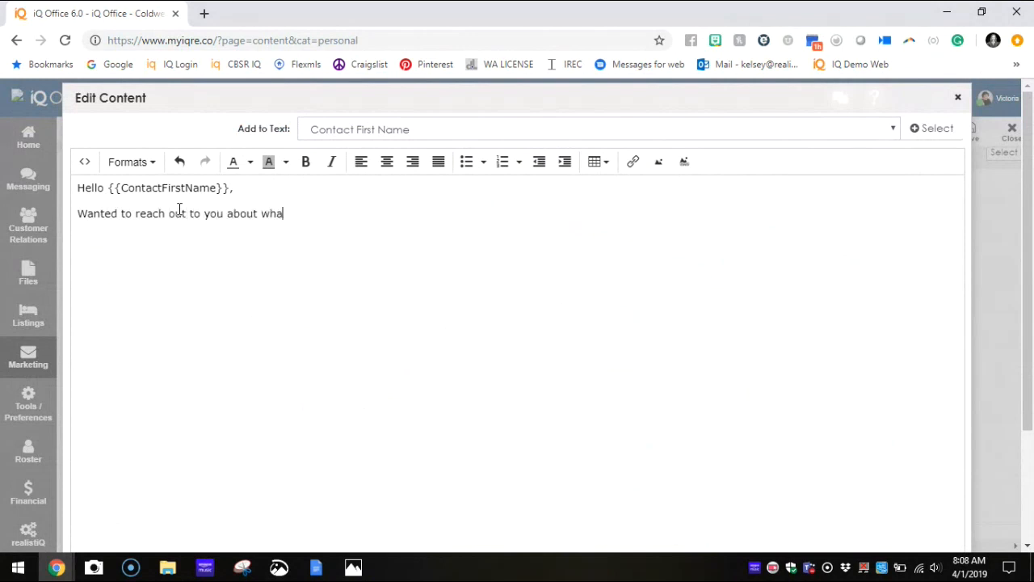
{"action": "type", "text": "t happened in Mar"}
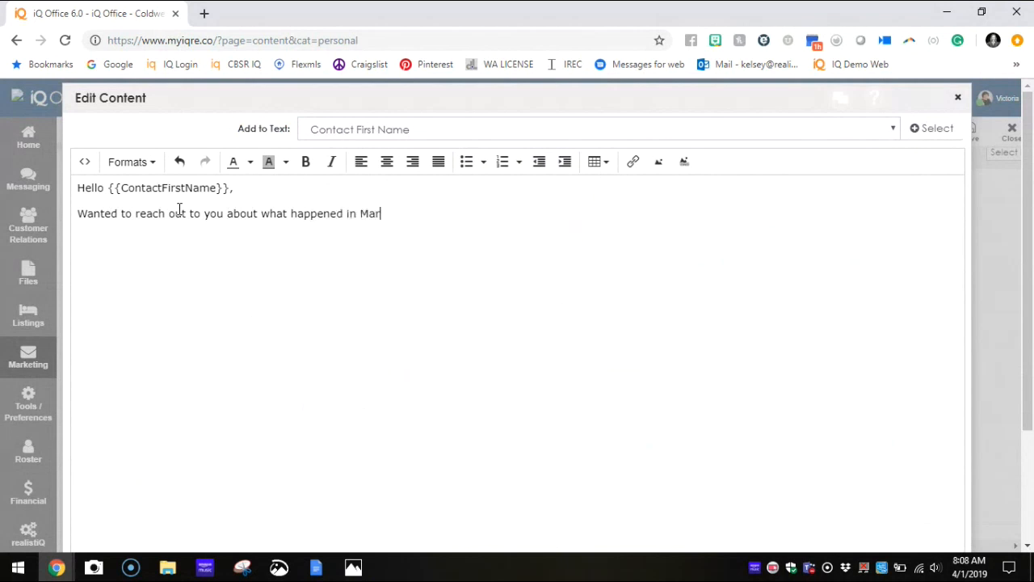
{"action": "key", "text": "BackSpace"}
{"action": "key", "text": "BackSpace"}
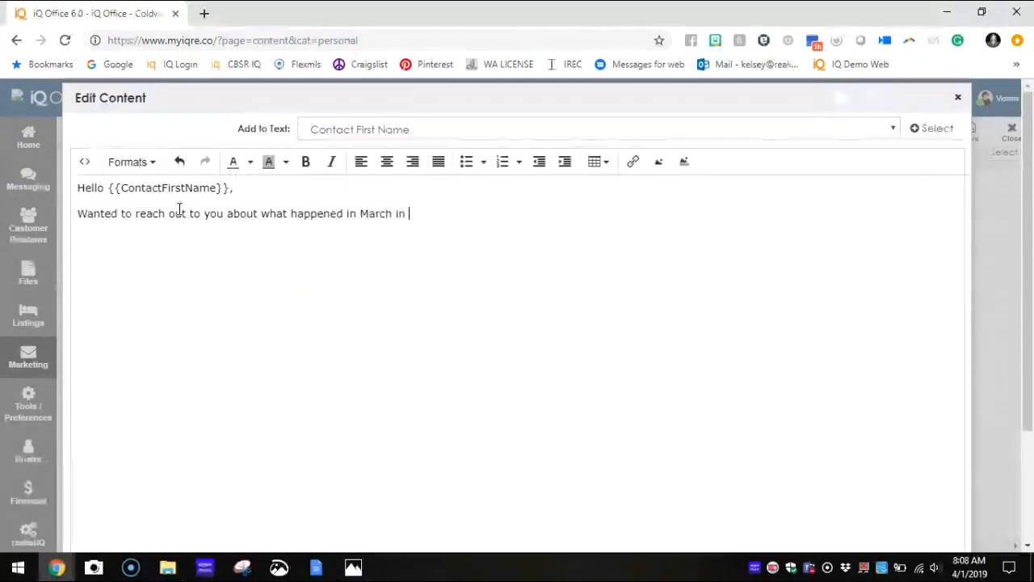
Step: Insert the Contact City merge field at the end of the sentence and accept the first column's text
{"action": "left_click", "coordinate": [501, 129]}
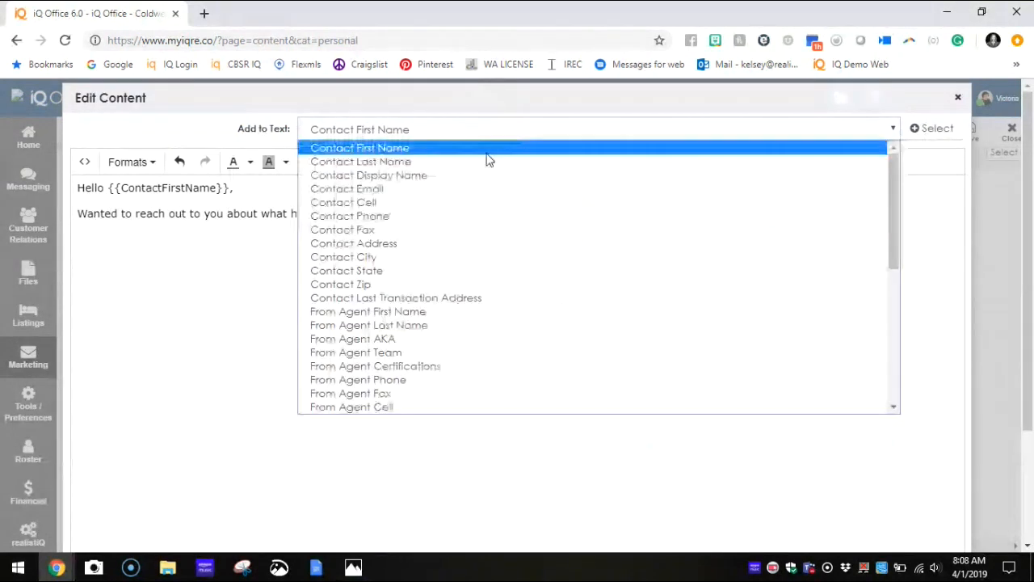
{"action": "left_click", "coordinate": [430, 258]}
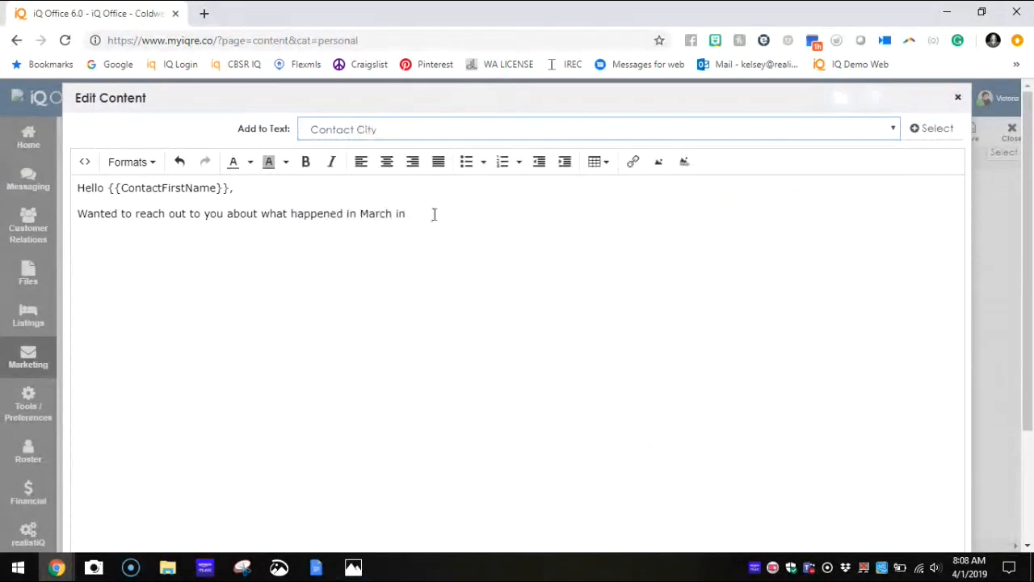
{"action": "left_click", "coordinate": [923, 129]}
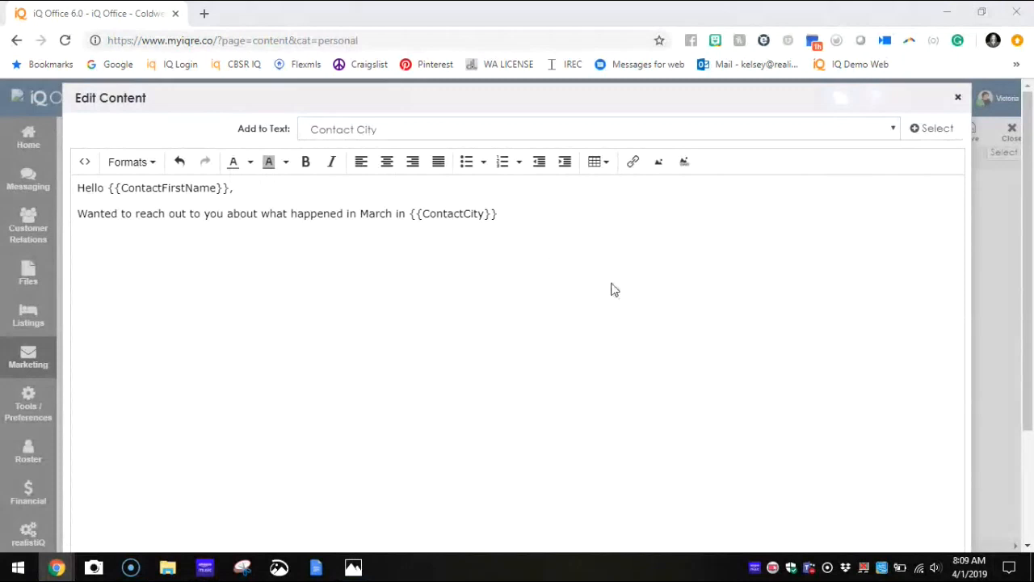
{"action": "left_click", "coordinate": [598, 258]}
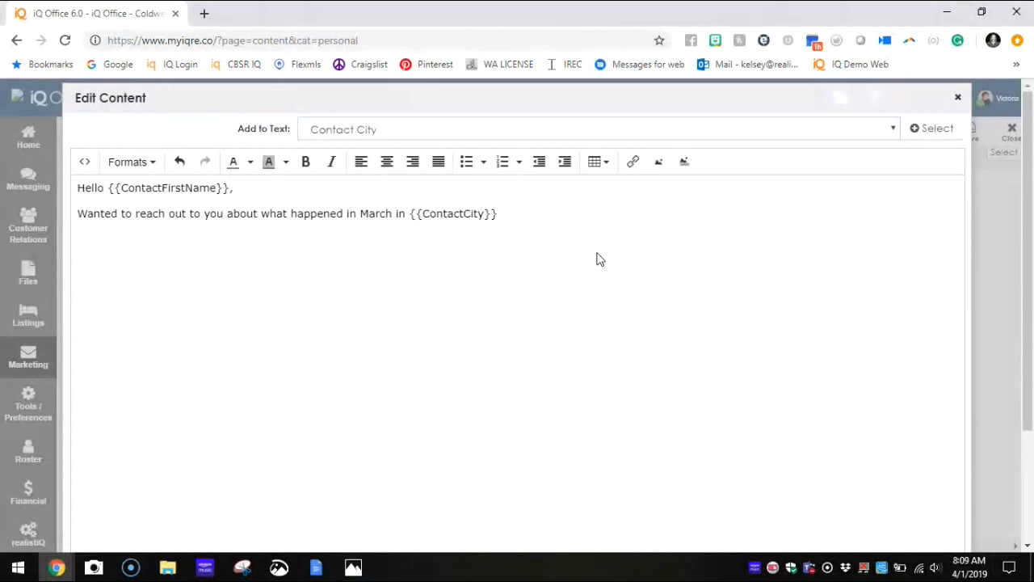
{"action": "scroll", "coordinate": [924, 364], "scroll_direction": "down", "scroll_amount": 5}
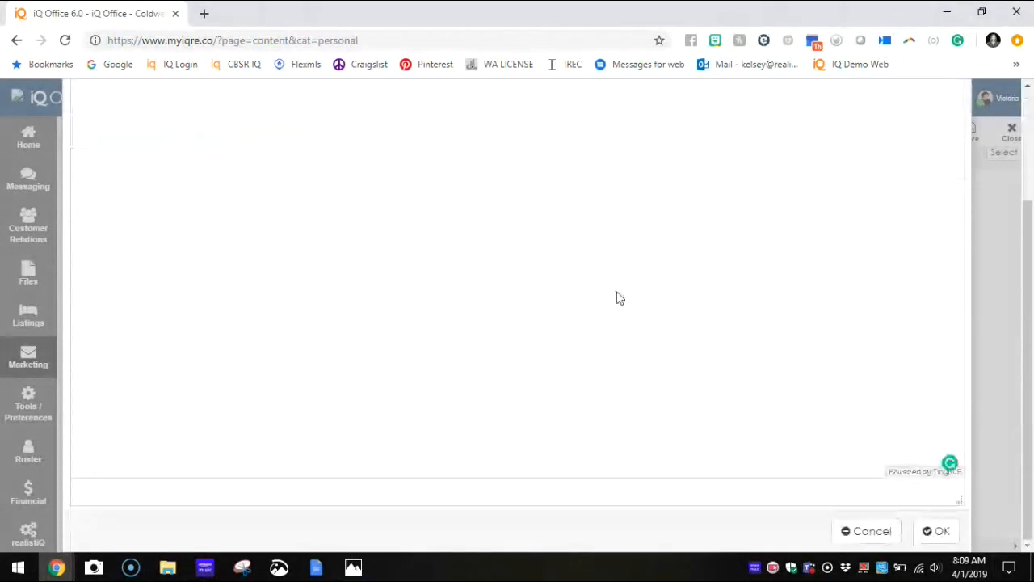
{"action": "scroll", "coordinate": [558, 331], "scroll_direction": "up", "scroll_amount": 5}
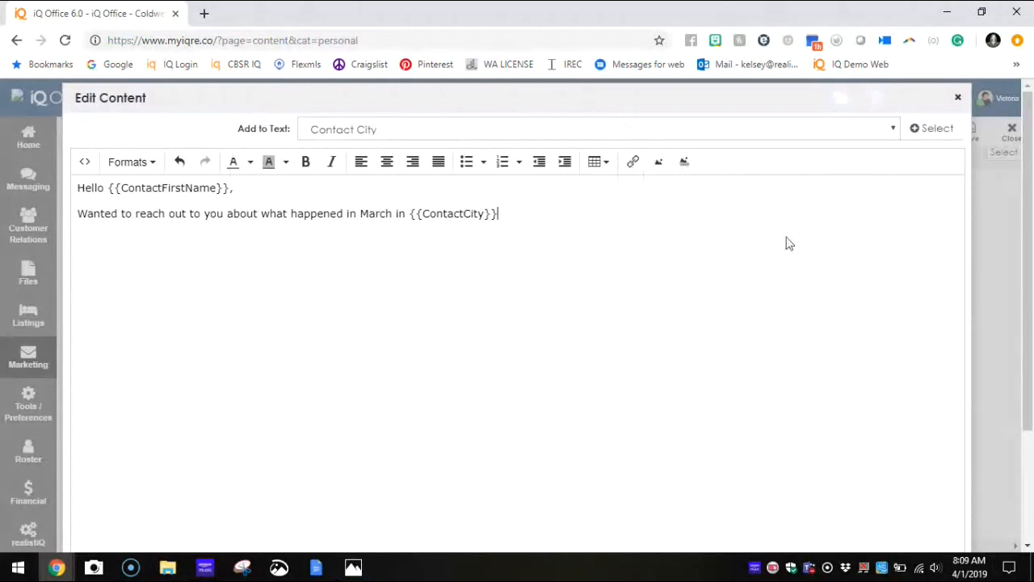
{"action": "scroll", "coordinate": [790, 243], "scroll_direction": "down", "scroll_amount": 3}
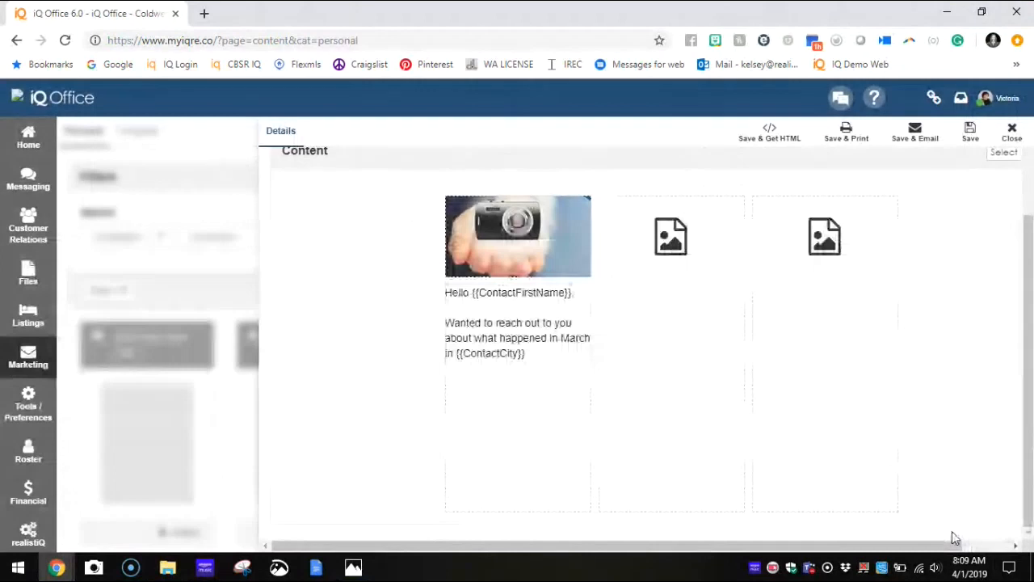
Step: Save the newsletter content for HTML and print output, try finishing the print without recipients, and cancel the print
{"action": "scroll", "coordinate": [791, 489], "scroll_direction": "up", "scroll_amount": 2}
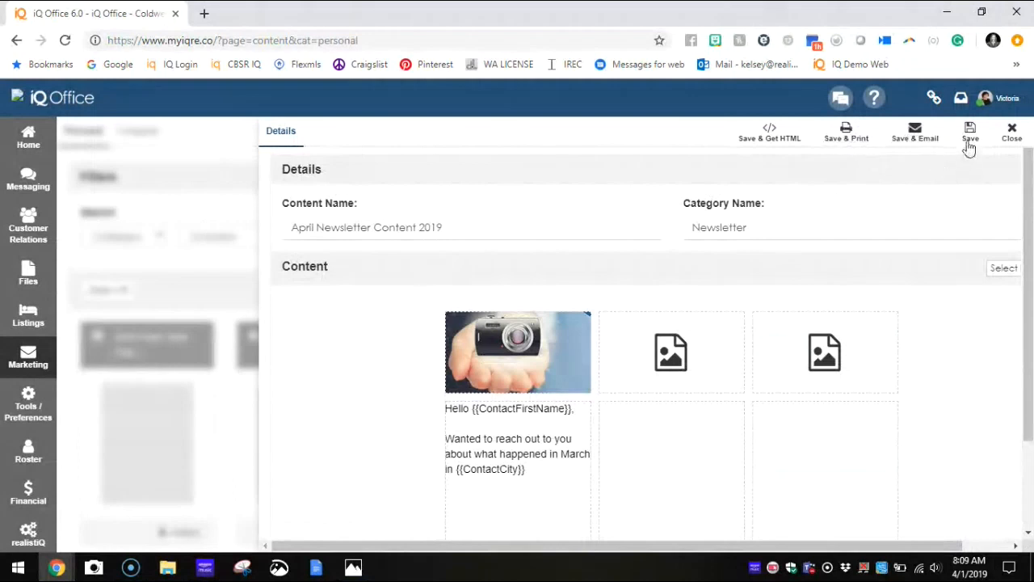
{"action": "left_click", "coordinate": [770, 135]}
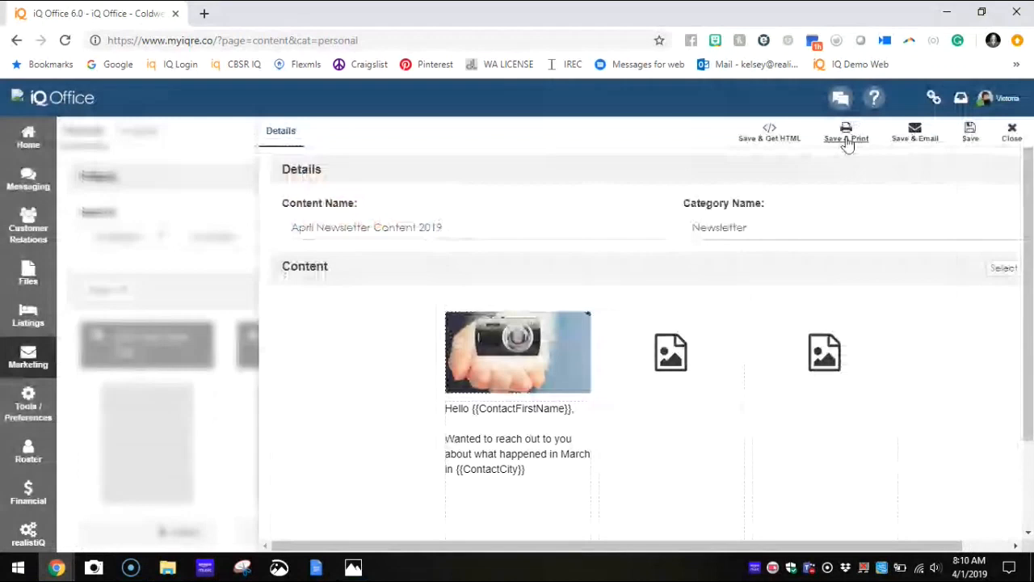
{"action": "left_click", "coordinate": [846, 138]}
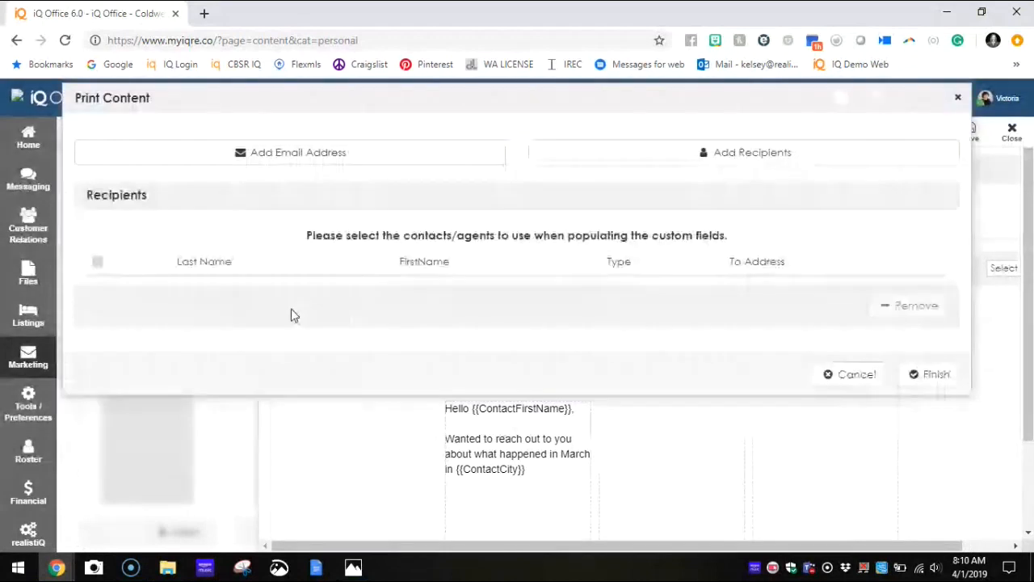
{"action": "left_click", "coordinate": [923, 374]}
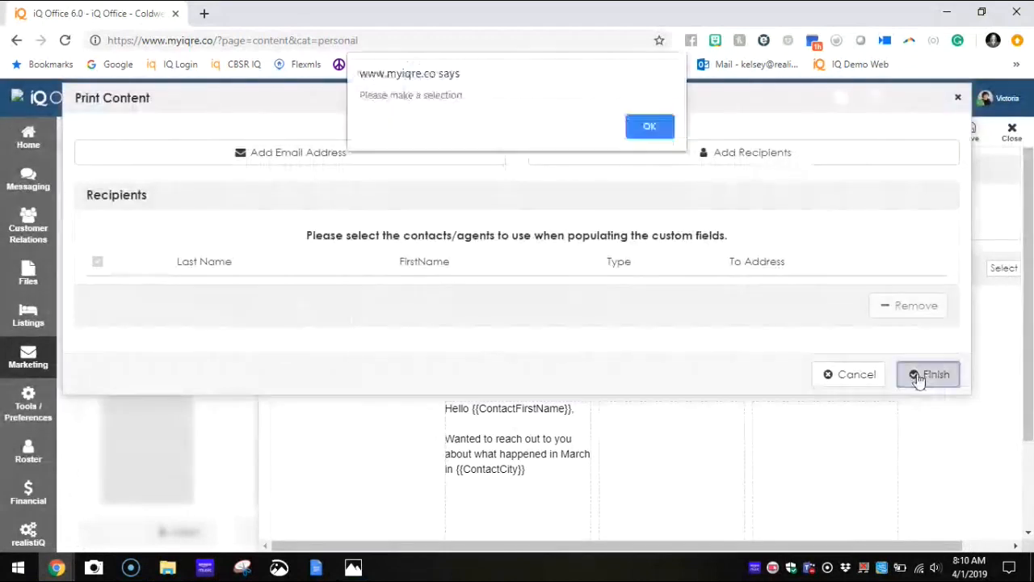
{"action": "key", "text": "Return"}
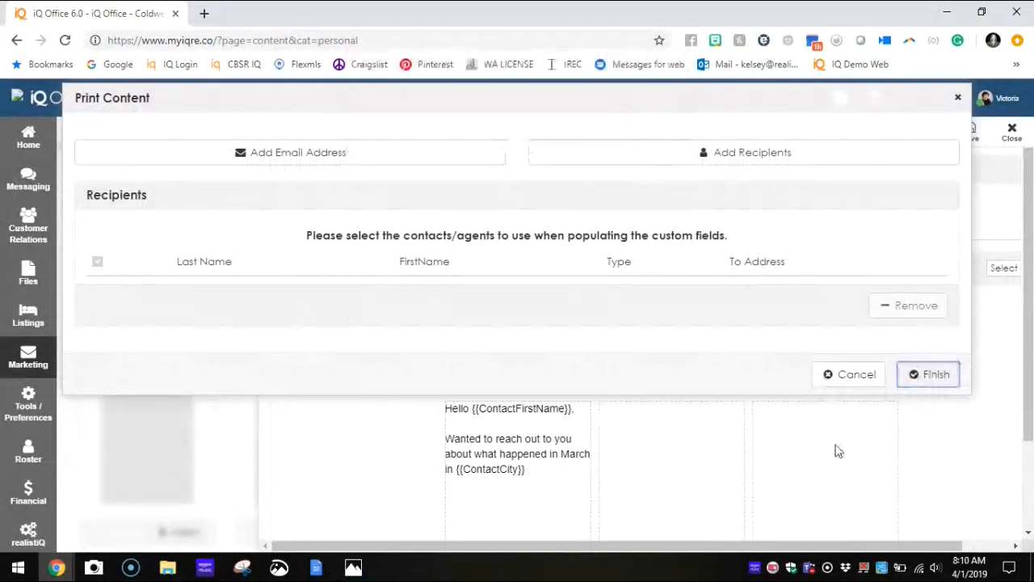
{"action": "left_click", "coordinate": [848, 374]}
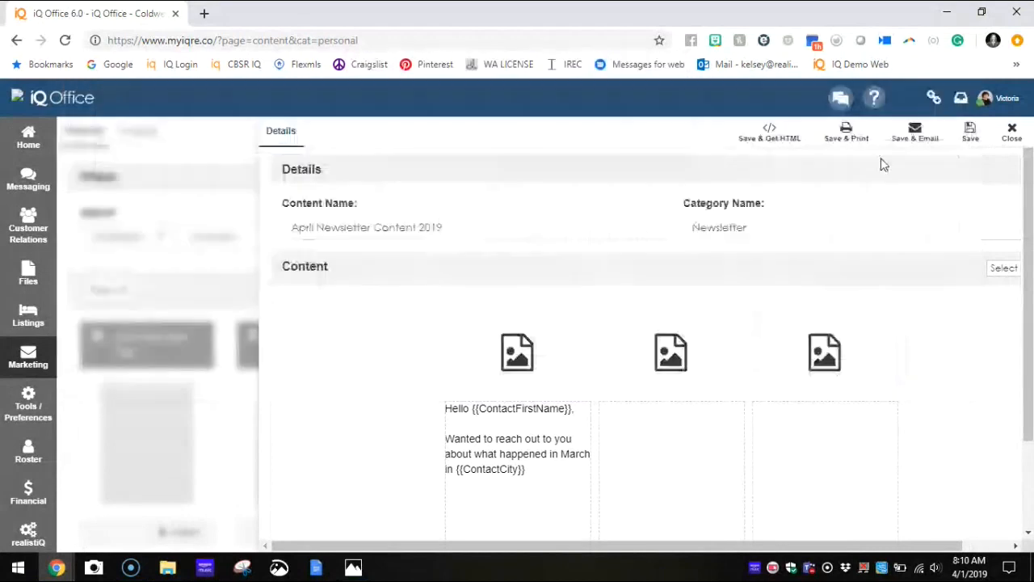
Step: Save the newsletter and open it as an email, close it without sending, and return to the content library
{"action": "left_click", "coordinate": [916, 134]}
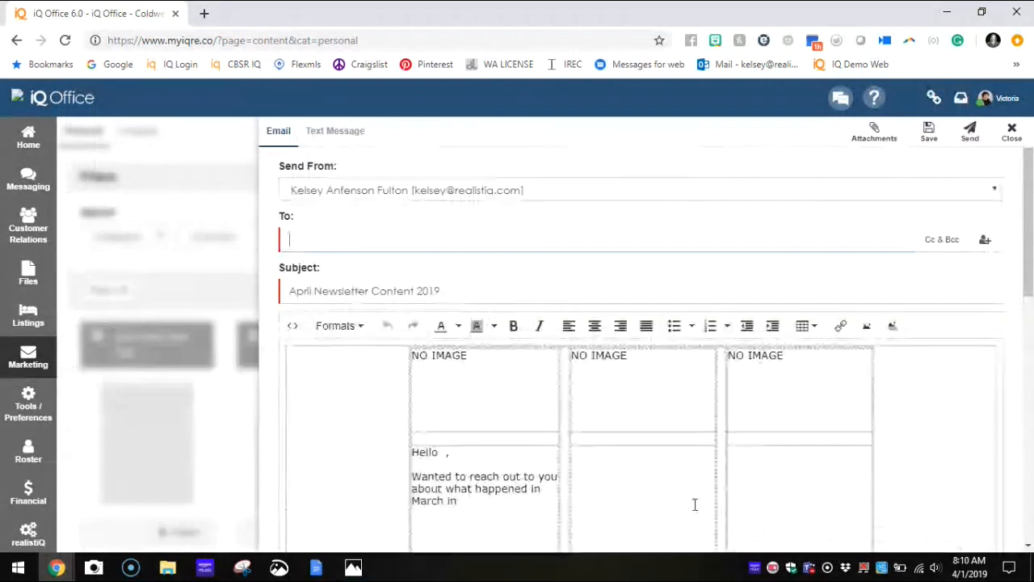
{"action": "left_click", "coordinate": [1015, 139]}
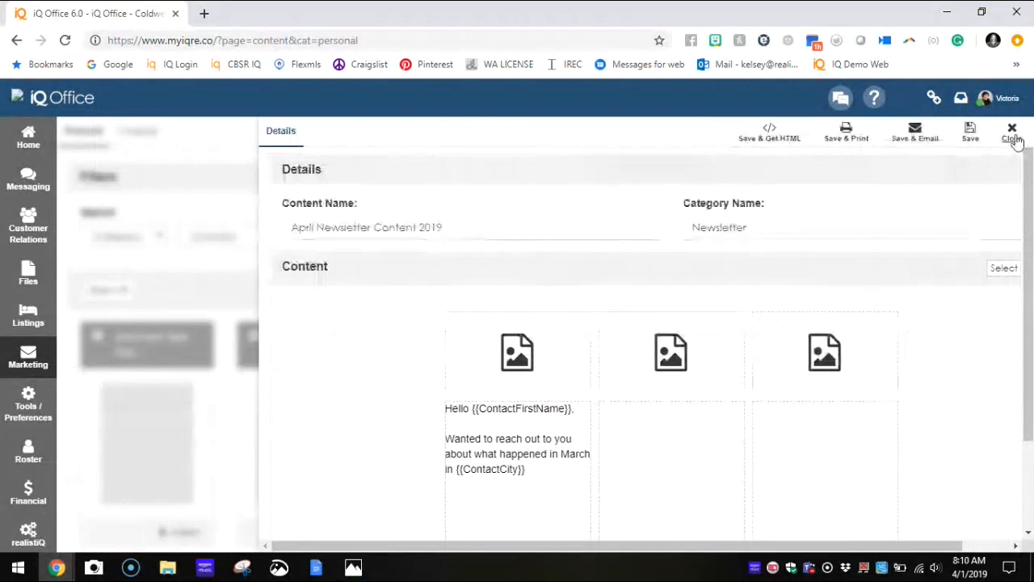
{"action": "left_click", "coordinate": [1013, 137]}
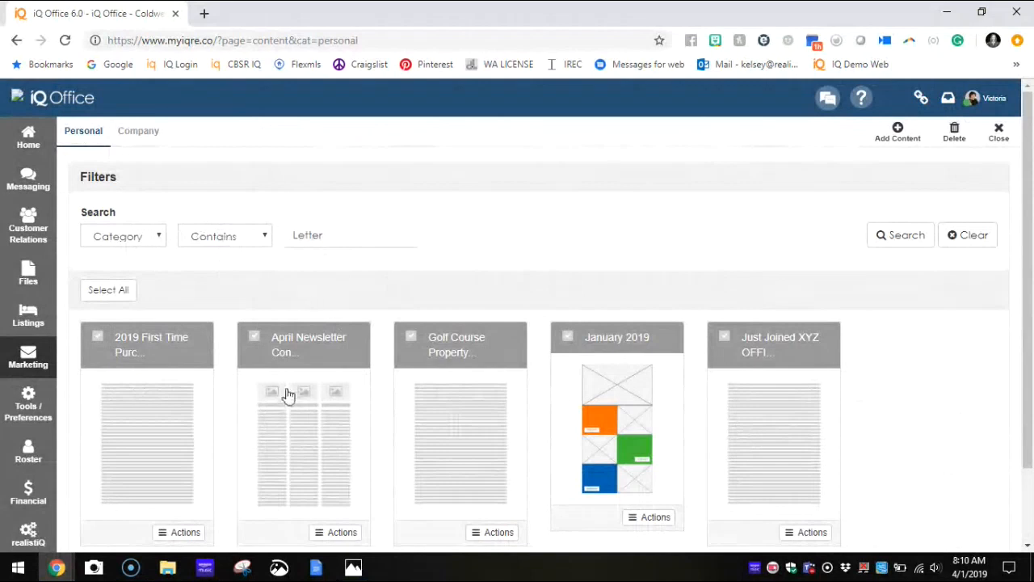
Step: Start adding another piece of content and filter the templates to the Event - Home Anniversary category
{"action": "scroll", "coordinate": [288, 381], "scroll_direction": "down", "scroll_amount": 2}
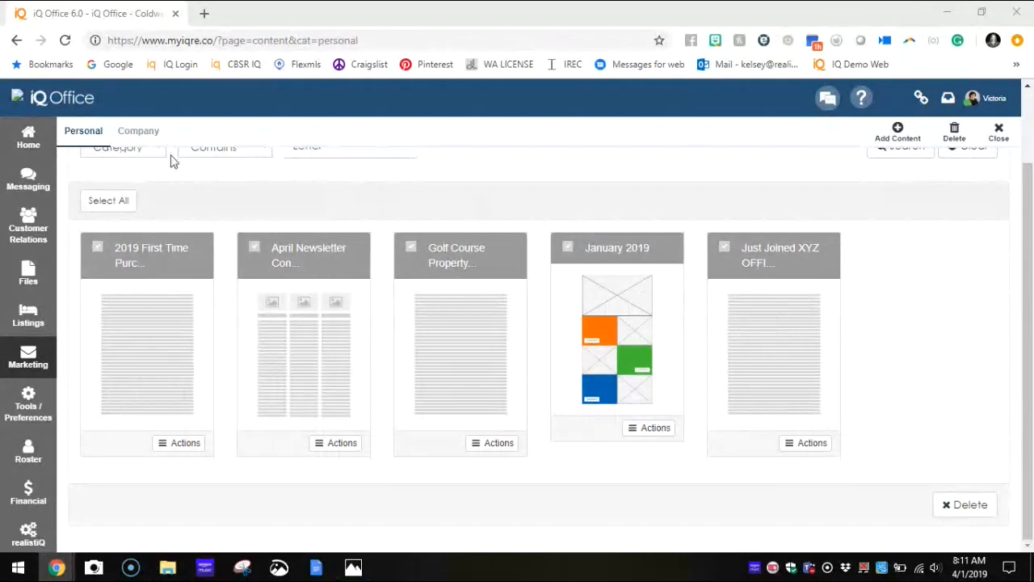
{"action": "left_click", "coordinate": [899, 134]}
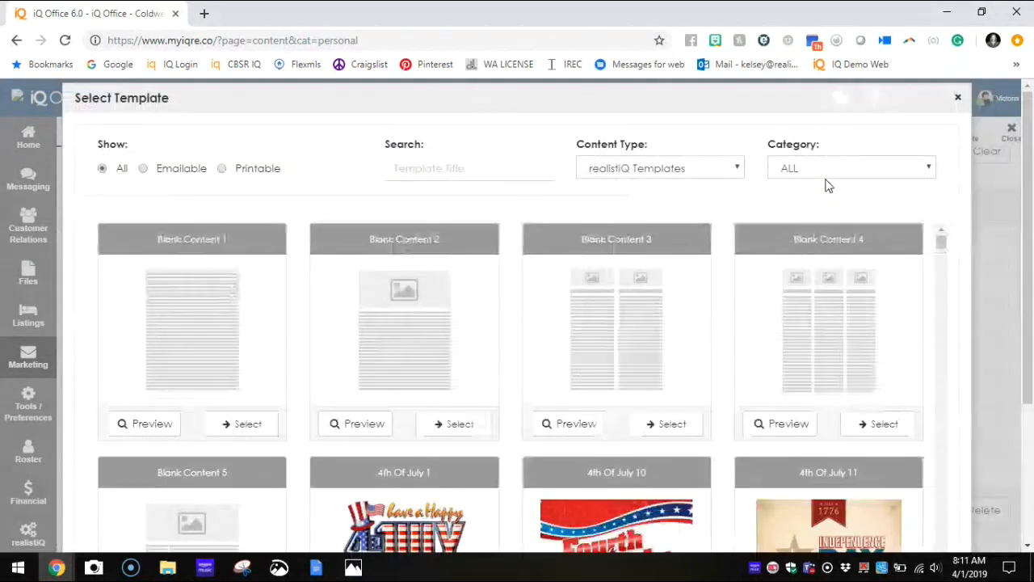
{"action": "left_click", "coordinate": [835, 168]}
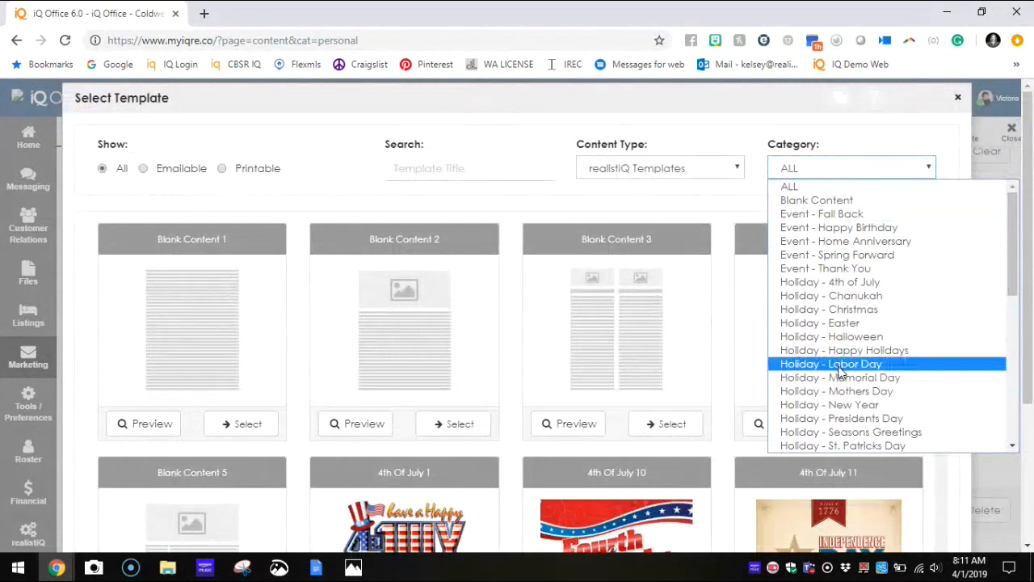
{"action": "left_click", "coordinate": [830, 241]}
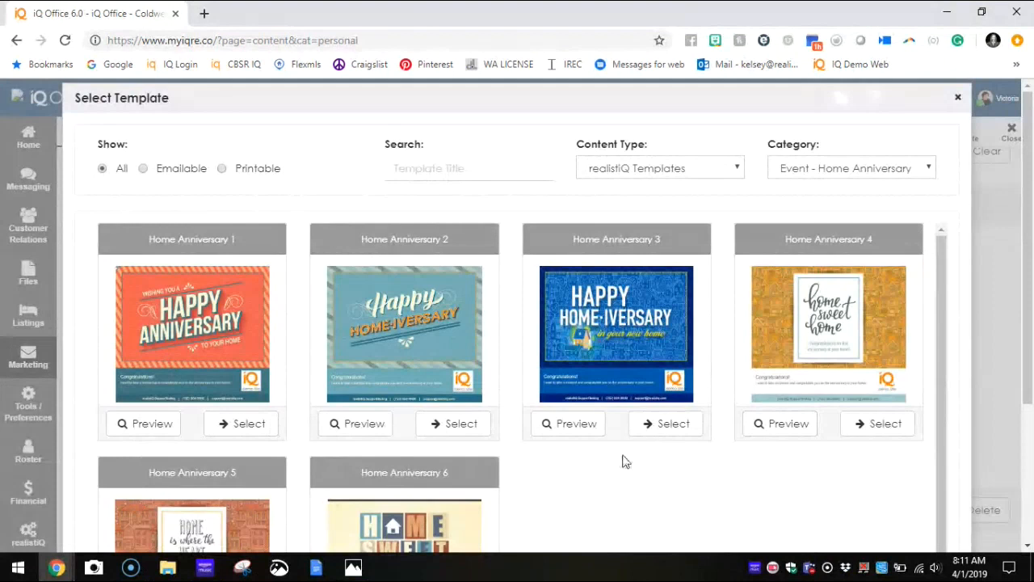
Step: Look through the Home Anniversary templates, preview Home Anniversary 4, and close the preview
{"action": "scroll", "coordinate": [623, 469], "scroll_direction": "down", "scroll_amount": 1}
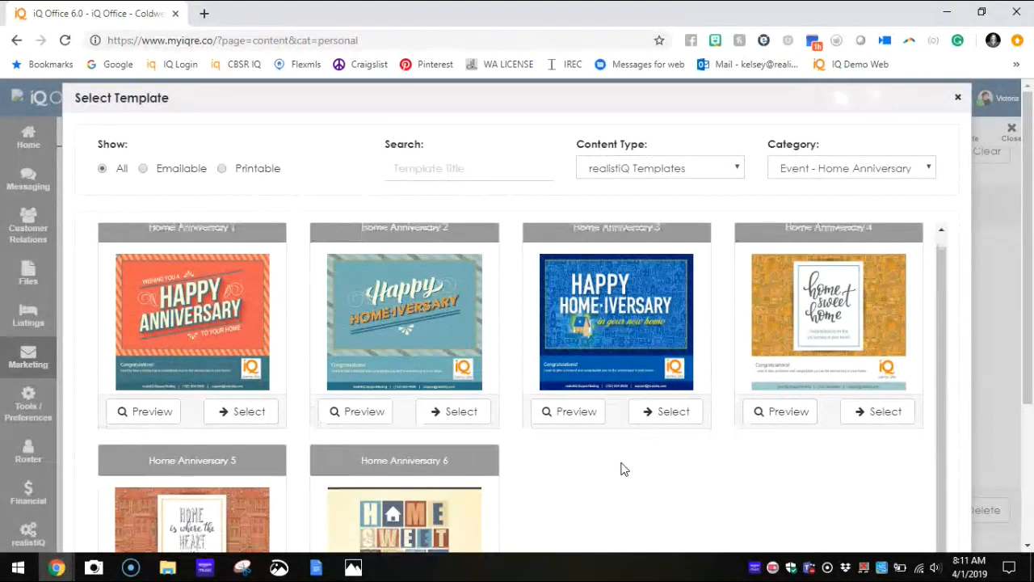
{"action": "scroll", "coordinate": [428, 466], "scroll_direction": "down", "scroll_amount": 3}
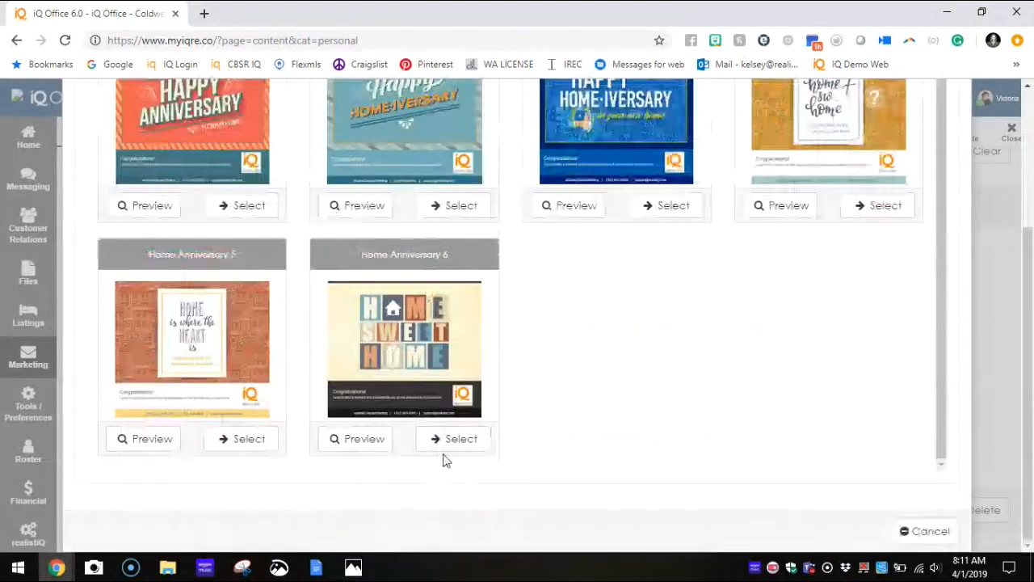
{"action": "scroll", "coordinate": [554, 422], "scroll_direction": "up", "scroll_amount": 1}
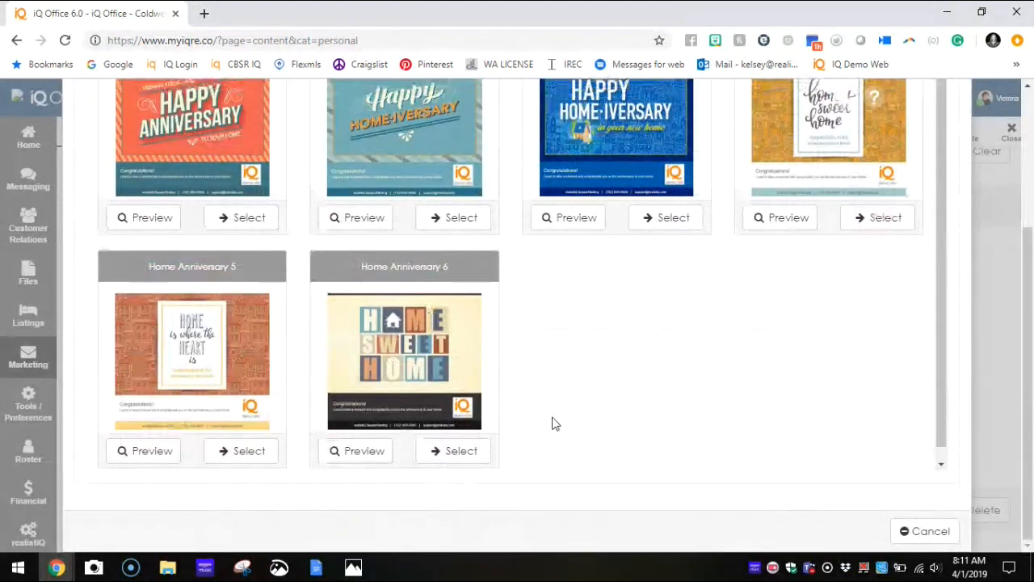
{"action": "left_click", "coordinate": [391, 221]}
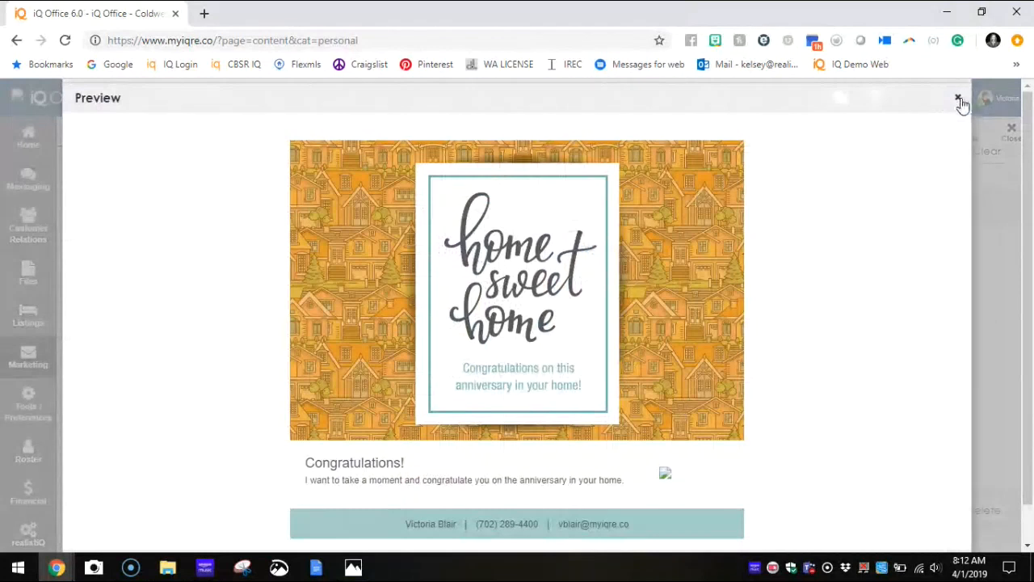
{"action": "left_click", "coordinate": [958, 100]}
Step: Select the Home Anniversary 6 template and name the content "Home Card 2019"
{"action": "scroll", "coordinate": [293, 527], "scroll_direction": "down", "scroll_amount": 3}
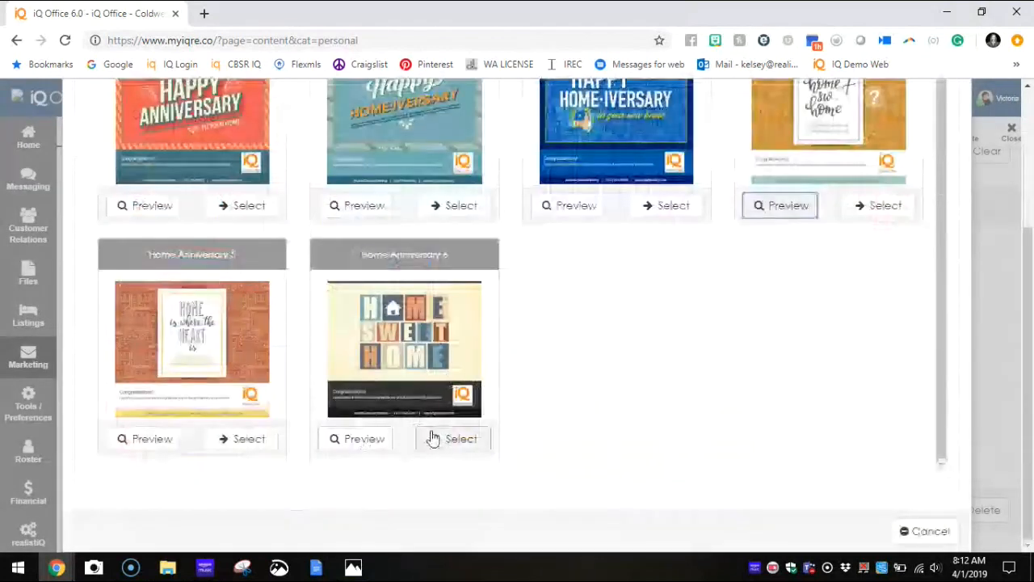
{"action": "left_click", "coordinate": [461, 438]}
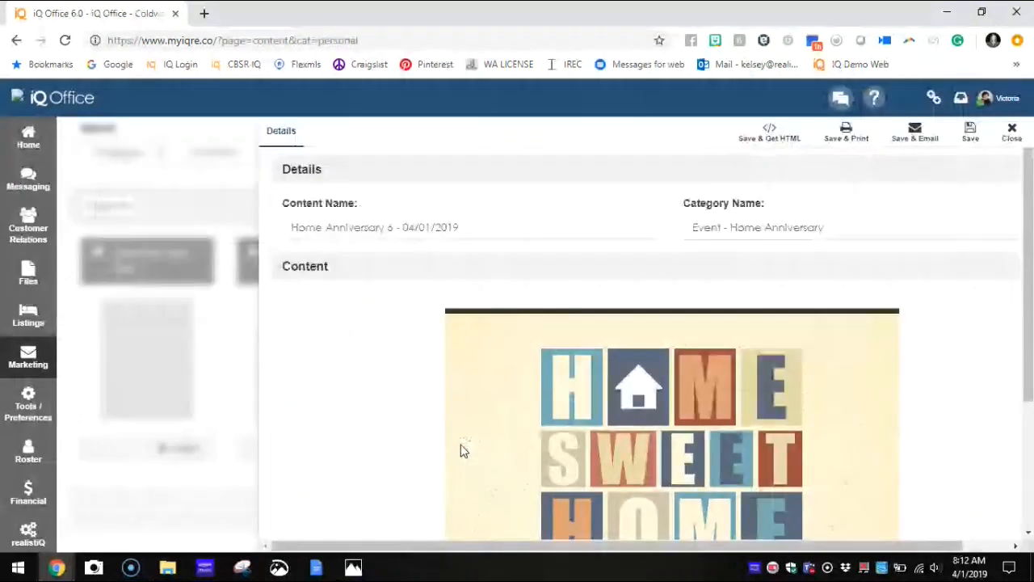
{"action": "left_click_drag", "start_coordinate": [467, 228], "coordinate": [199, 231]}
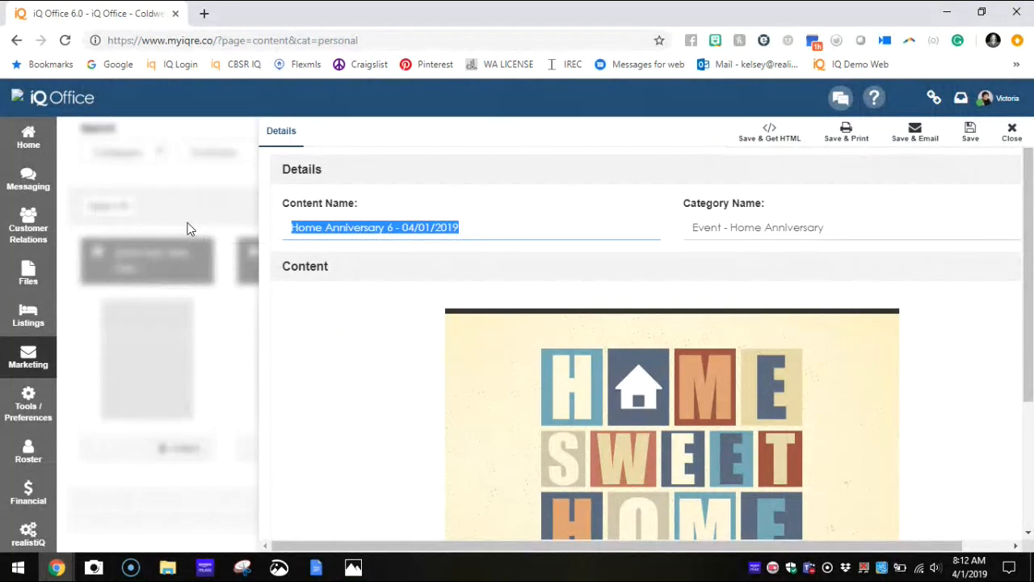
{"action": "type", "text": "Home Card "}
{"action": "type", "text": "202"}
{"action": "key", "text": "BackSpace"}
{"action": "type", "text": "19"}
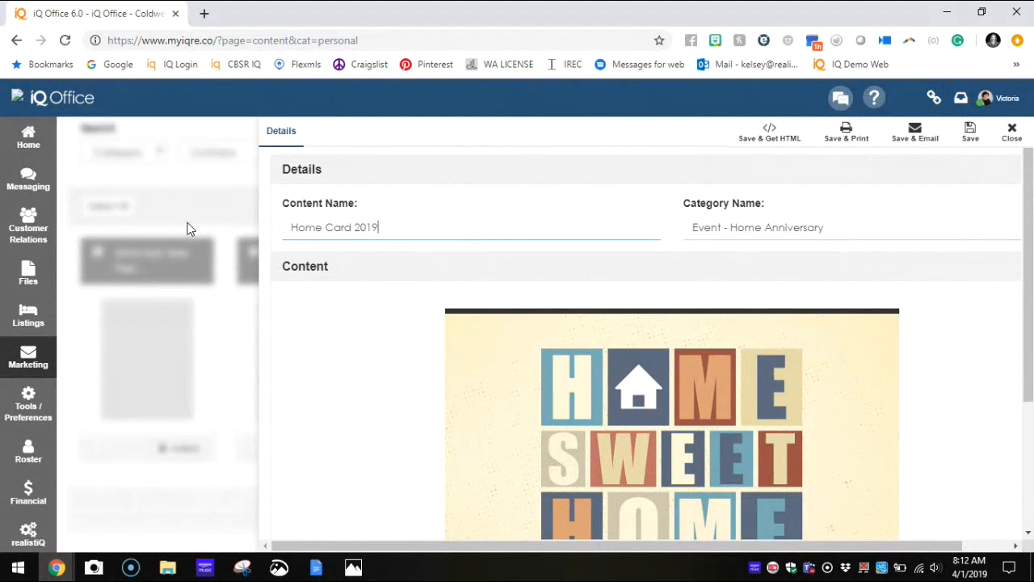
Step: Set the card's category name to "Cust Appreciation"
{"action": "left_click", "coordinate": [893, 232]}
{"action": "type", "text": "Cust"}
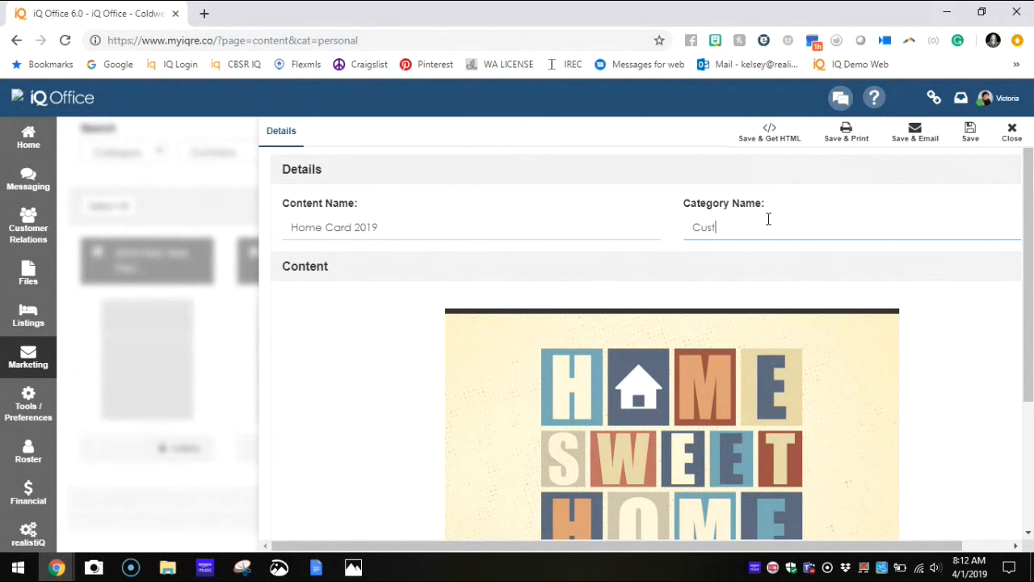
{"action": "type", "text": " Appreciation"}
Step: Replace the card's "Congratulations!" headline with "It has been a year! Hope you are loving your home!"
{"action": "scroll", "coordinate": [479, 436], "scroll_direction": "down", "scroll_amount": 3}
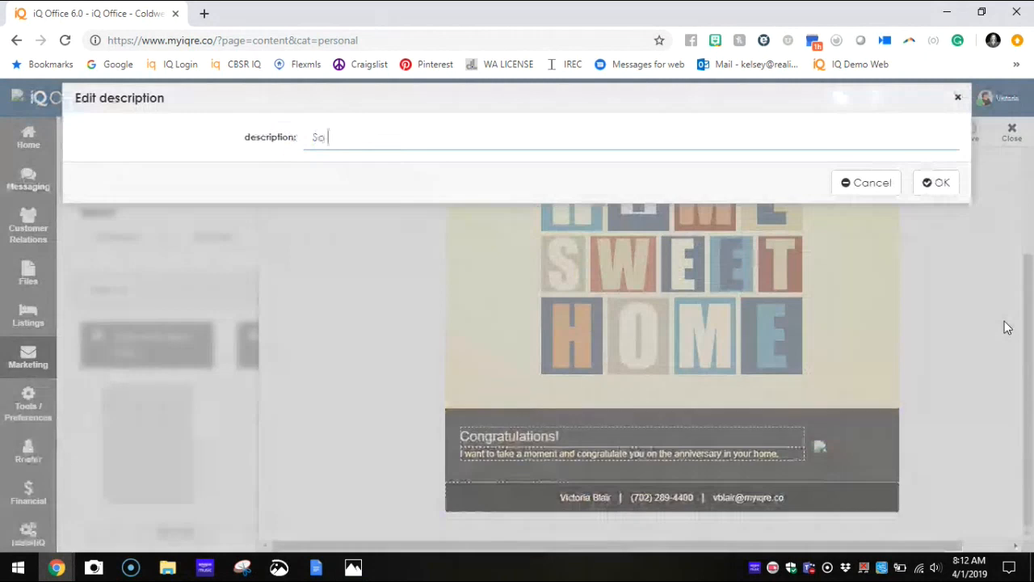
{"action": "key", "text": "BackSpace"}
{"action": "key", "text": "BackSpace"}
{"action": "key", "text": "BackSpace"}
{"action": "type", "text": "It has been a"}
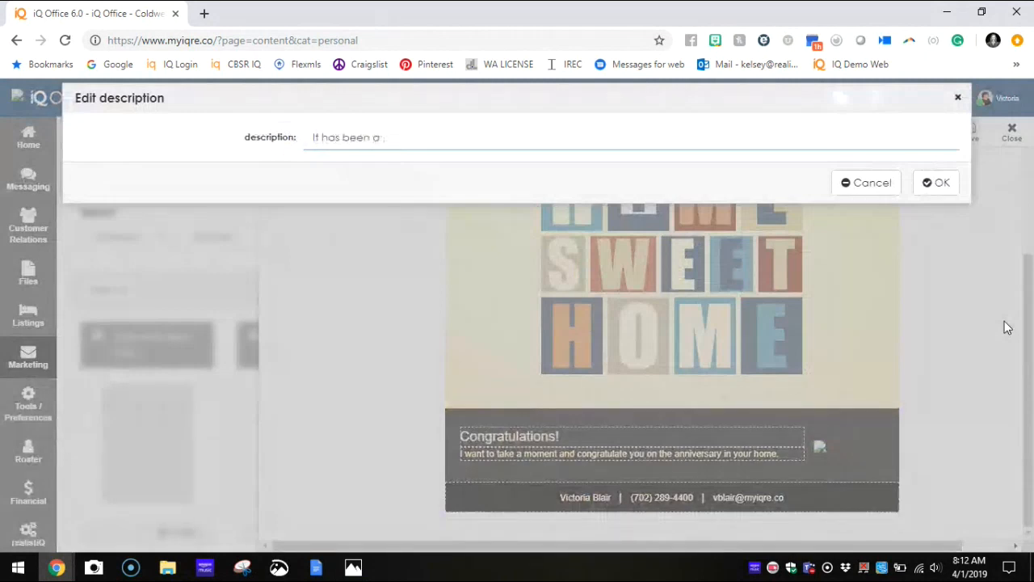
{"action": "type", "text": " year!  Hope you are lovin"}
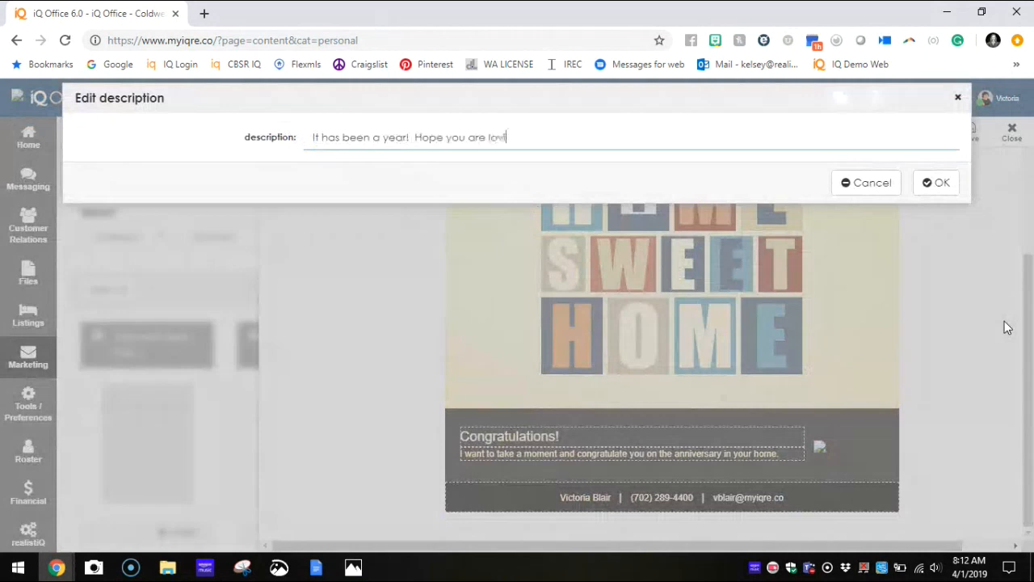
{"action": "type", "text": "g your h"}
{"action": "type", "text": "ome!"}
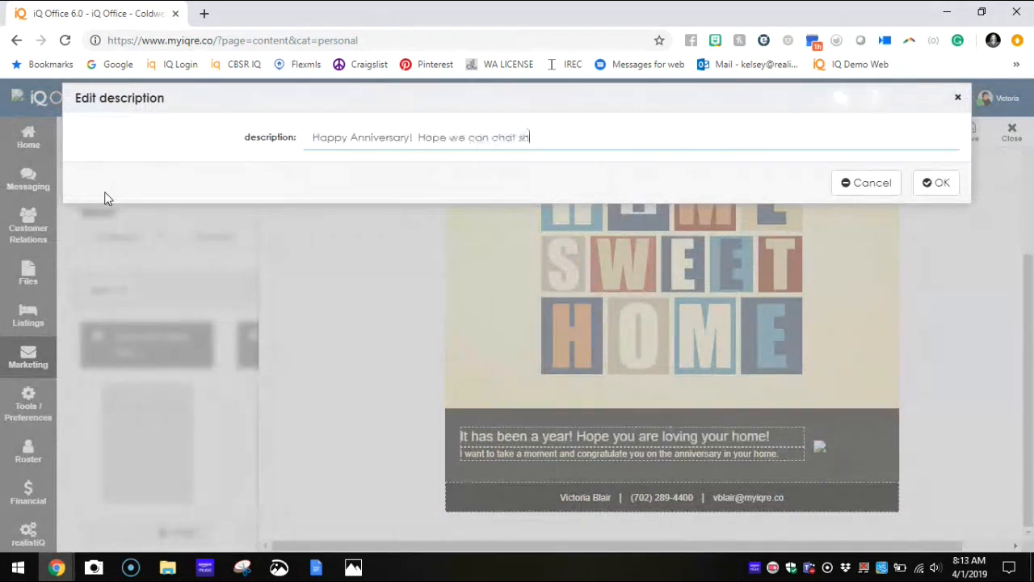
Step: Set the message under the headline to "Happy Anniversary! Hope we can chat soon!" and close the card editor
{"action": "type", "text": "on!"}
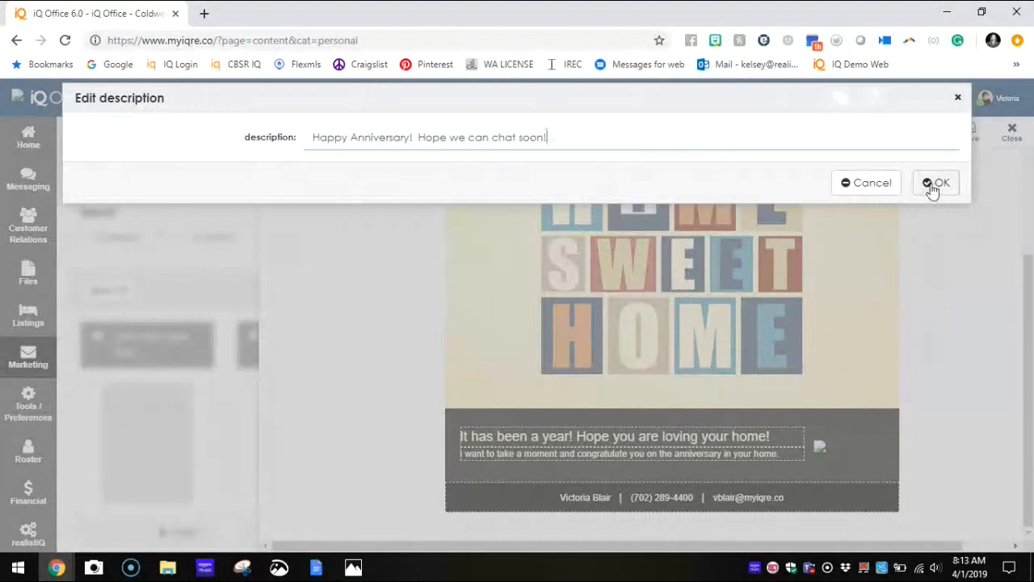
{"action": "left_click", "coordinate": [932, 184]}
{"action": "left_click", "coordinate": [989, 132]}
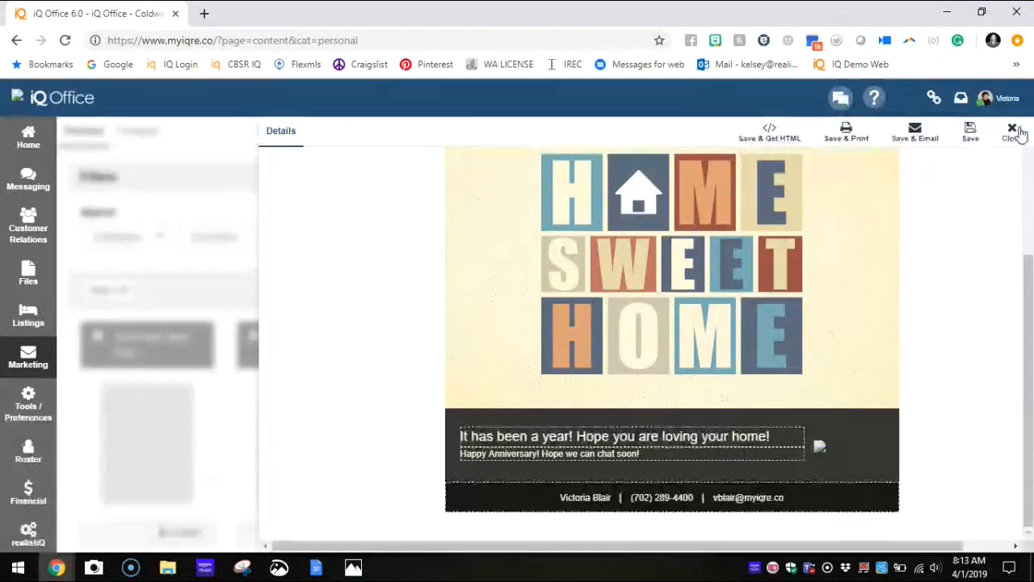
{"action": "left_click", "coordinate": [1010, 135]}
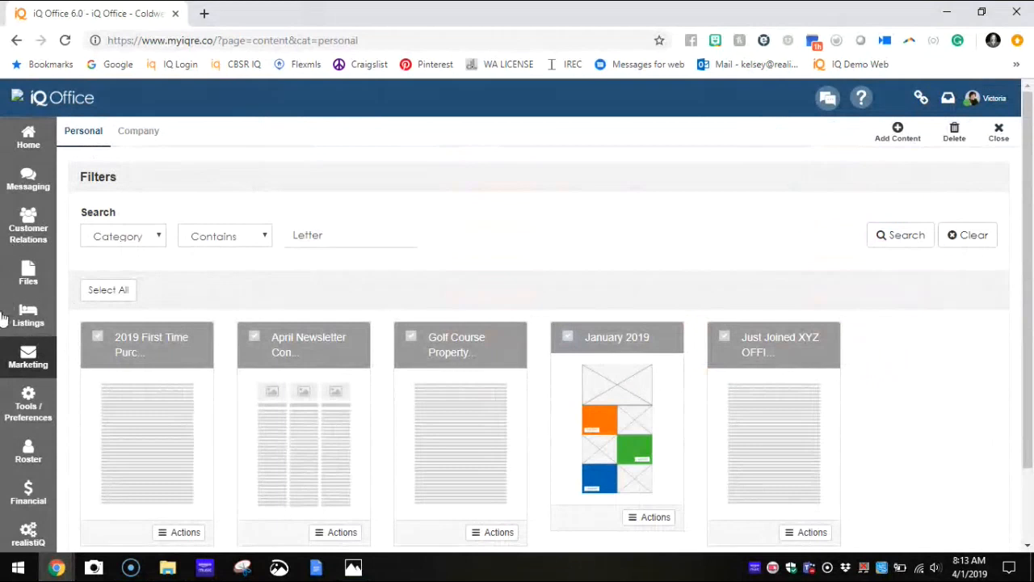
Step: Clear the content library's category filter and open My Saved Content for eMarketing
{"action": "left_click", "coordinate": [41, 361]}
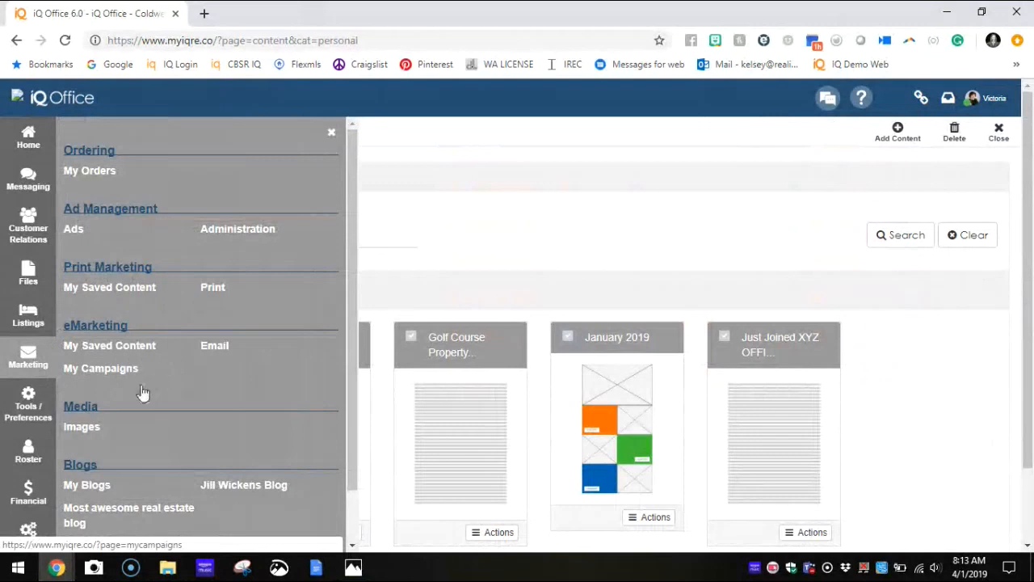
{"action": "left_click", "coordinate": [328, 138]}
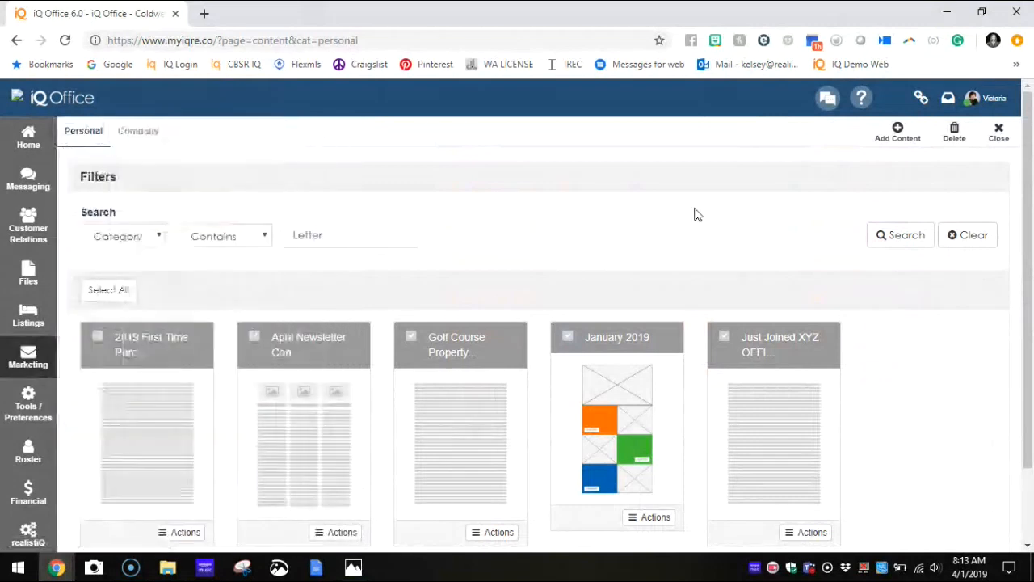
{"action": "left_click", "coordinate": [970, 240]}
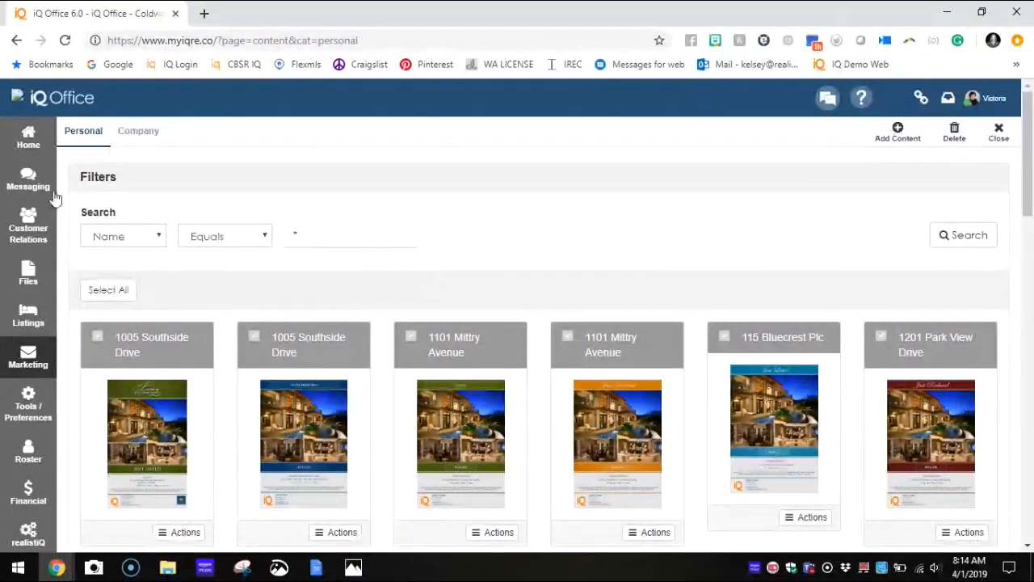
{"action": "left_click", "coordinate": [29, 358]}
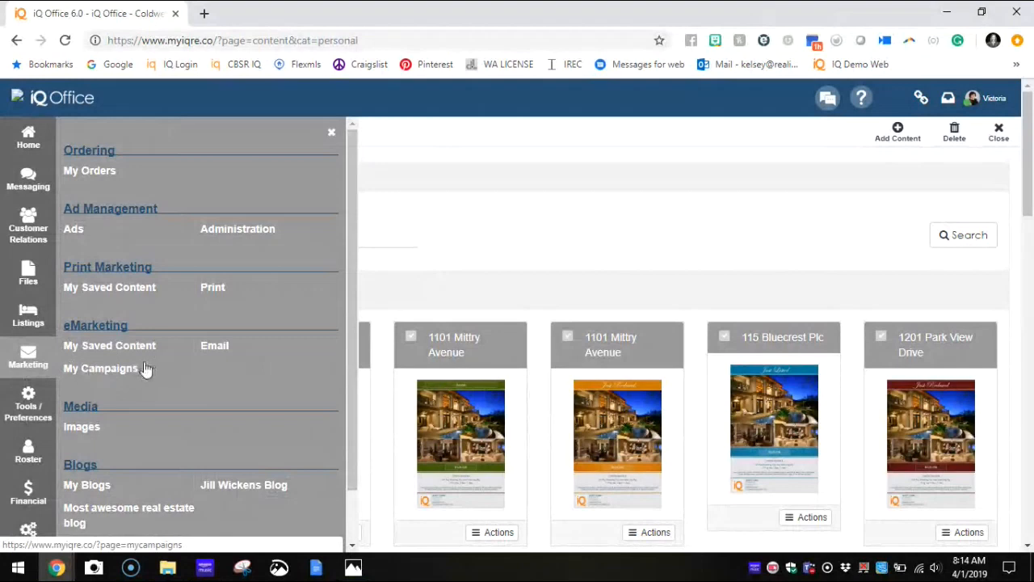
{"action": "left_click", "coordinate": [85, 346]}
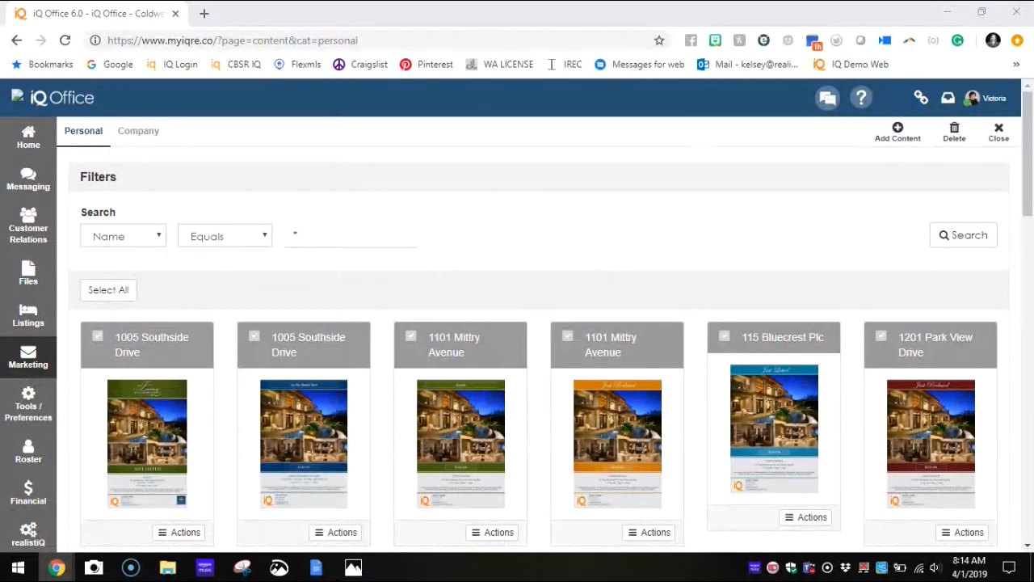
Step: Add new content from the Open House Flyer 1 Blue template in the Property Flyer - Open House category
{"action": "left_click", "coordinate": [898, 133]}
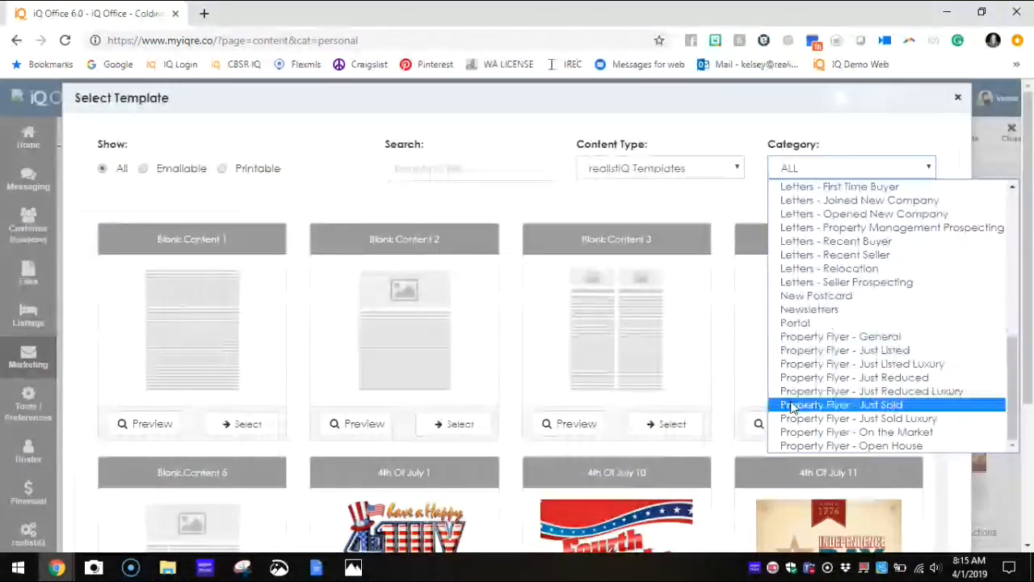
{"action": "left_click", "coordinate": [794, 449]}
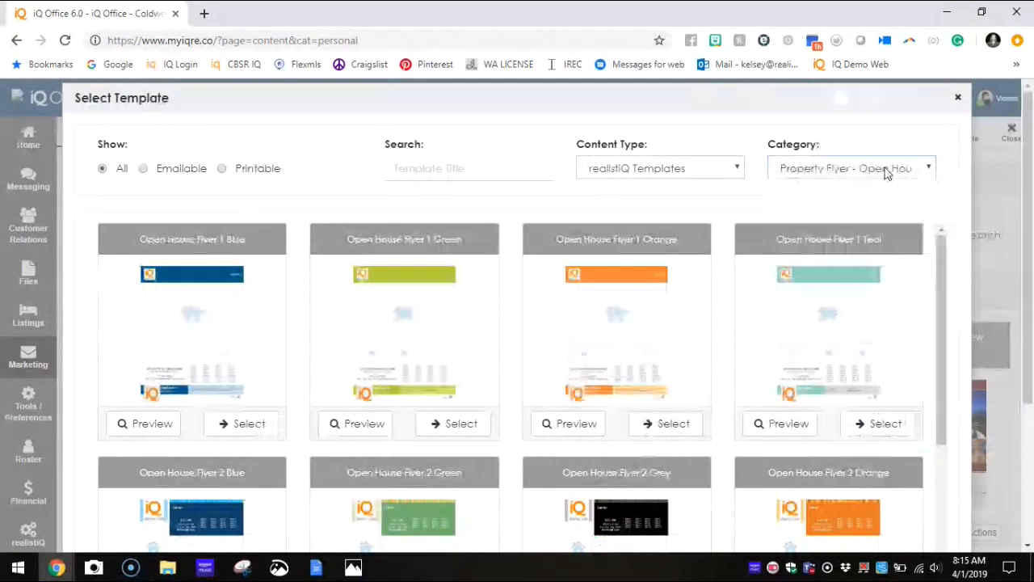
{"action": "left_click", "coordinate": [233, 429]}
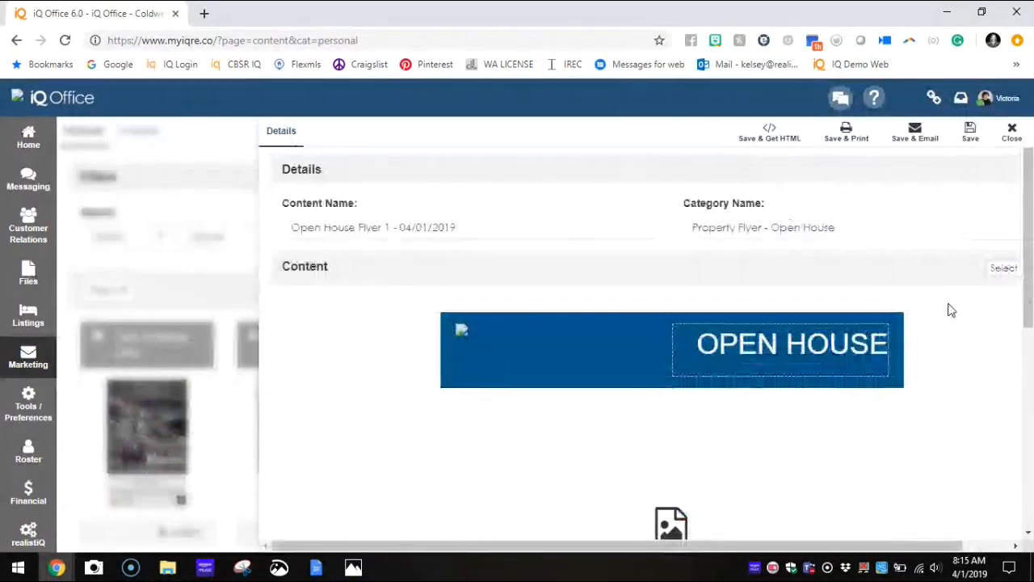
Step: Fill the flyer with one of the company's own active residential listings in Spring Creek
{"action": "left_click", "coordinate": [1004, 269]}
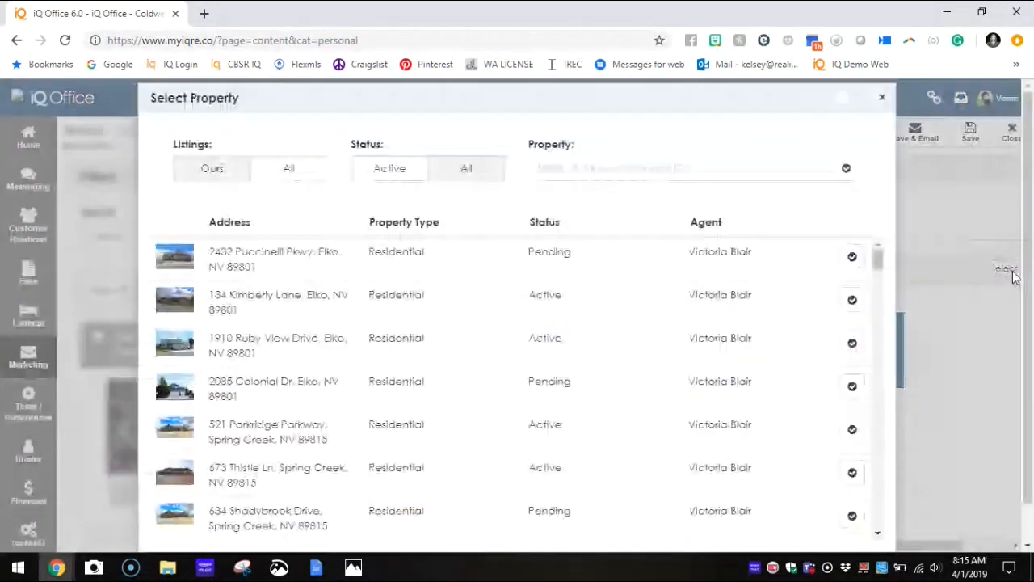
{"action": "left_click", "coordinate": [612, 168]}
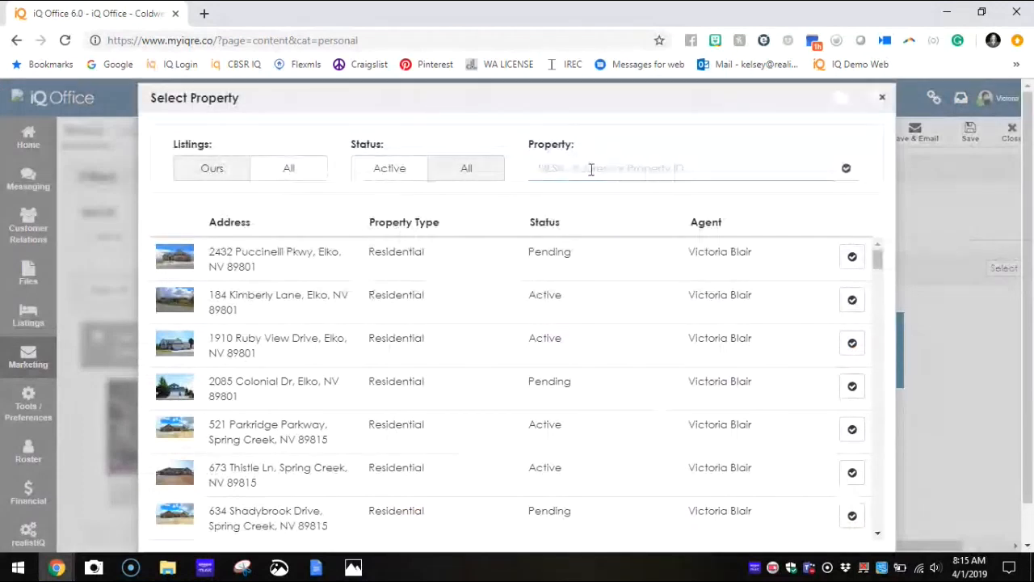
{"action": "scroll", "coordinate": [578, 311], "scroll_direction": "down", "scroll_amount": 3}
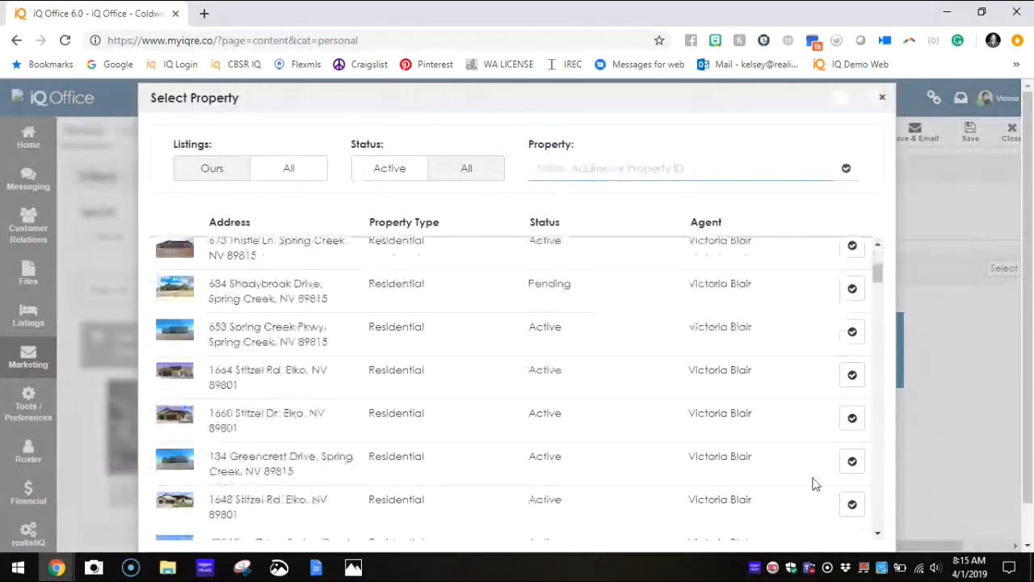
{"action": "left_click", "coordinate": [850, 463]}
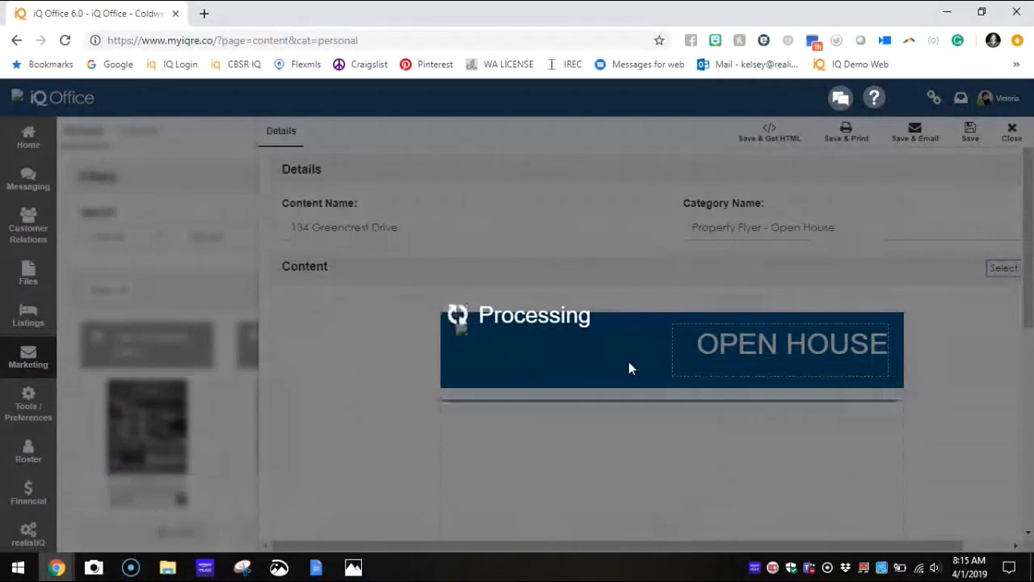
Step: Append "Open House April 2019" to the property address in the flyer's content name
{"action": "left_click", "coordinate": [474, 234]}
{"action": "type", "text": "Open House Apsi"}
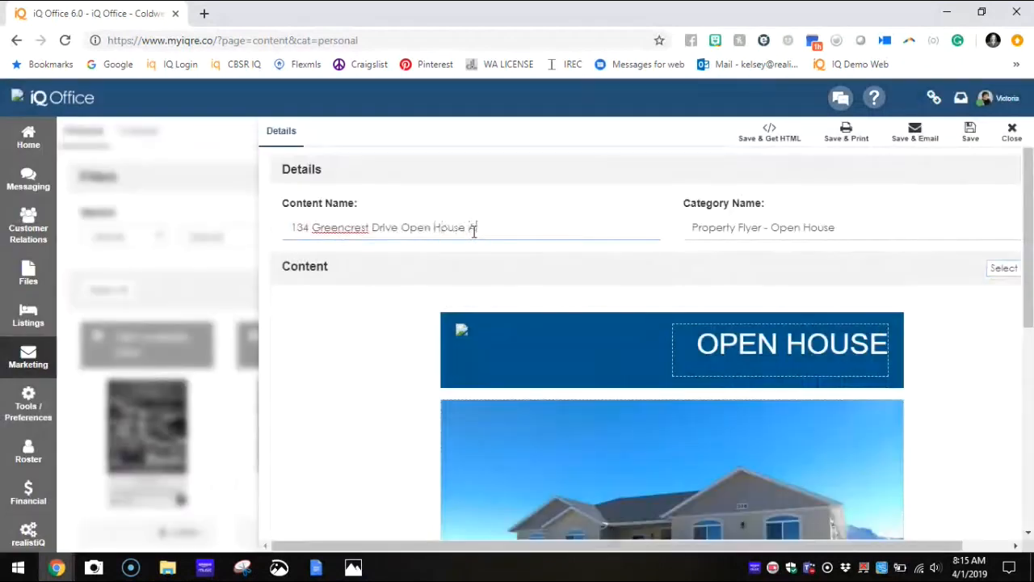
{"action": "key", "text": "BackSpace"}
{"action": "key", "text": "BackSpace"}
{"action": "type", "text": "ril 2019"}
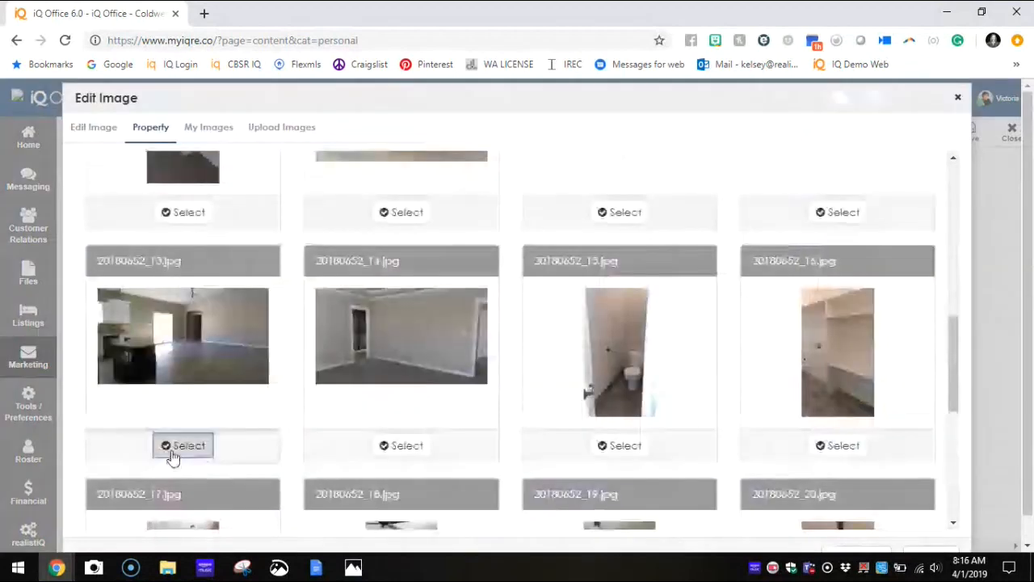
Step: Set the flyer's first small photo to 20180652_13.jpg and the third to the bathroom photo, moving its crop area lower
{"action": "left_click", "coordinate": [171, 454]}
{"action": "left_click", "coordinate": [929, 485]}
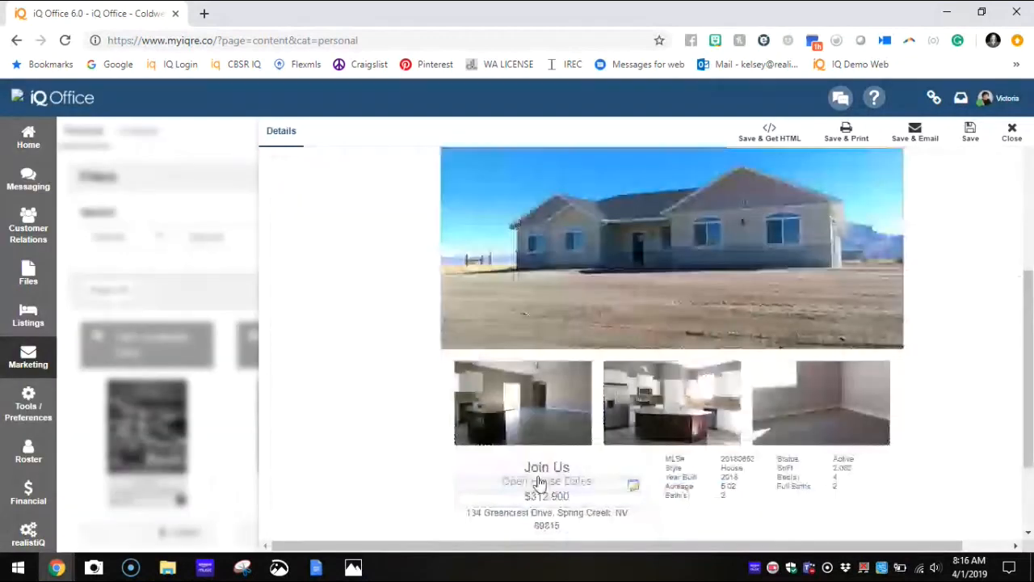
{"action": "left_click", "coordinate": [796, 417]}
{"action": "left_click", "coordinate": [150, 127]}
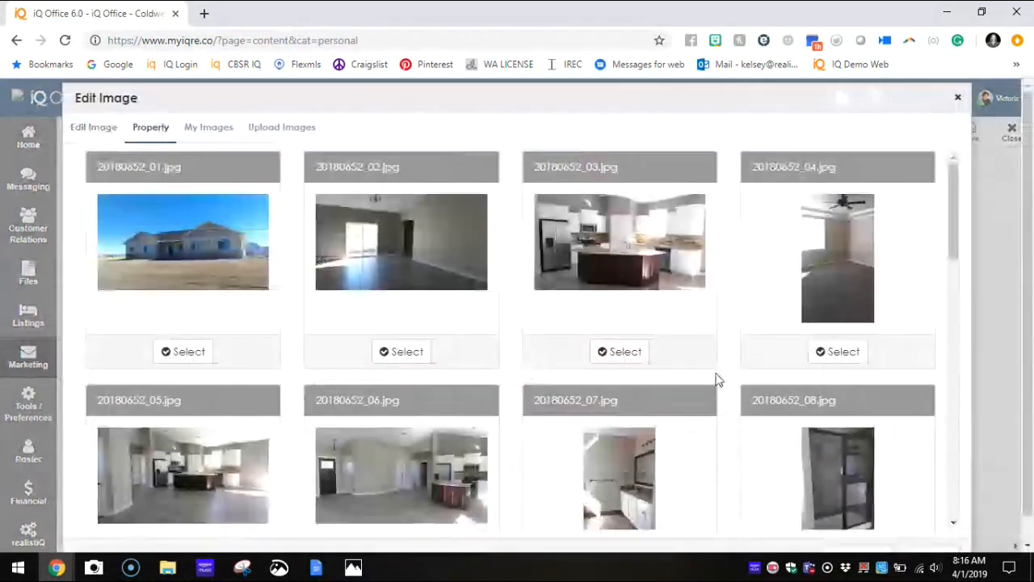
{"action": "scroll", "coordinate": [717, 380], "scroll_direction": "down", "scroll_amount": 2}
{"action": "left_click", "coordinate": [613, 432]}
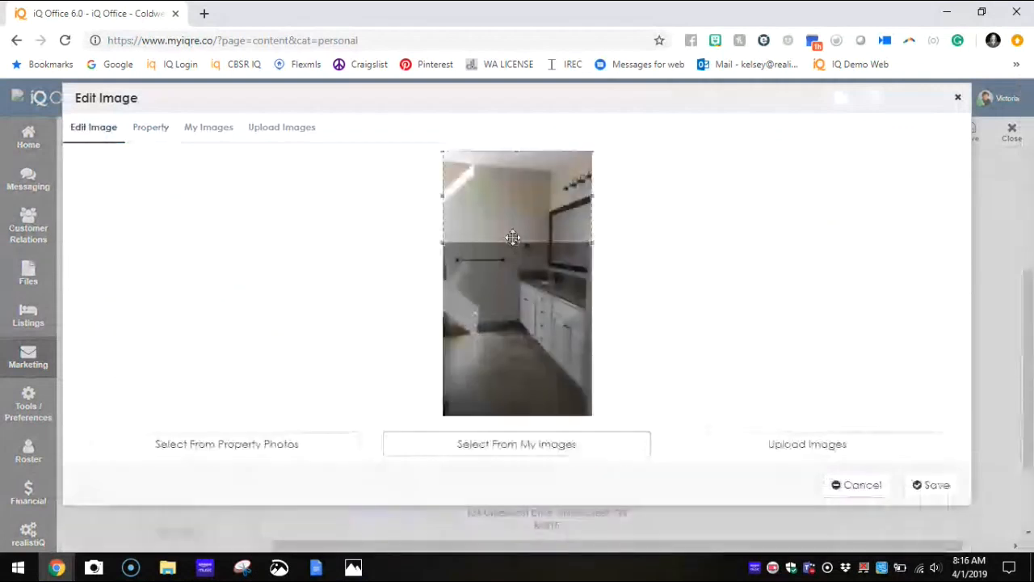
{"action": "left_click_drag", "start_coordinate": [524, 227], "coordinate": [525, 280]}
{"action": "left_click", "coordinate": [932, 484]}
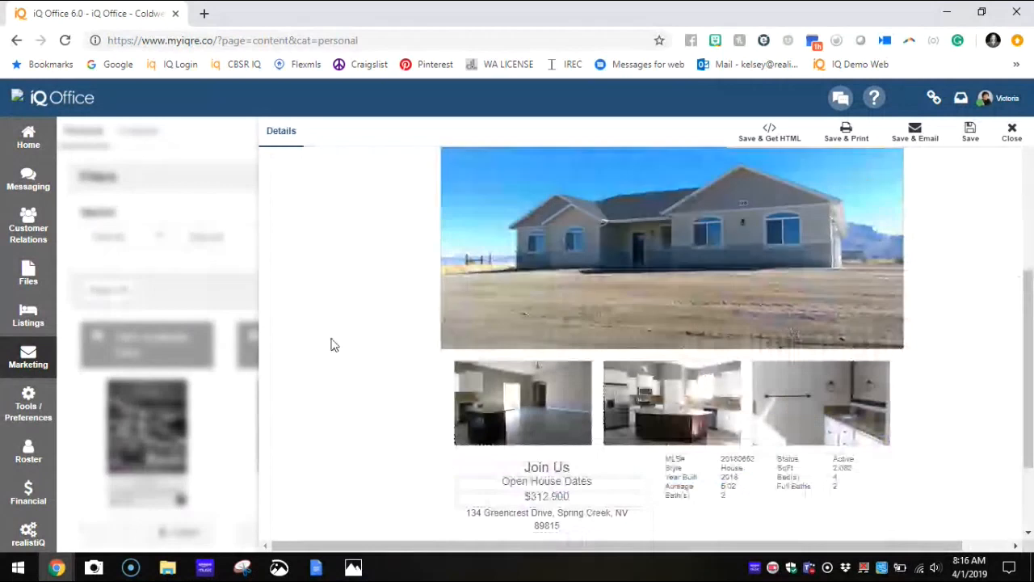
Step: Set the flyer's open house dates text to "Saturday April 8th 9:00-12:00"
{"action": "scroll", "coordinate": [332, 345], "scroll_direction": "up", "scroll_amount": 4}
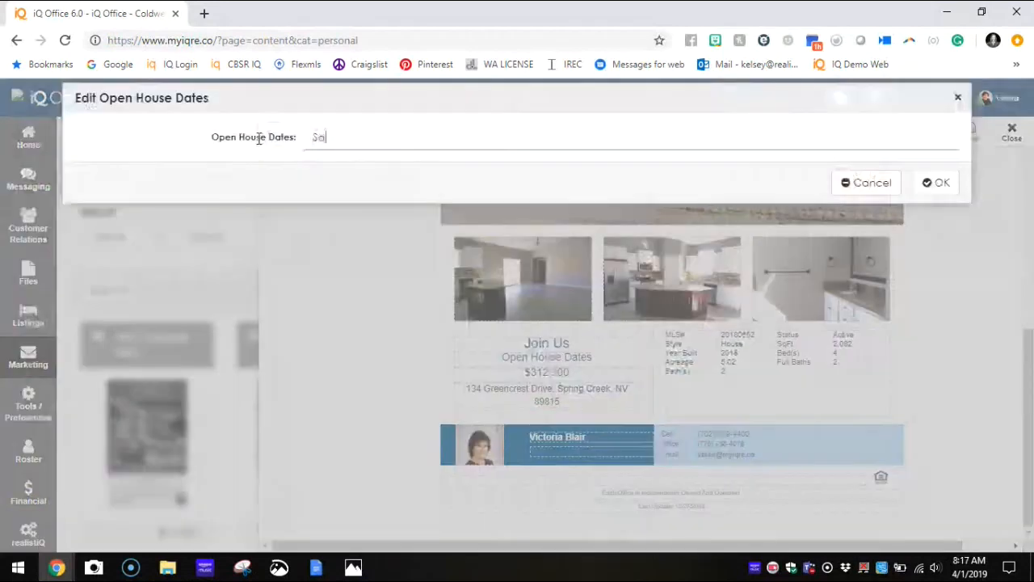
{"action": "type", "text": "turday Arpi"}
{"action": "key", "text": "BackSpace"}
{"action": "key", "text": "BackSpace"}
{"action": "key", "text": "BackSpace"}
{"action": "key", "text": "BackSpace"}
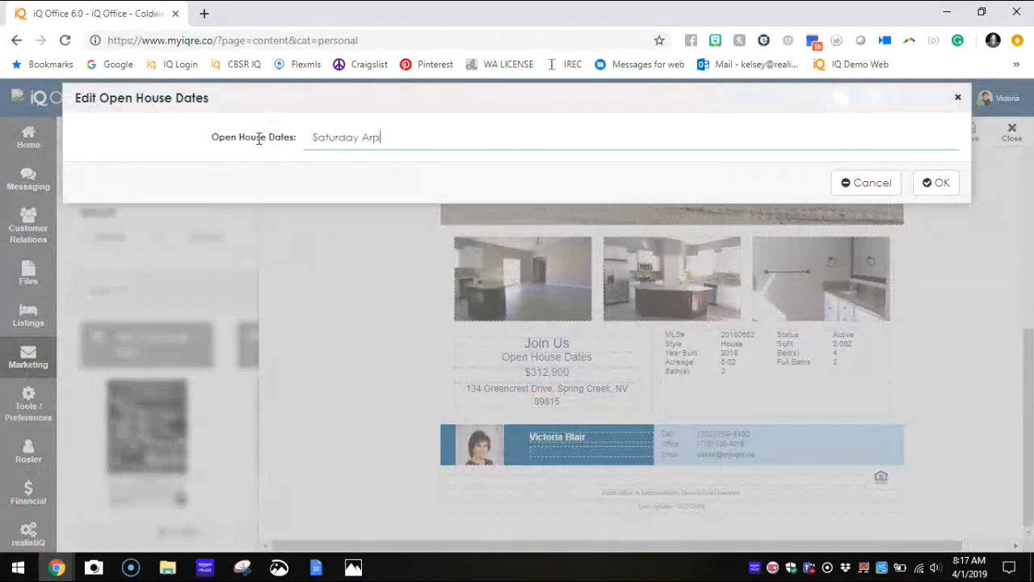
{"action": "type", "text": "April 8th ("}
{"action": "key", "text": "BackSpace"}
{"action": "type", "text": "9:00-12:00"}
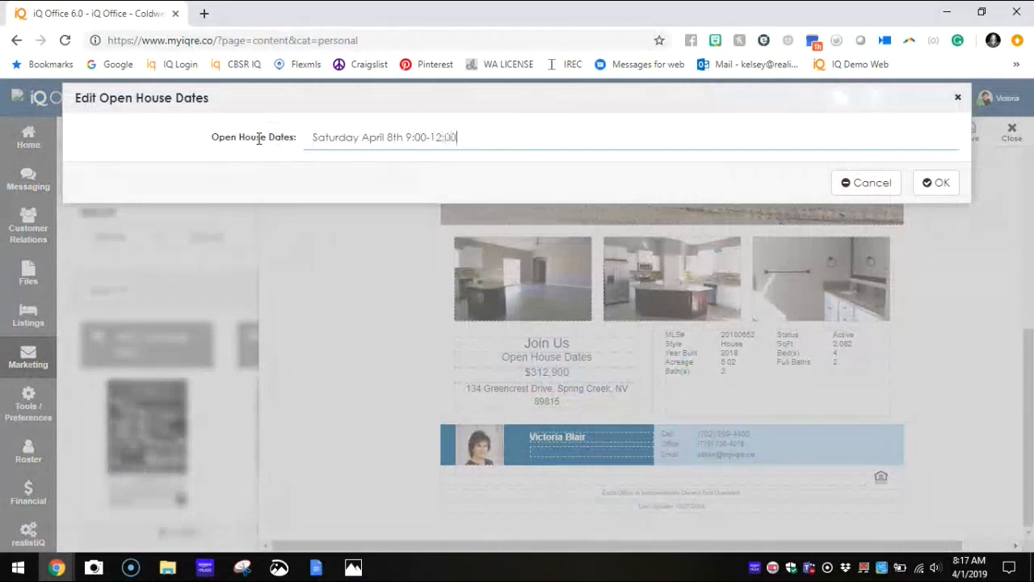
{"action": "left_click", "coordinate": [942, 184]}
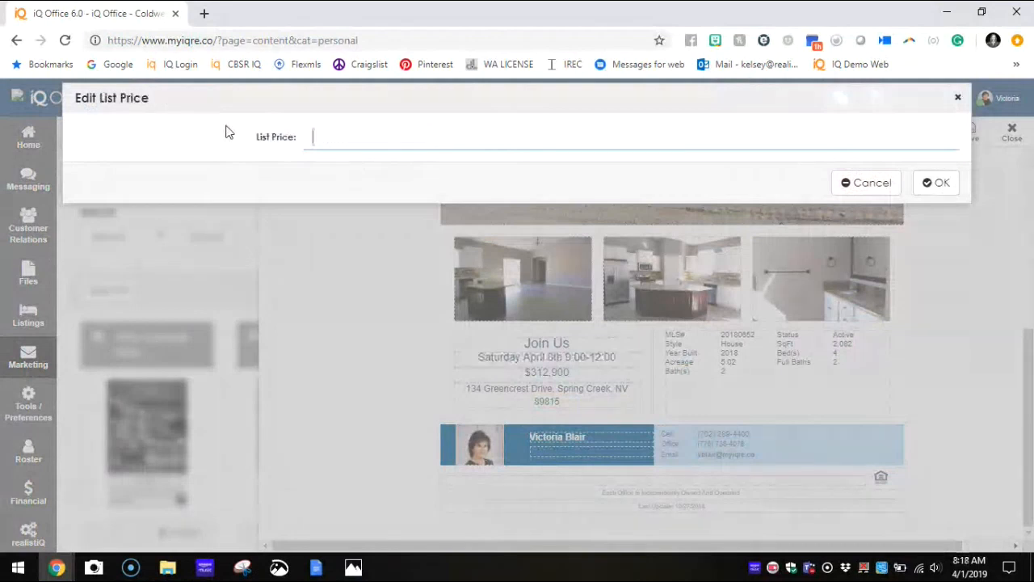
Step: Replace the flyer's list price with the text INFORMATION
{"action": "type", "text": "YOU"}
{"action": "key", "text": "BackSpace"}
{"action": "key", "text": "BackSpace"}
{"action": "key", "text": "BackSpace"}
{"action": "type", "text": "INFORM"}
{"action": "type", "text": "TAION"}
{"action": "key", "text": "BackSpace"}
{"action": "key", "text": "BackSpace"}
{"action": "key", "text": "BackSpace"}
{"action": "key", "text": "BackSpace"}
{"action": "key", "text": "BackSpace"}
{"action": "type", "text": "ATION"}
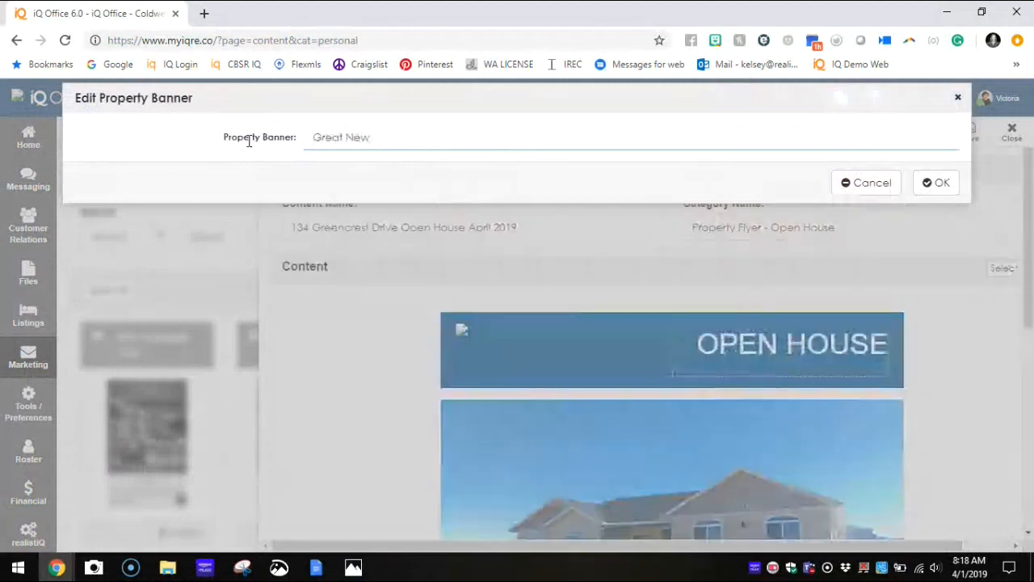
Step: Enter New Home in the property details, and replace the description's closing "Builder to ..." with INCLUDE INFORMATION FROM ML DATA
{"action": "key", "text": "BackSpace"}
{"action": "key", "text": "BackSpace"}
{"action": "key", "text": "BackSpace"}
{"action": "key", "text": "BackSpace"}
{"action": "key", "text": "BackSpace"}
{"action": "key", "text": "BackSpace"}
{"action": "key", "text": "BackSpace"}
{"action": "key", "text": "BackSpace"}
{"action": "key", "text": "BackSpace"}
{"action": "type", "text": "New Home"}
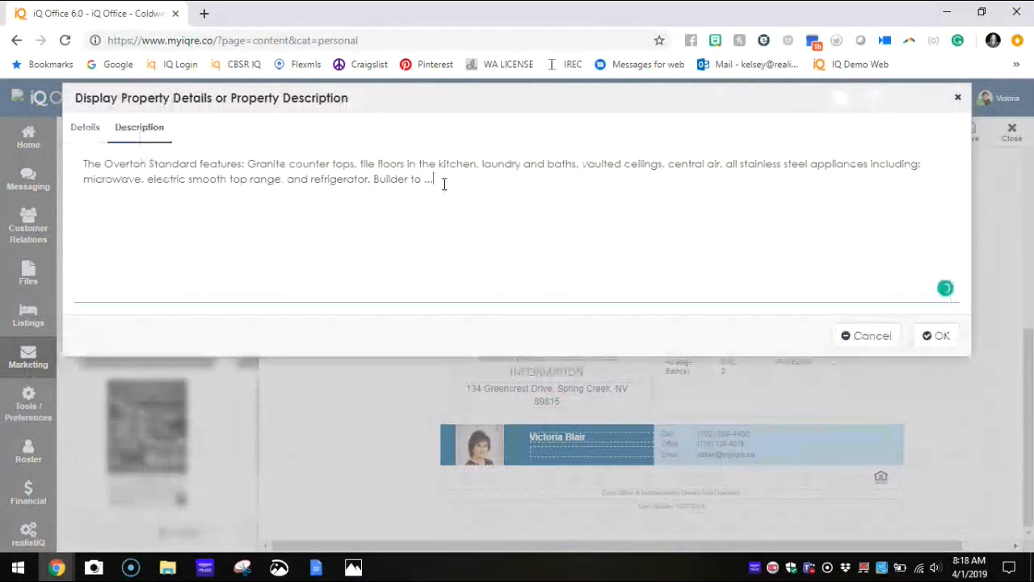
{"action": "left_click_drag", "start_coordinate": [443, 181], "coordinate": [374, 181]}
{"action": "key", "text": "BackSpace"}
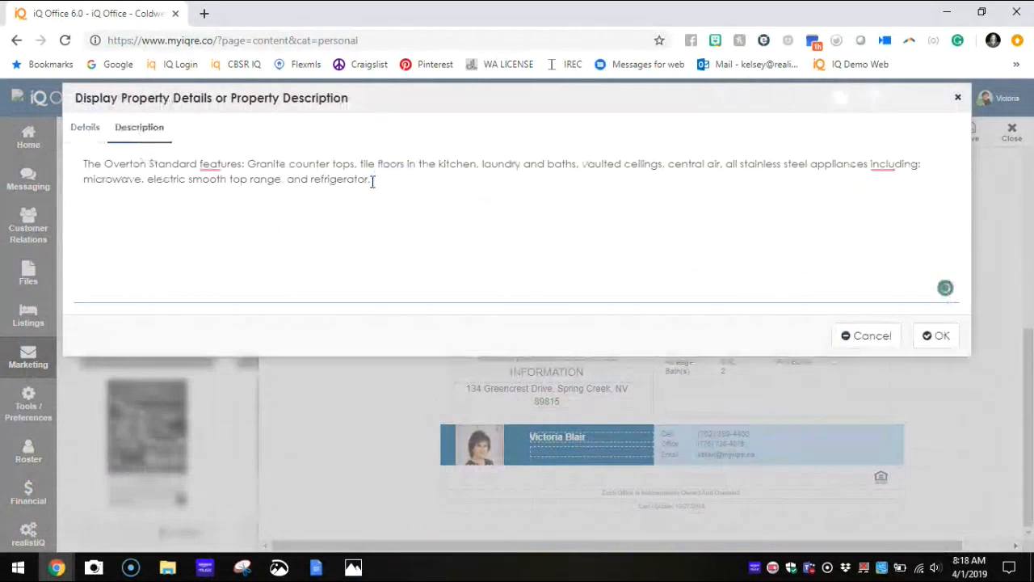
{"action": "type", "text": "INCLUDE"}
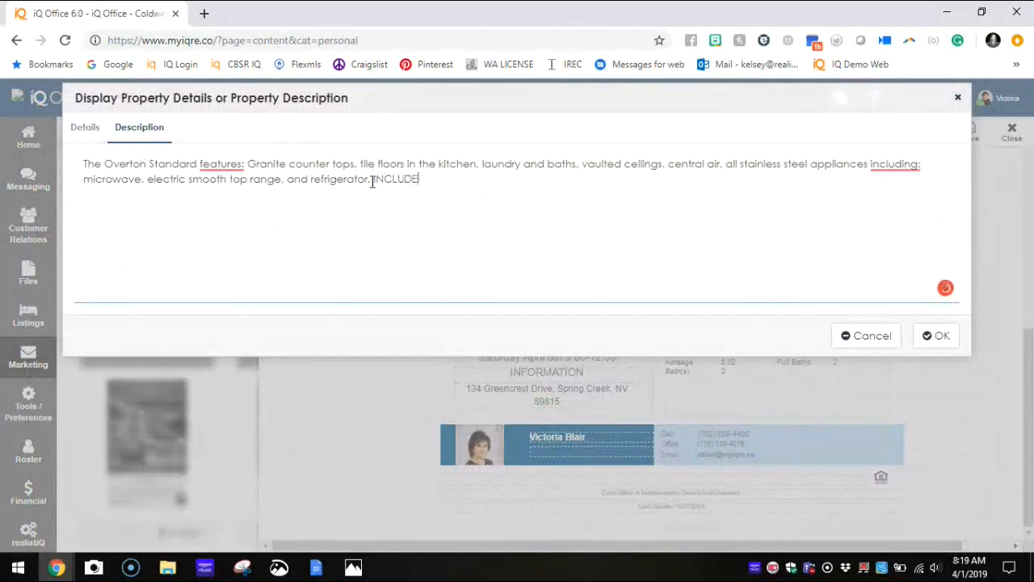
{"action": "type", "text": " INFORMATION FROM "}
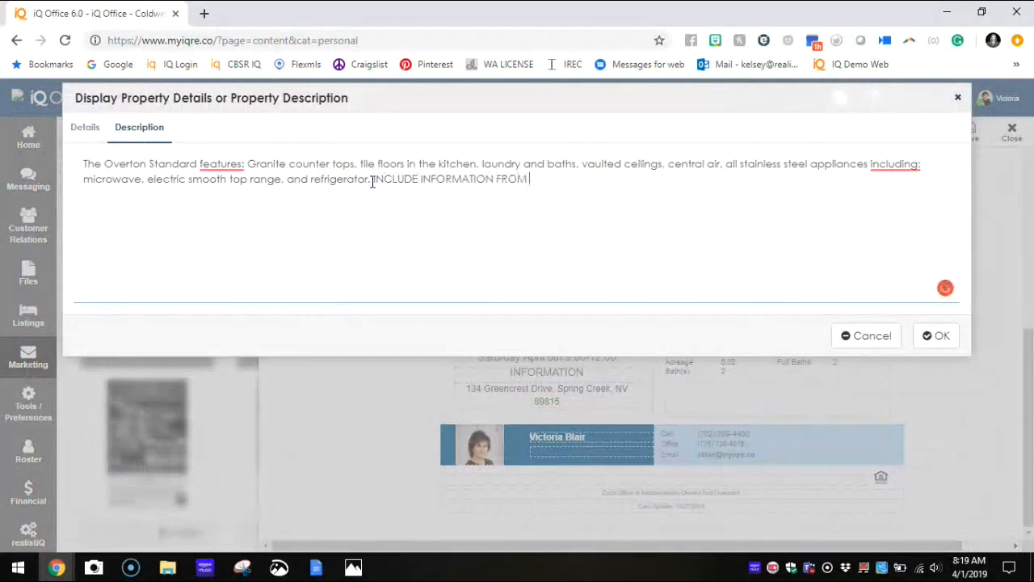
{"action": "type", "text": "ML DATA"}
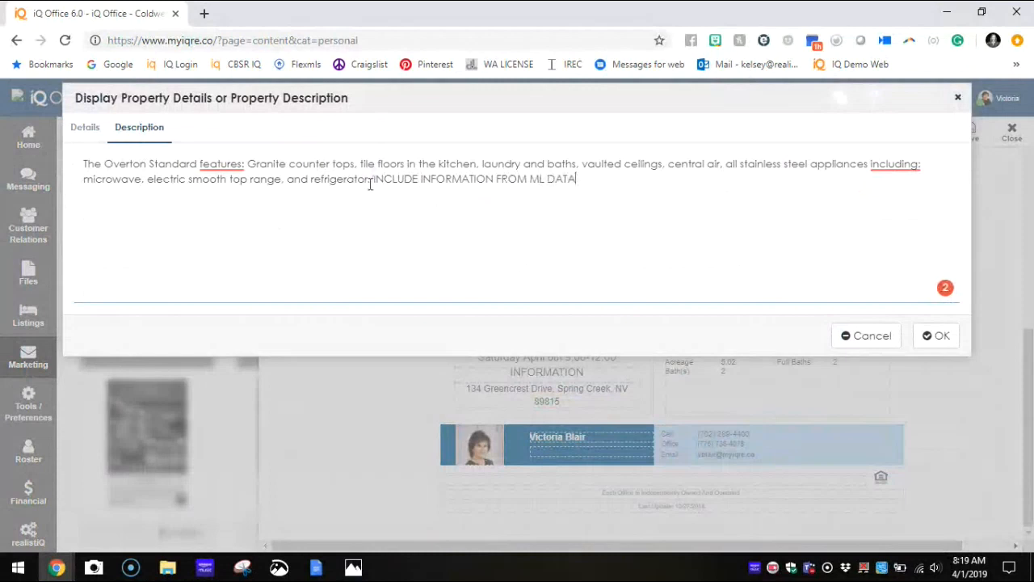
{"action": "left_click", "coordinate": [937, 335]}
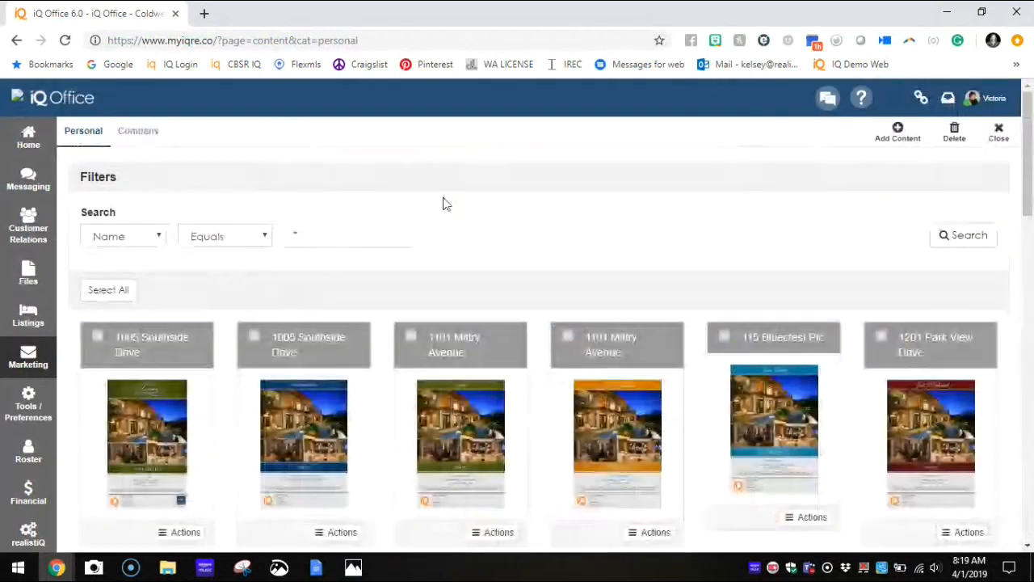
Step: From the listings, start a flyer with the On The Market Red template in the Property Flyer - On the Market category
{"action": "left_click", "coordinate": [11, 358]}
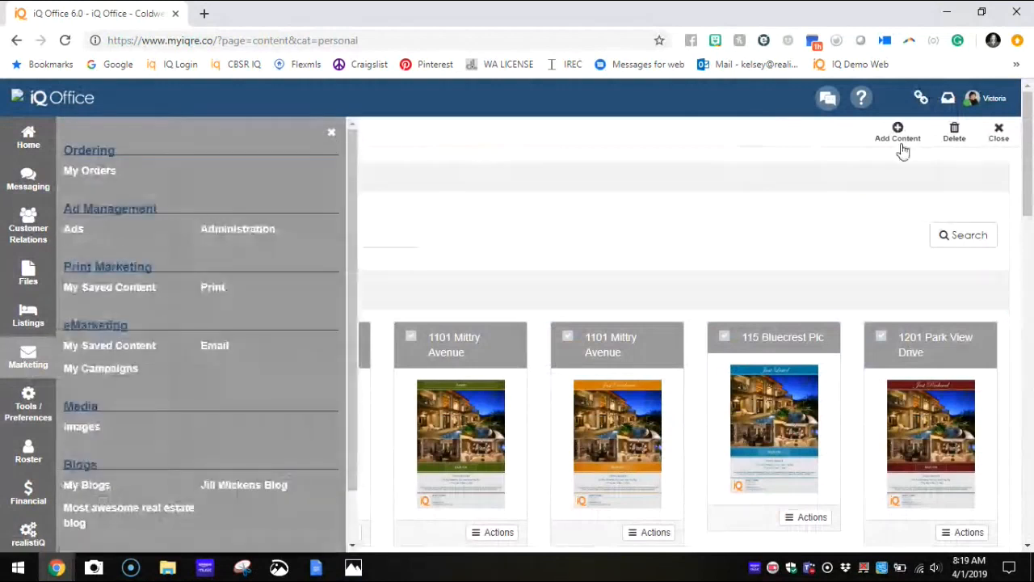
{"action": "left_click", "coordinate": [4, 319]}
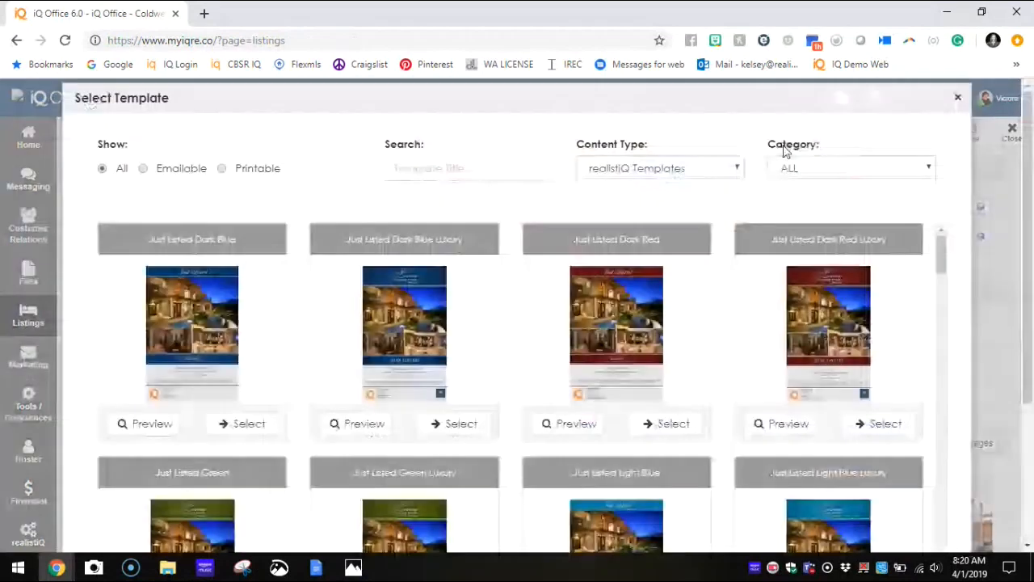
{"action": "left_click", "coordinate": [868, 169]}
{"action": "left_click", "coordinate": [864, 296]}
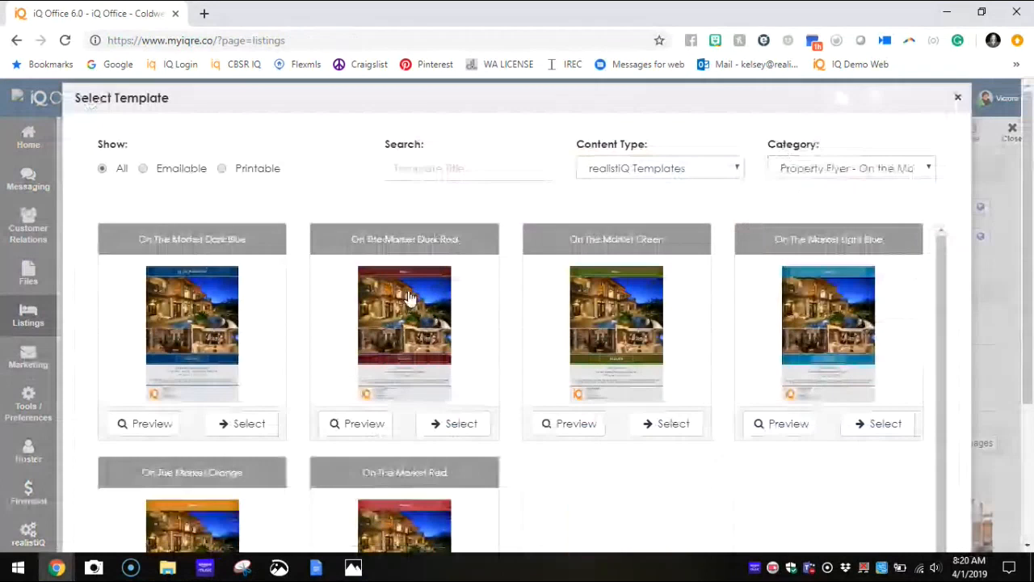
{"action": "scroll", "coordinate": [511, 403], "scroll_direction": "down", "scroll_amount": 1}
{"action": "left_click", "coordinate": [459, 411]}
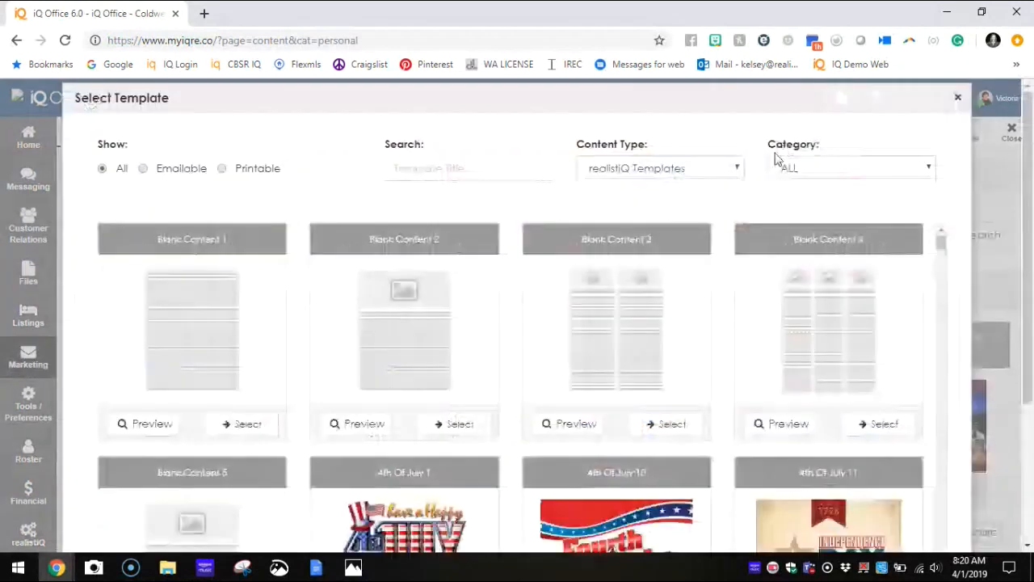
Step: Add new content from the Referral To Agent Letter template in the Letters - Agent to Agent Referral category
{"action": "left_click", "coordinate": [792, 168]}
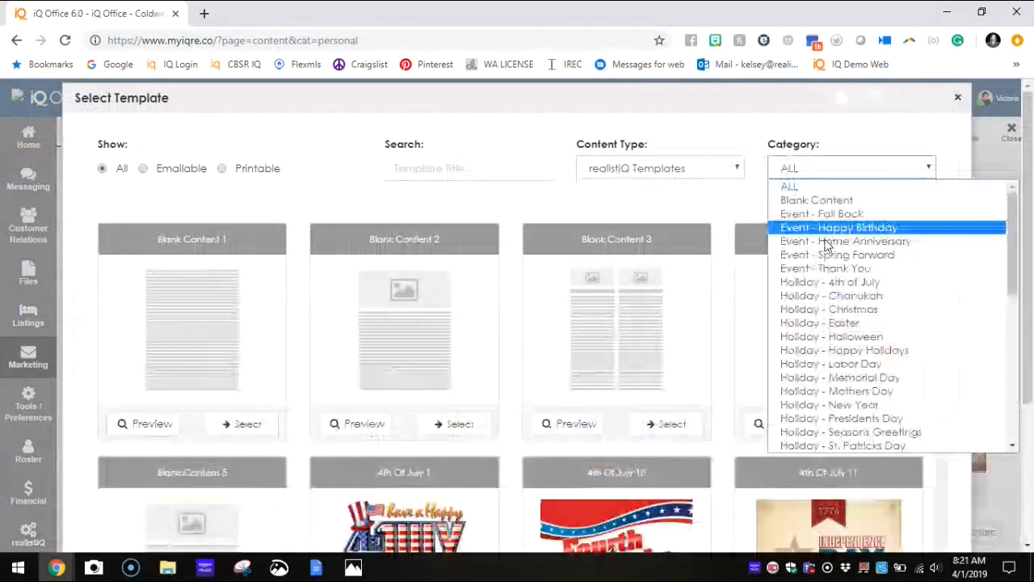
{"action": "scroll", "coordinate": [832, 258], "scroll_direction": "down", "scroll_amount": 5}
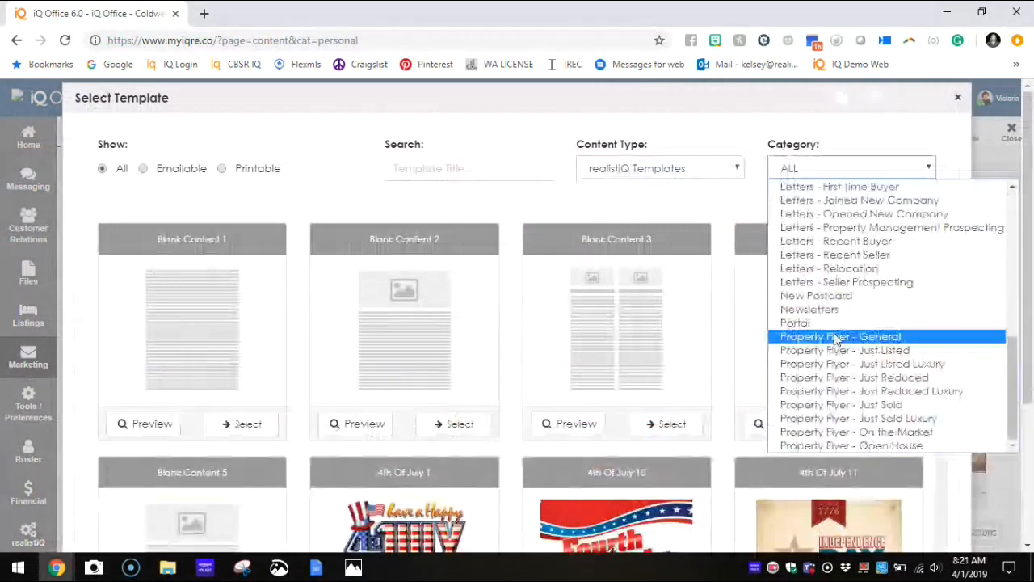
{"action": "scroll", "coordinate": [836, 340], "scroll_direction": "up", "scroll_amount": 3}
{"action": "scroll", "coordinate": [838, 360], "scroll_direction": "down", "scroll_amount": 5}
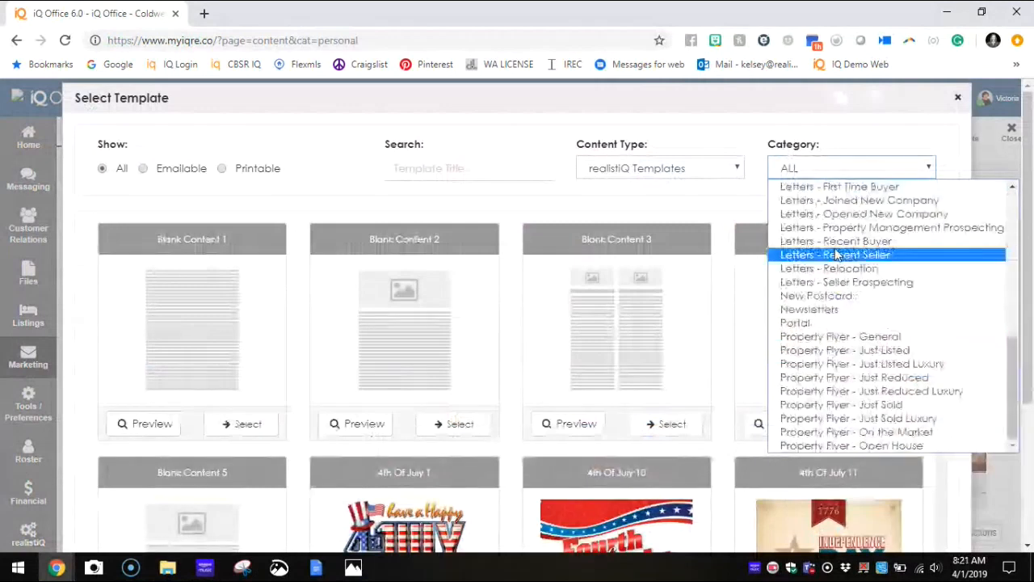
{"action": "scroll", "coordinate": [848, 262], "scroll_direction": "up", "scroll_amount": 3}
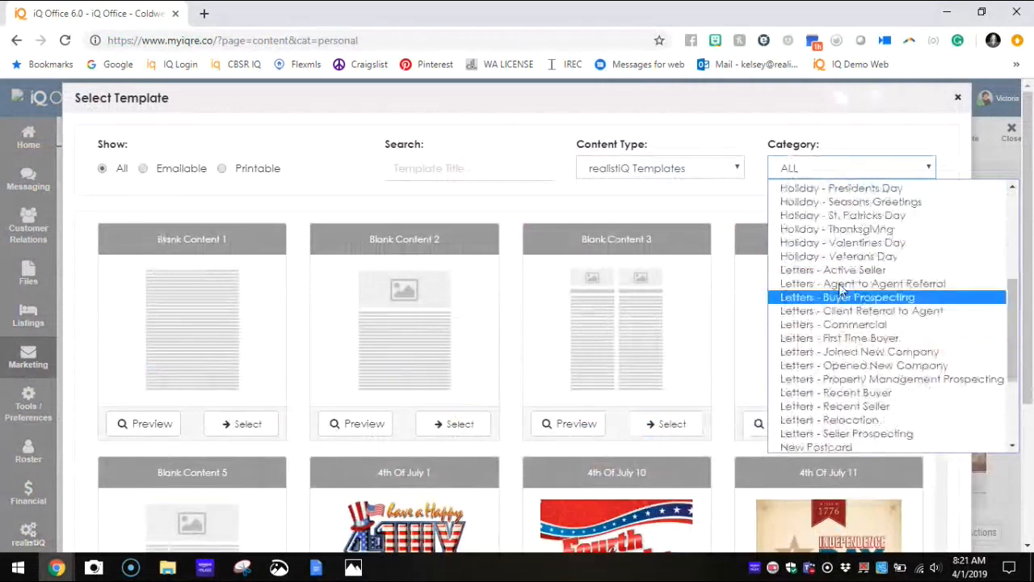
{"action": "left_click", "coordinate": [796, 287]}
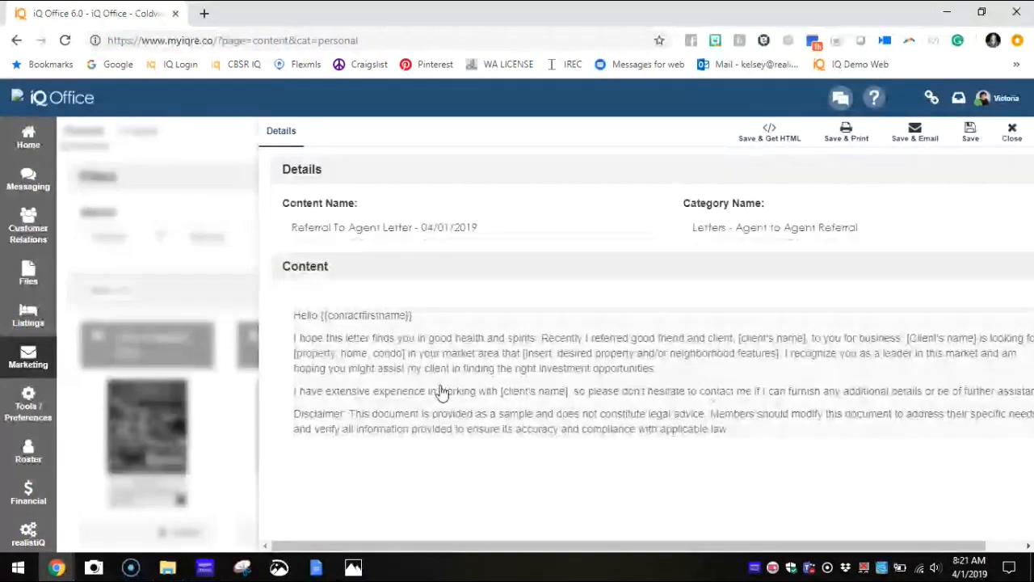
Step: Examine the disclaimer paragraph at the end of the referral letter's body, leaving the text unedited
{"action": "left_click", "coordinate": [443, 393]}
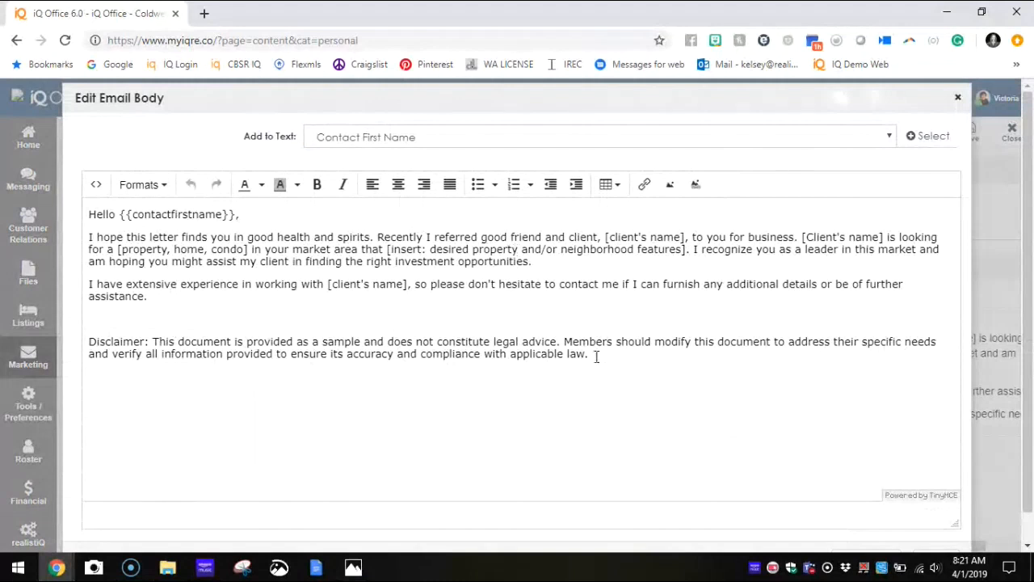
{"action": "left_click_drag", "start_coordinate": [564, 343], "coordinate": [960, 347]}
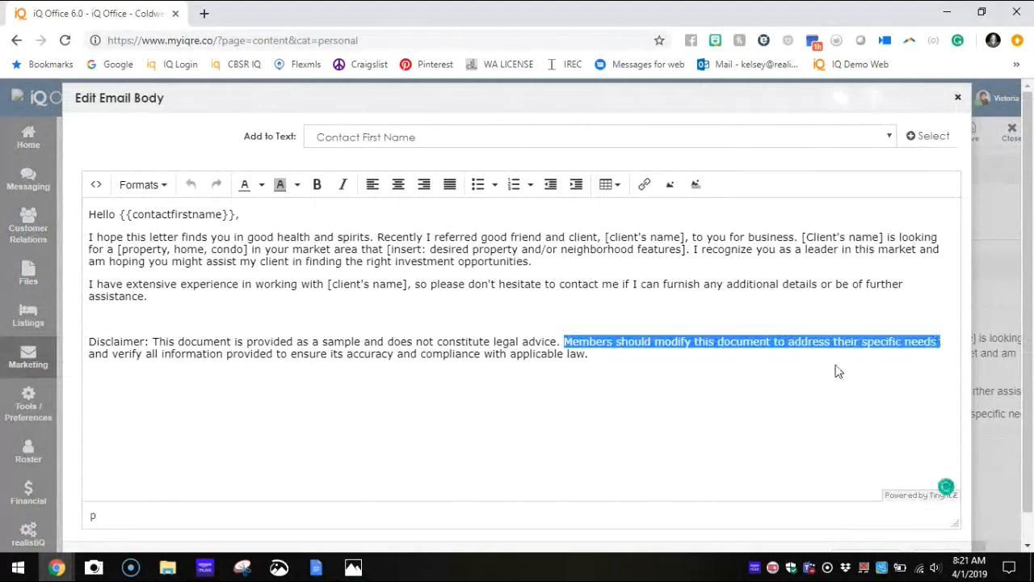
{"action": "left_click", "coordinate": [651, 370]}
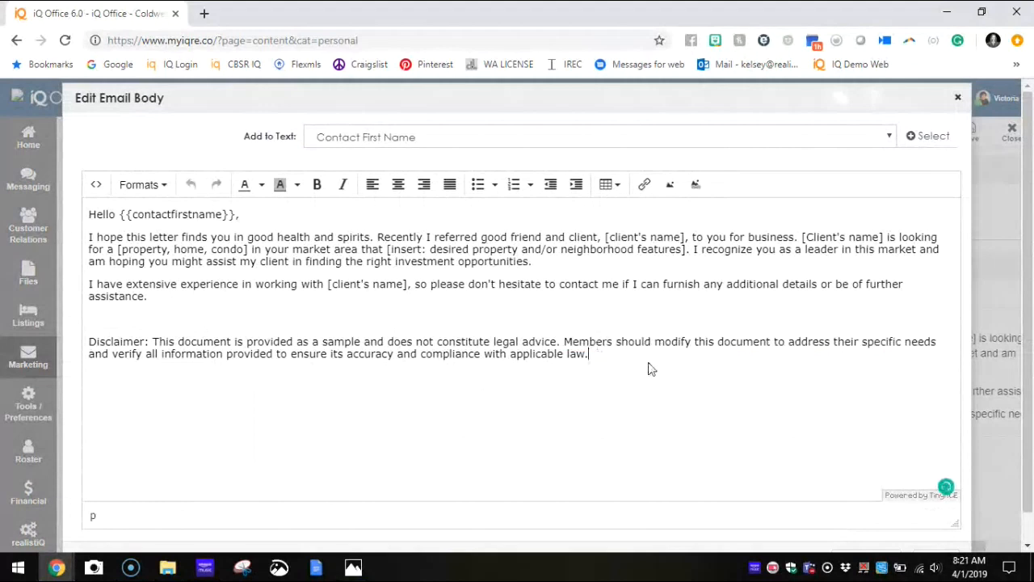
{"action": "left_click", "coordinate": [90, 341]}
{"action": "left_click_drag", "start_coordinate": [90, 341], "coordinate": [668, 407]}
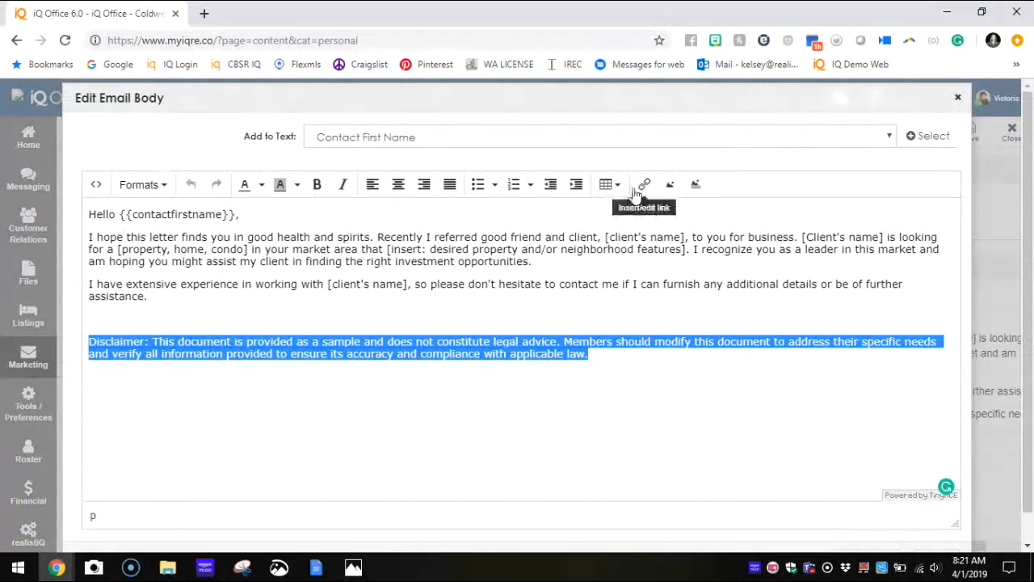
{"action": "left_click", "coordinate": [958, 98]}
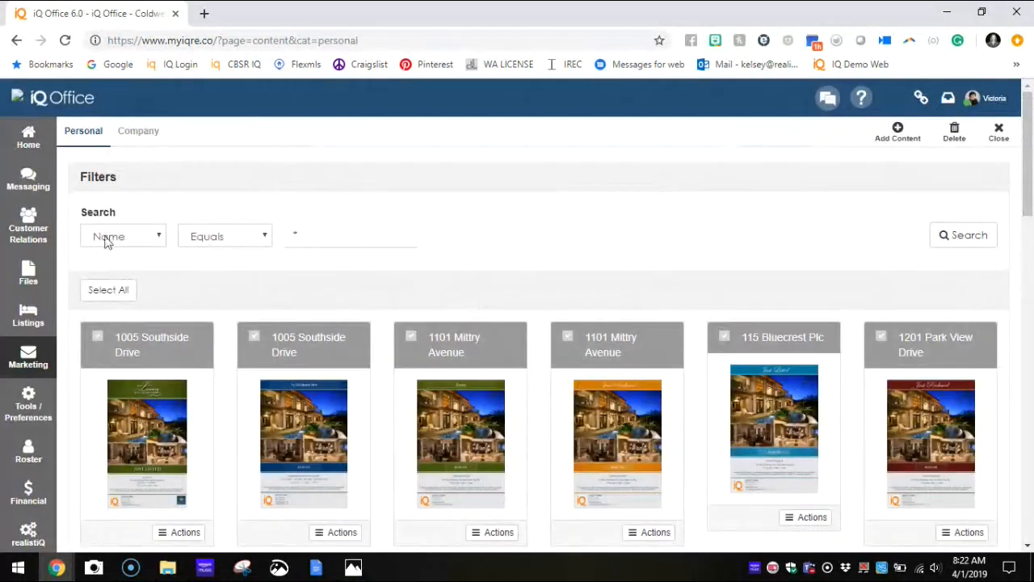
Step: Upload the Using Action Plans presentation to the Home Folder
{"action": "left_click", "coordinate": [28, 272]}
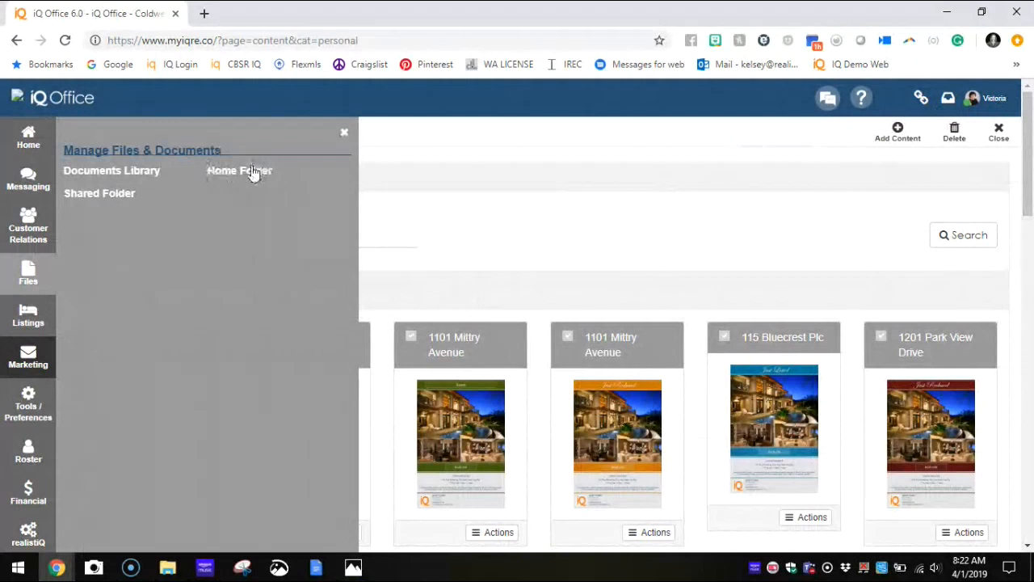
{"action": "left_click", "coordinate": [252, 170]}
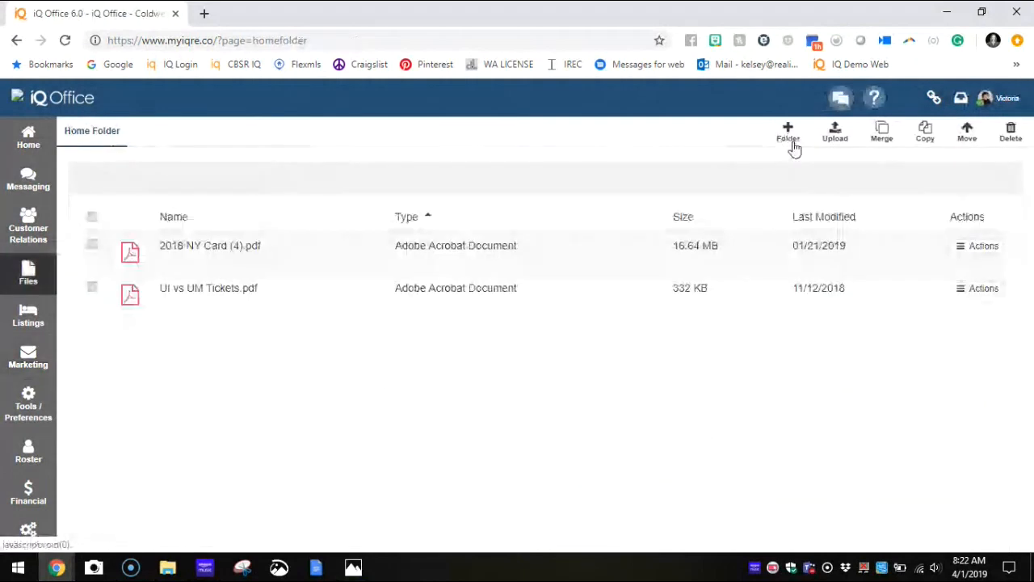
{"action": "left_click", "coordinate": [836, 133]}
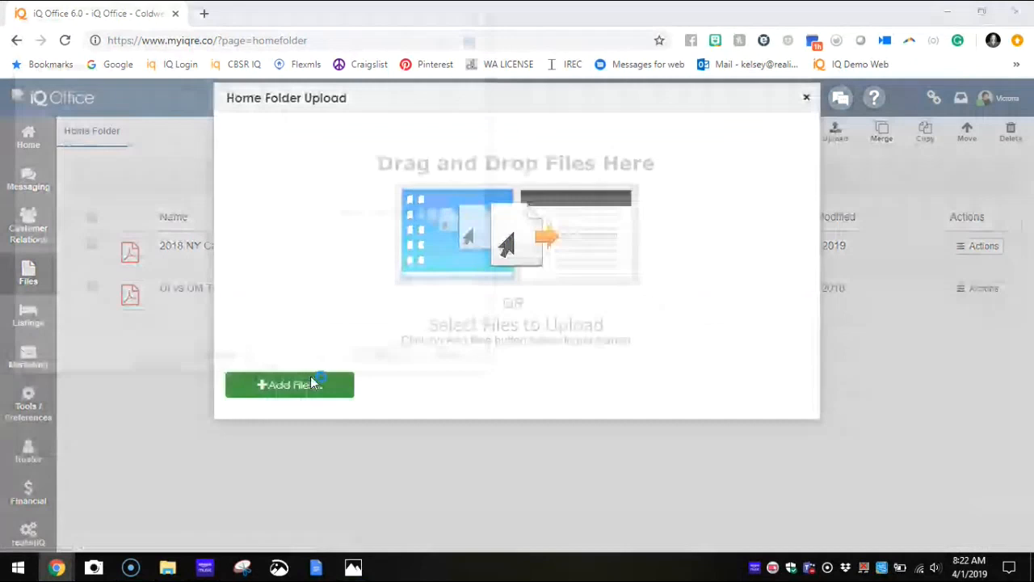
{"action": "left_click", "coordinate": [311, 380]}
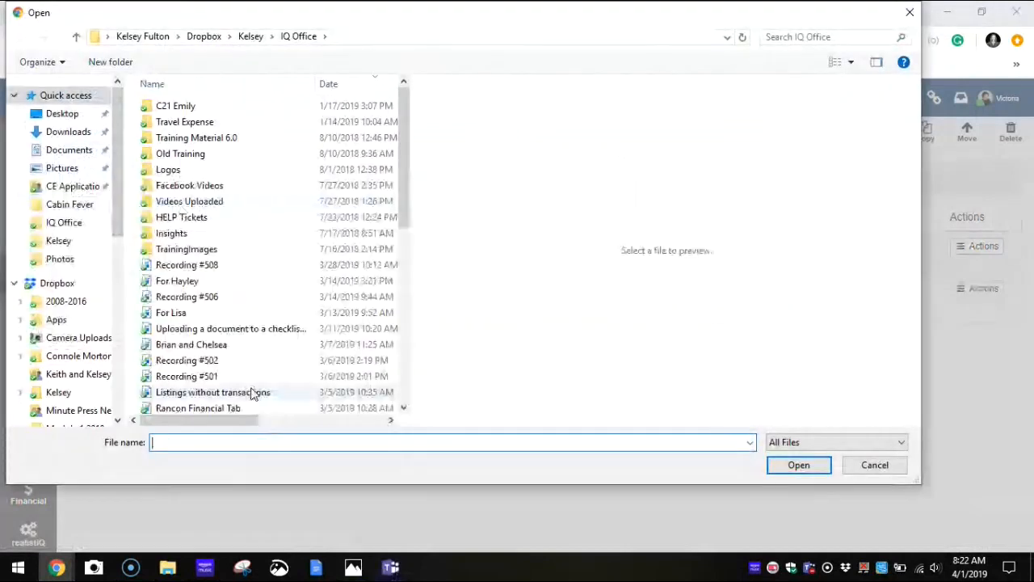
{"action": "scroll", "coordinate": [251, 394], "scroll_direction": "down", "scroll_amount": 7}
{"action": "left_click", "coordinate": [197, 390]}
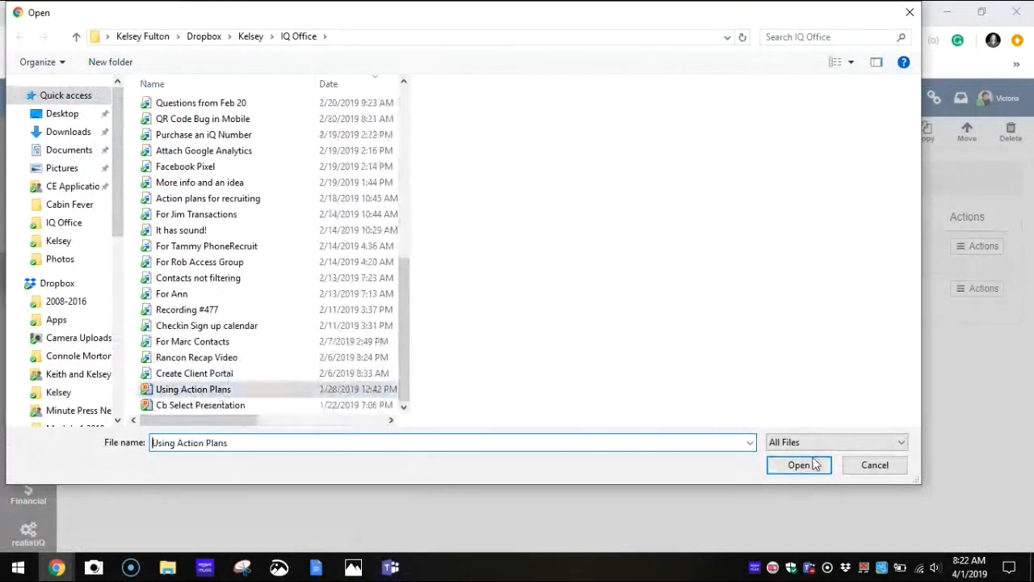
{"action": "left_click", "coordinate": [799, 465]}
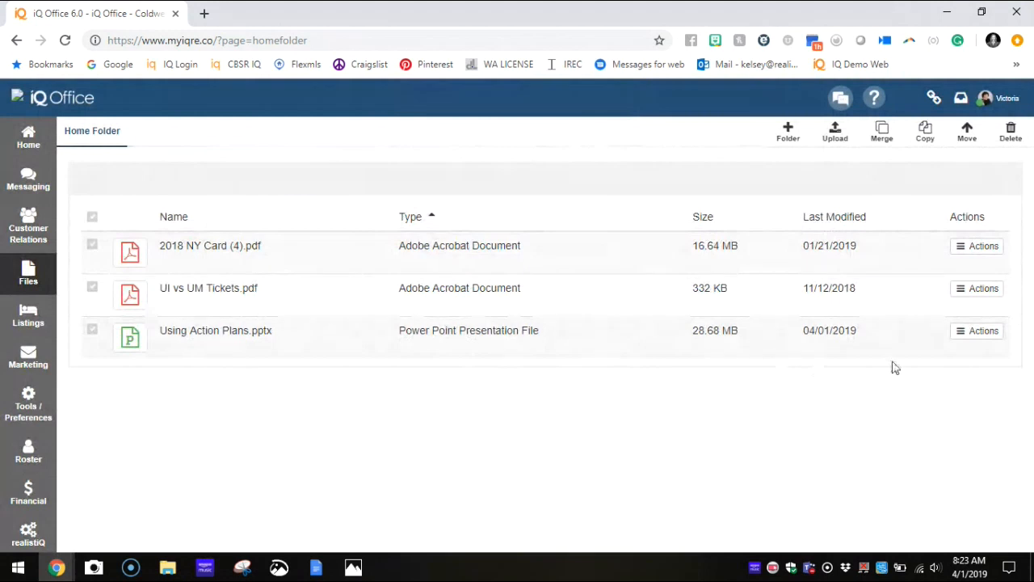
Step: View the social sharing link and HTML code for Using Action Plans.pptx, and close the sharing dialog
{"action": "left_click", "coordinate": [981, 333]}
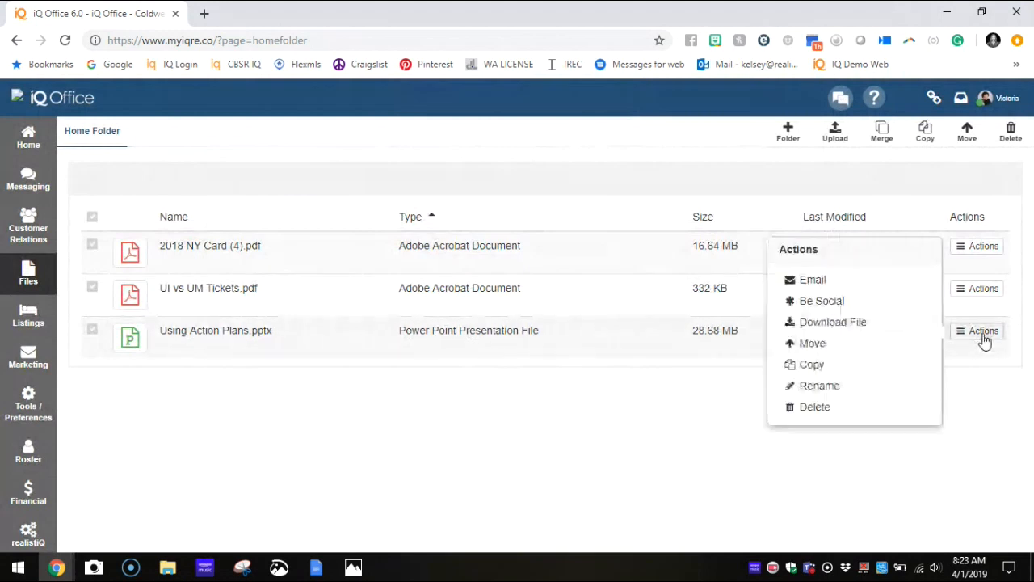
{"action": "left_click", "coordinate": [822, 301]}
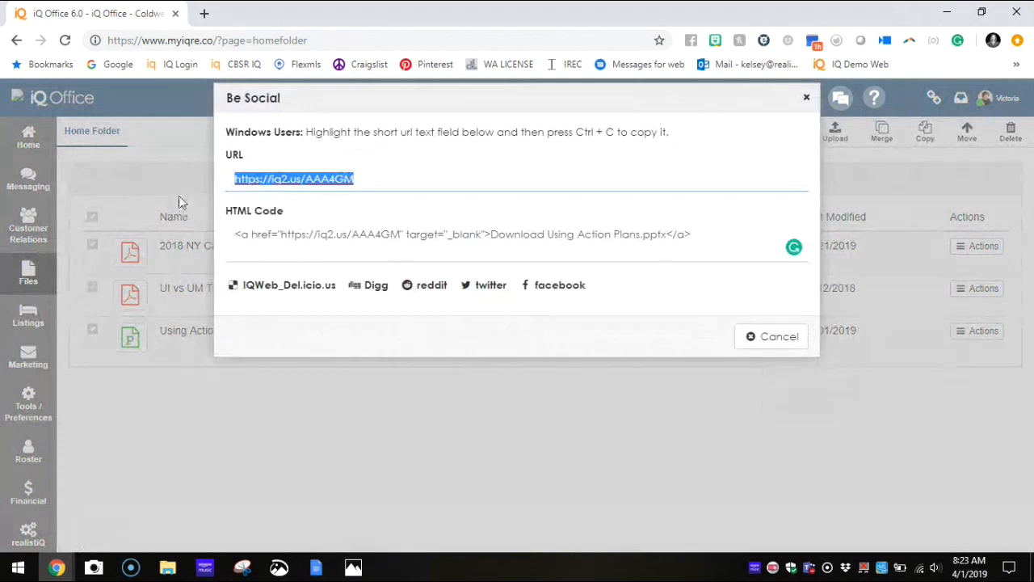
{"action": "left_click", "coordinate": [776, 336]}
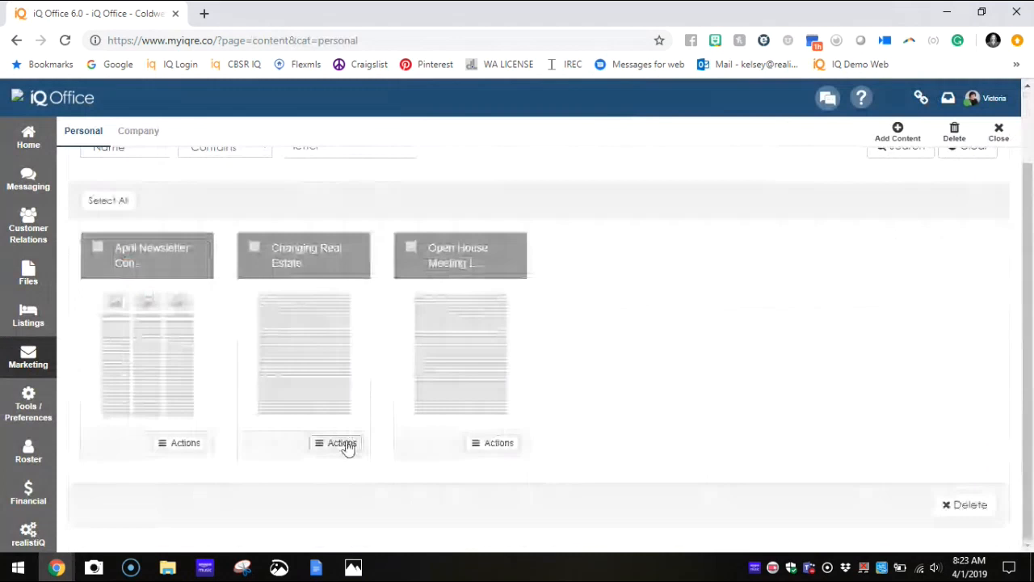
Step: Add "To Download the document click HERE" to the end of the Changing Real Estate letter's closing paragraph
{"action": "left_click", "coordinate": [346, 448]}
{"action": "left_click", "coordinate": [164, 445]}
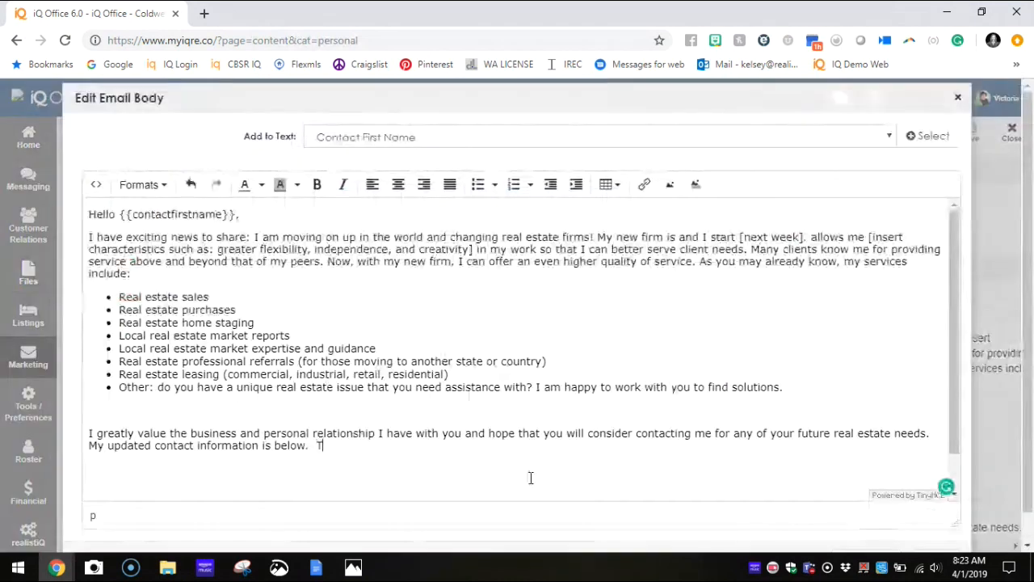
{"action": "type", "text": "o Downloa"}
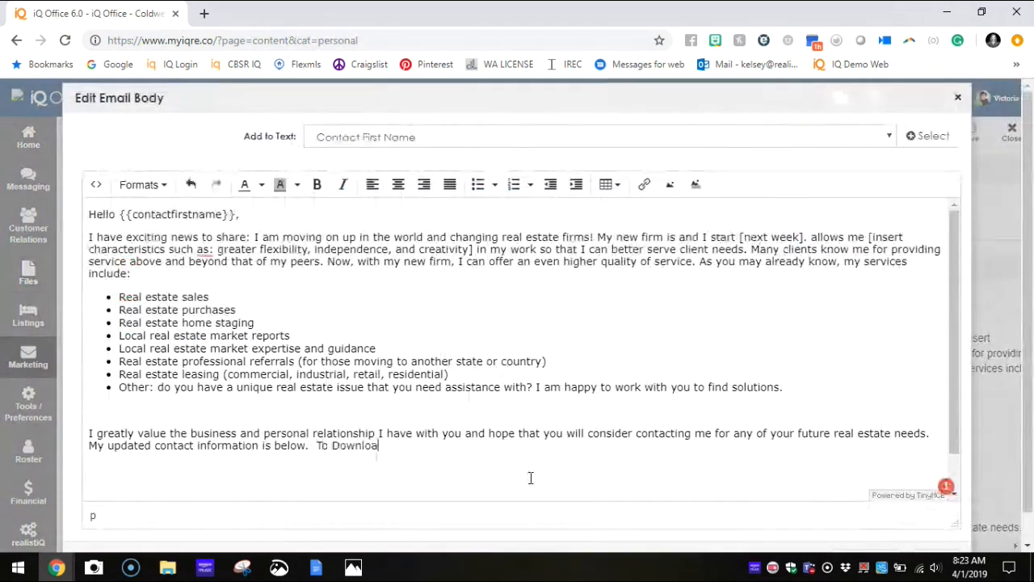
{"action": "type", "text": "d the docume"}
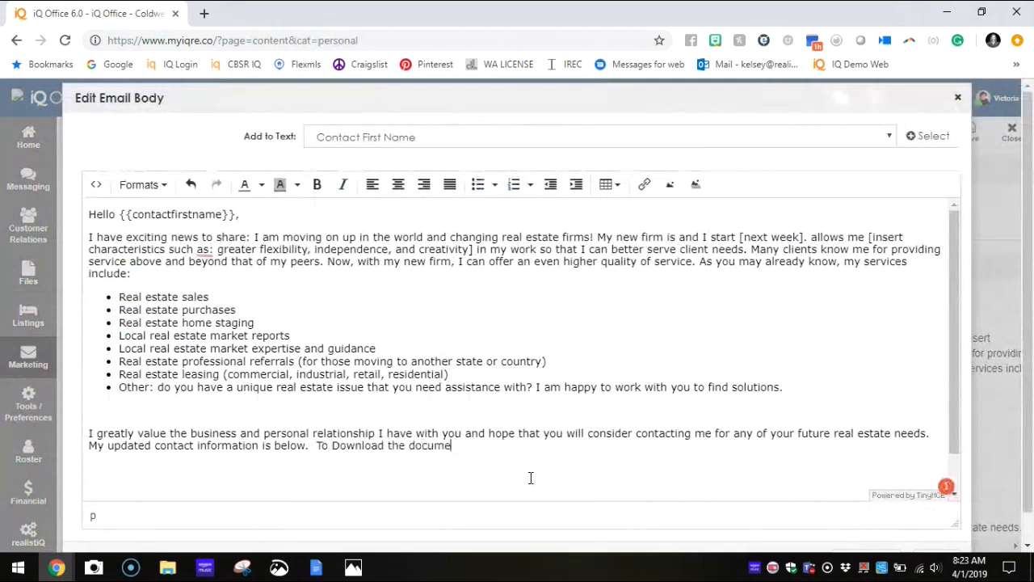
{"action": "type", "text": "nt cl"}
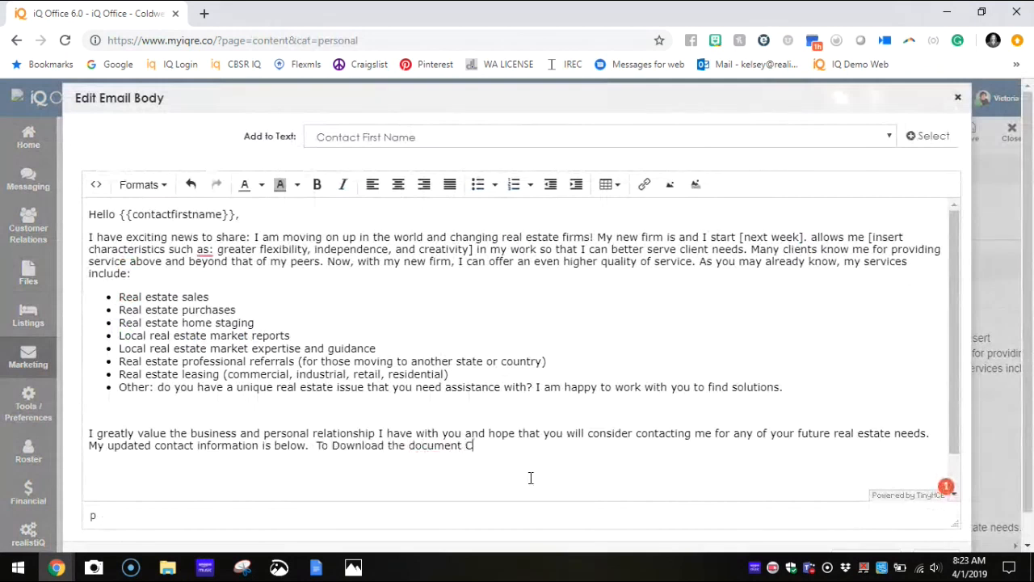
{"action": "type", "text": "ick HERE"}
Step: Turn the word HERE in the letter's closing paragraph into a hyperlink
{"action": "double_click", "coordinate": [502, 445]}
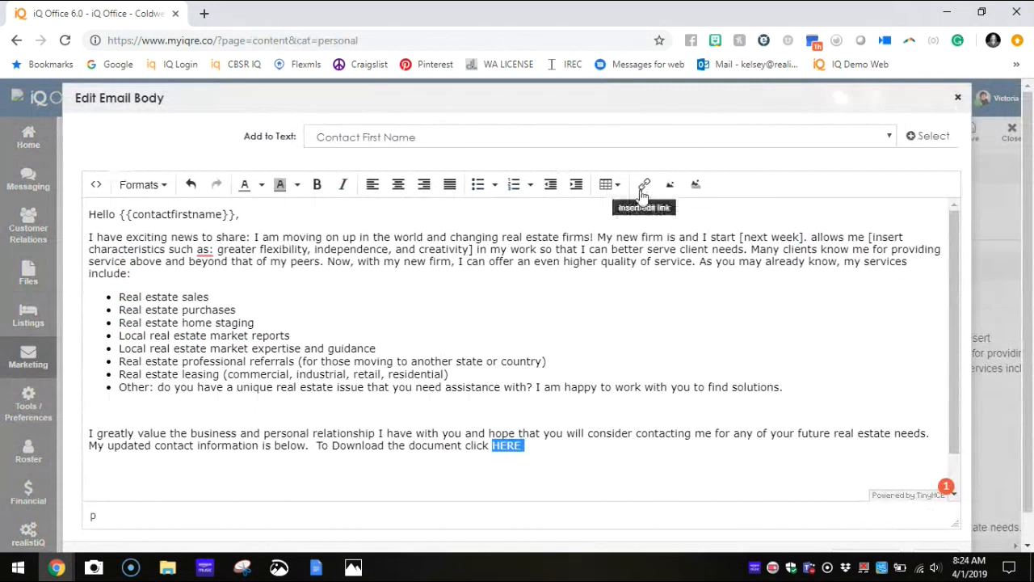
{"action": "left_click", "coordinate": [547, 457]}
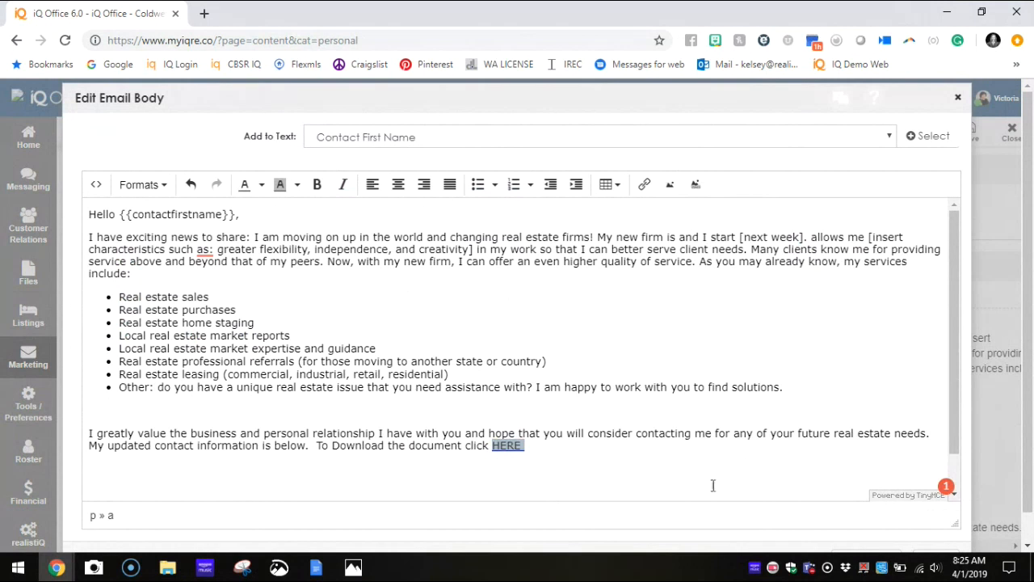
{"action": "left_click", "coordinate": [739, 426]}
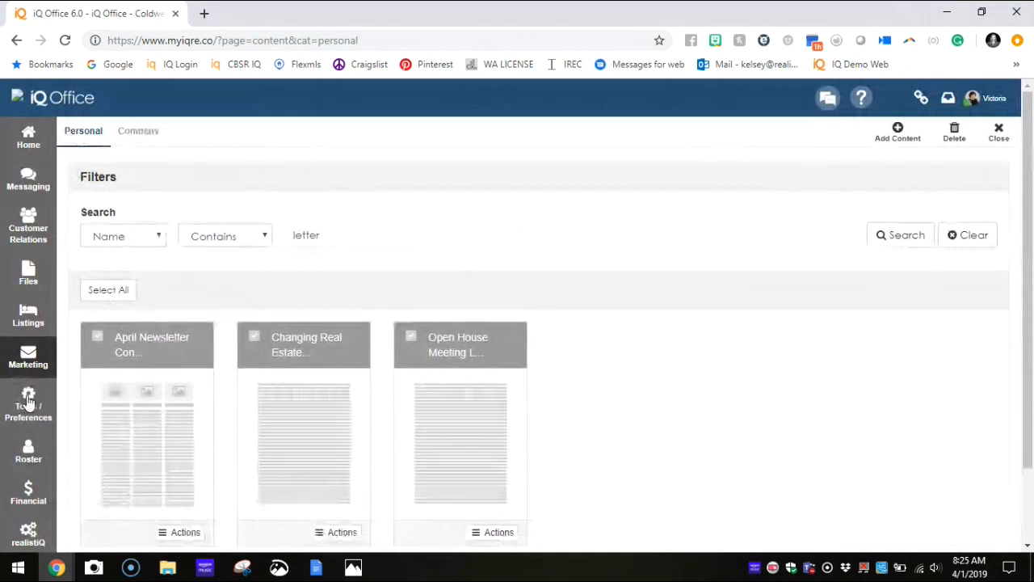
Step: View the file actions for 2018 NY Card (4).pdf in the Home Folder, and return to the saved eMarketing content
{"action": "left_click", "coordinate": [28, 399]}
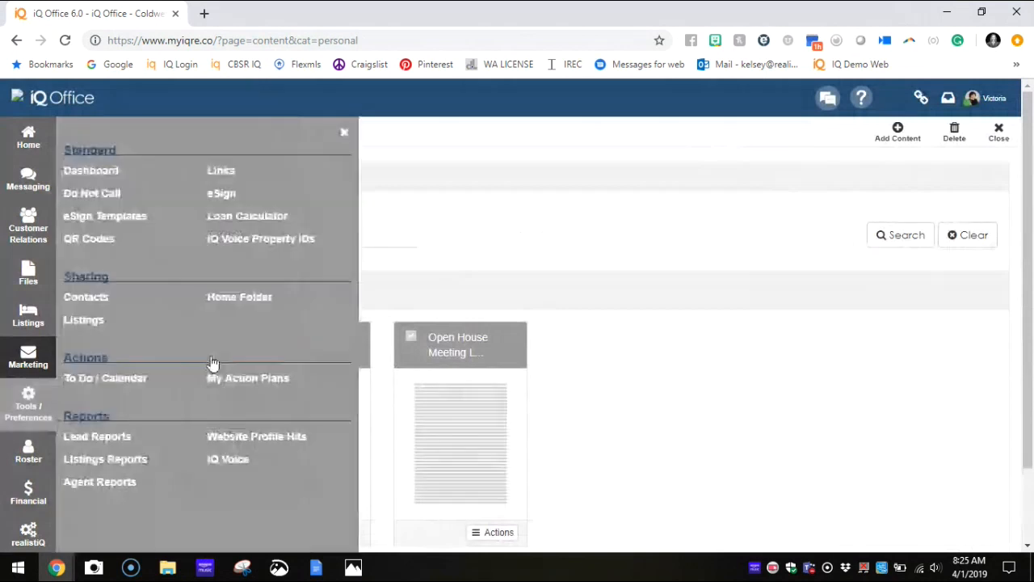
{"action": "left_click", "coordinate": [345, 133]}
{"action": "left_click", "coordinate": [28, 273]}
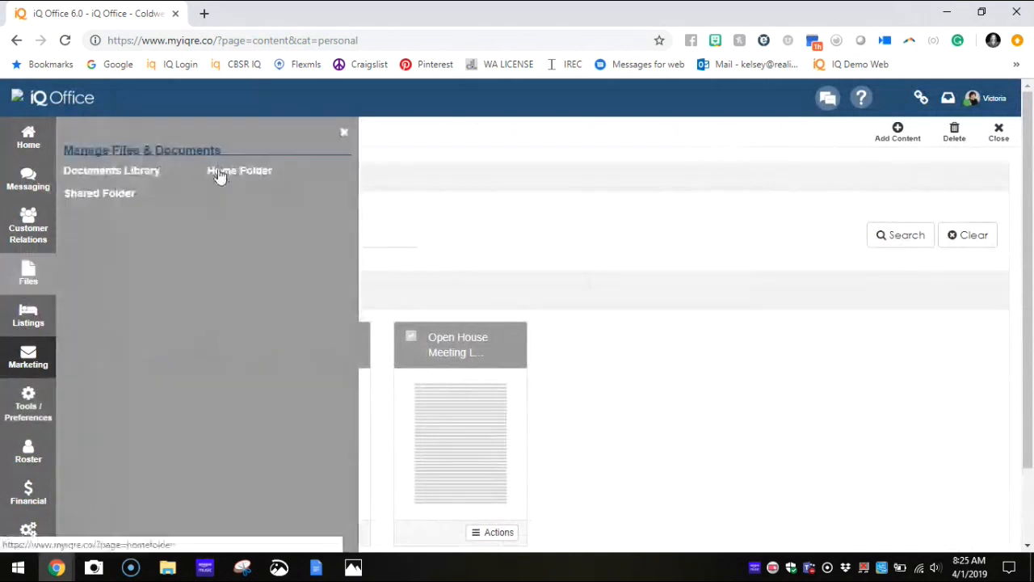
{"action": "left_click", "coordinate": [218, 173]}
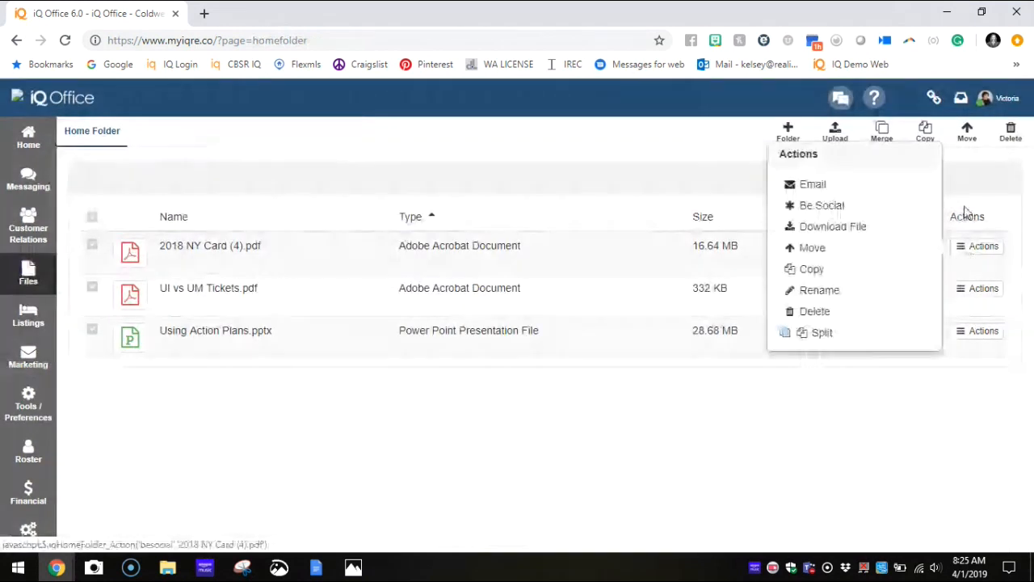
{"action": "left_click", "coordinate": [29, 356]}
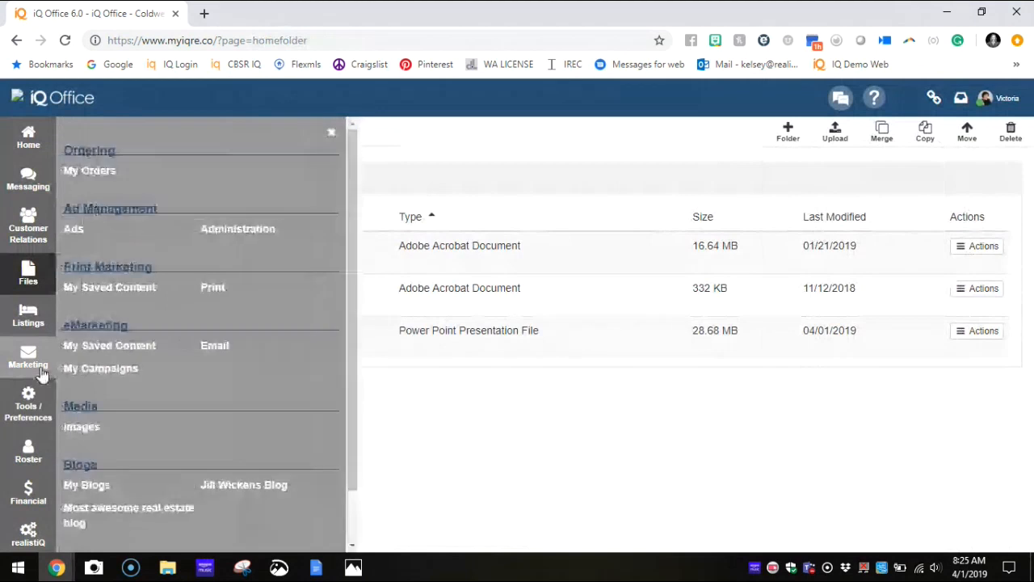
{"action": "left_click", "coordinate": [91, 352]}
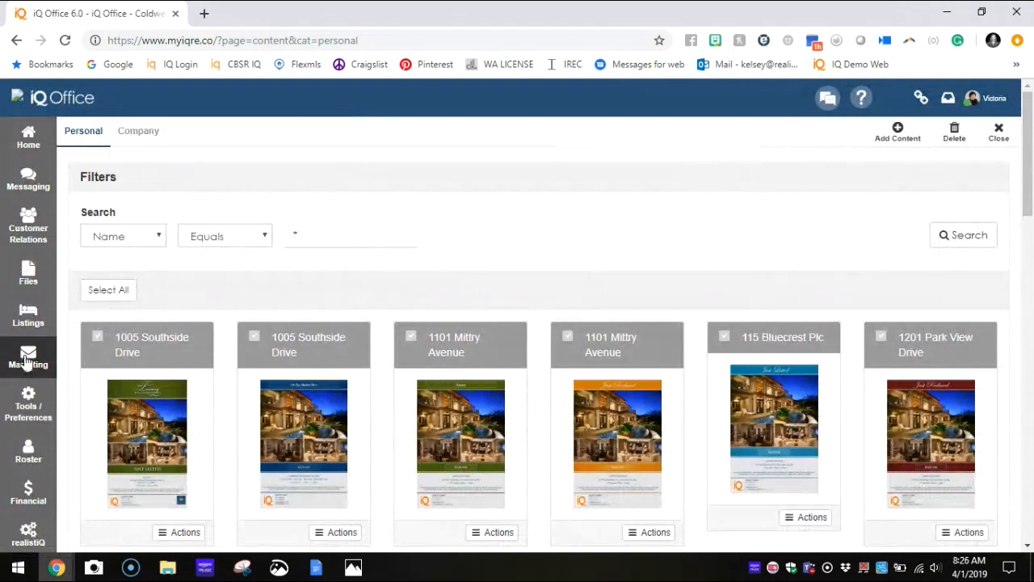
Step: Attach the Just Joined XYZ OFFICE client letter to a new Automatic System Email action plan item due immediately
{"action": "left_click", "coordinate": [33, 412]}
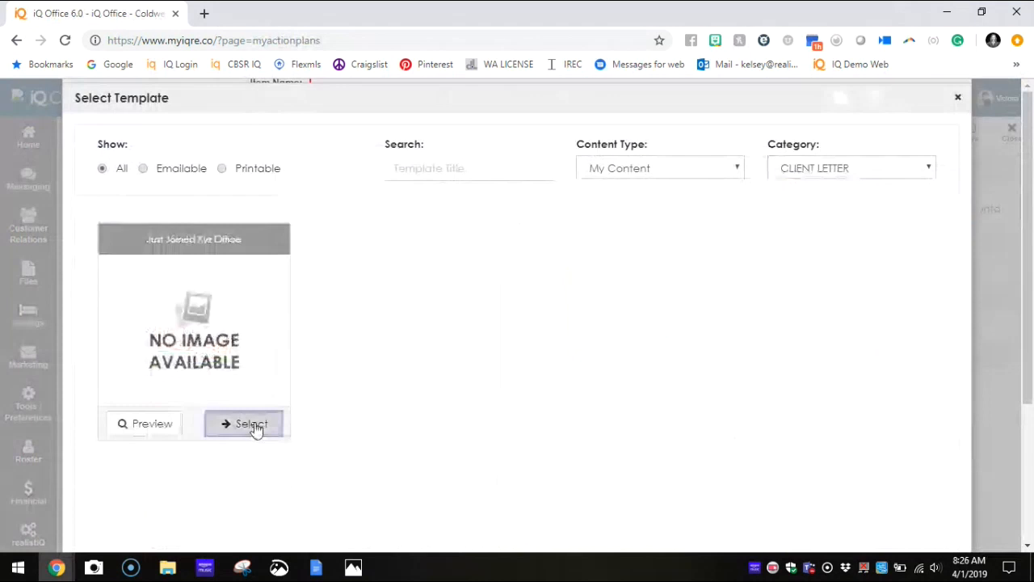
{"action": "left_click", "coordinate": [250, 424]}
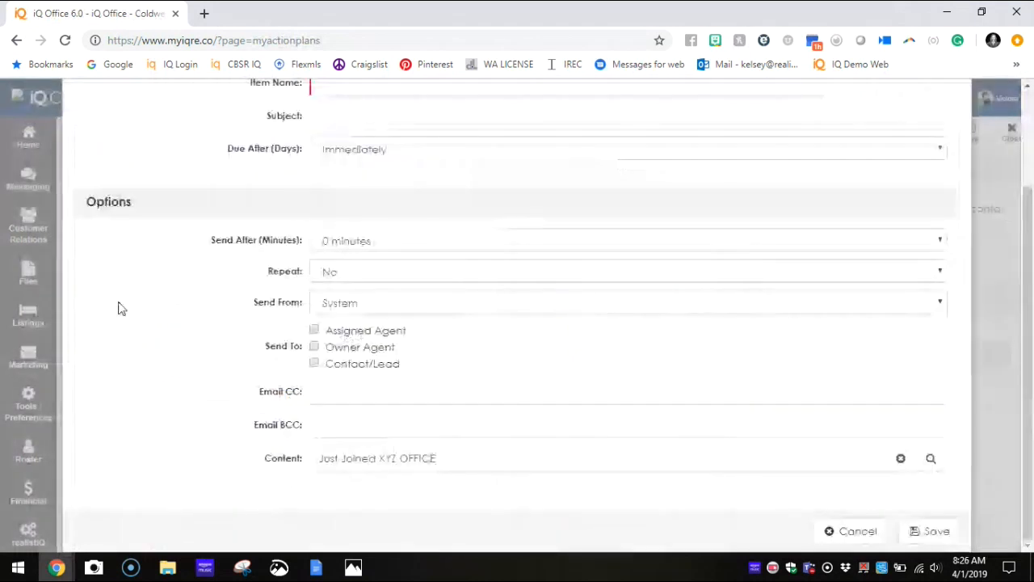
{"action": "scroll", "coordinate": [374, 283], "scroll_direction": "up", "scroll_amount": 2}
{"action": "left_click", "coordinate": [374, 279]}
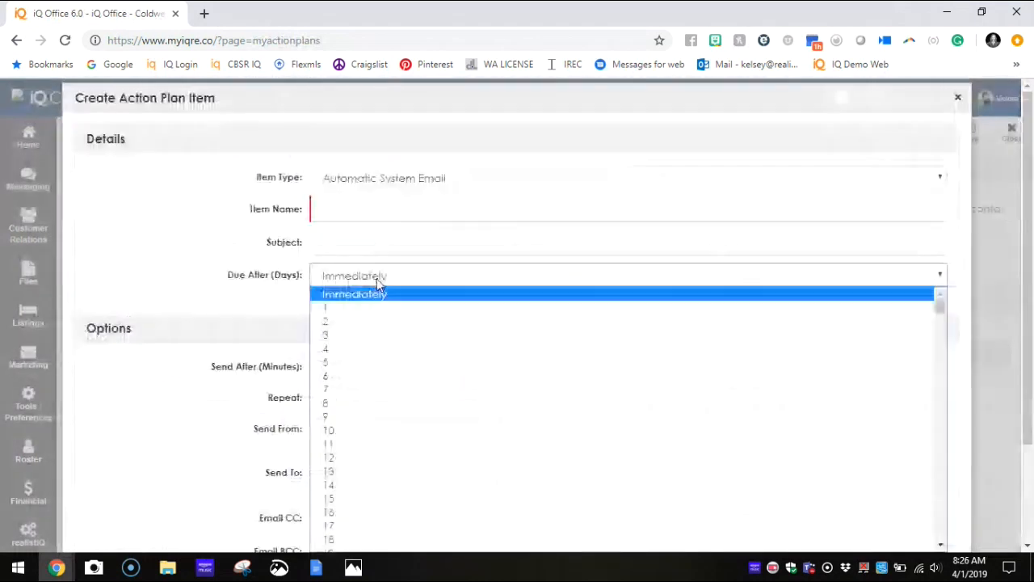
{"action": "left_click", "coordinate": [375, 295]}
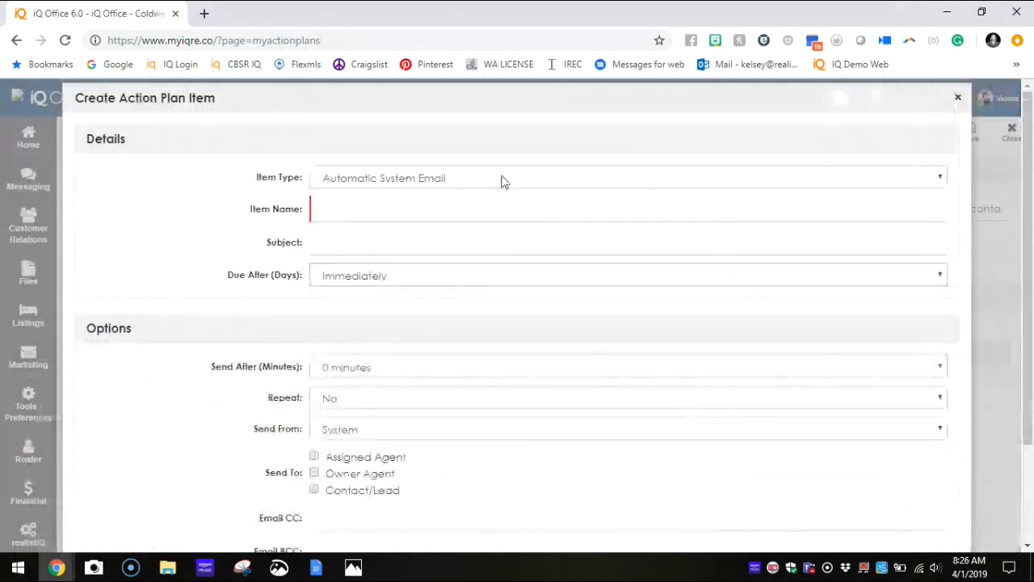
Step: Try to save the action plan item without a name, and close the item and its action plan
{"action": "scroll", "coordinate": [919, 524], "scroll_direction": "down", "scroll_amount": 2}
{"action": "left_click", "coordinate": [921, 527]}
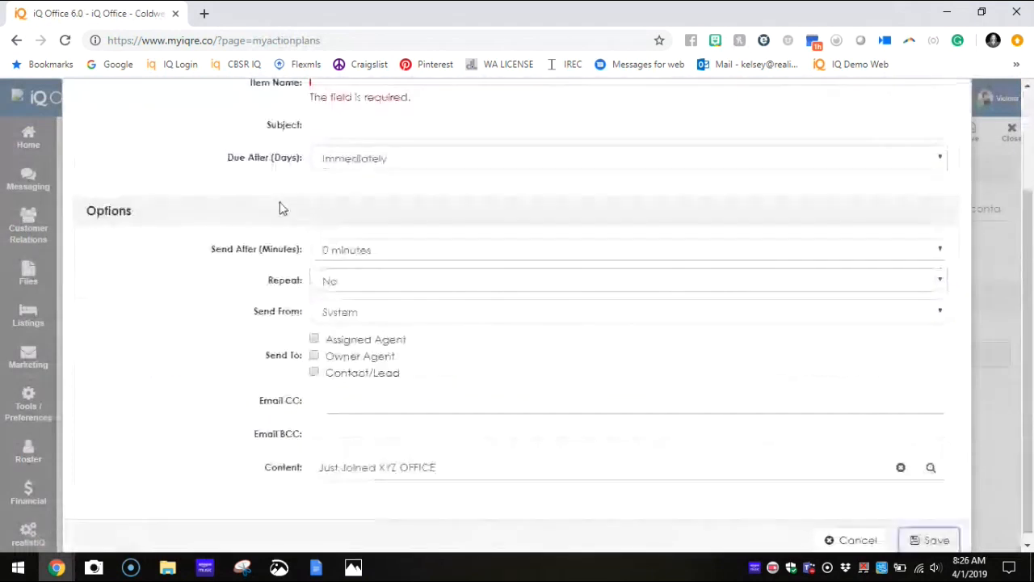
{"action": "scroll", "coordinate": [735, 166], "scroll_direction": "up", "scroll_amount": 2}
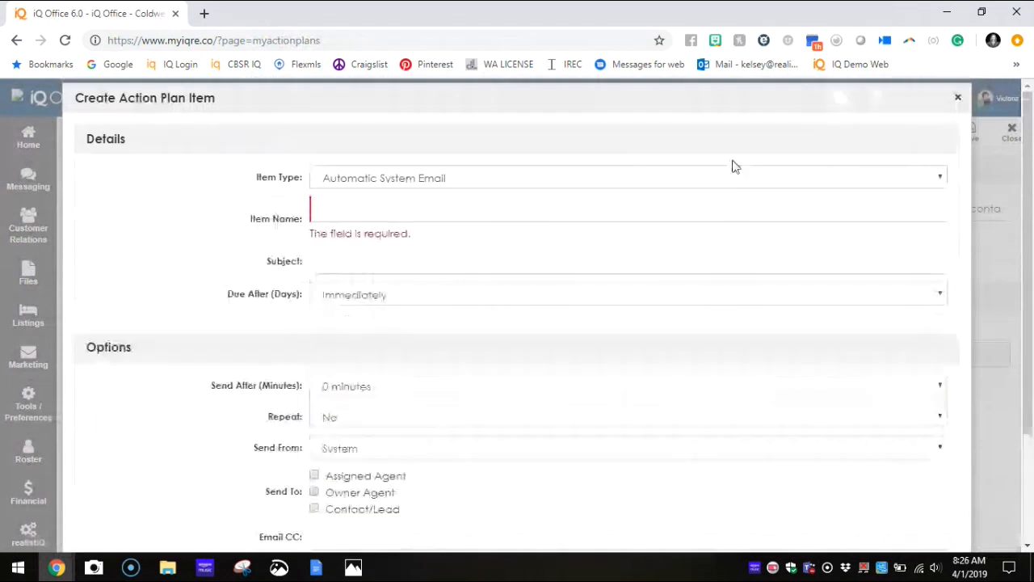
{"action": "left_click", "coordinate": [955, 100]}
{"action": "left_click", "coordinate": [1015, 134]}
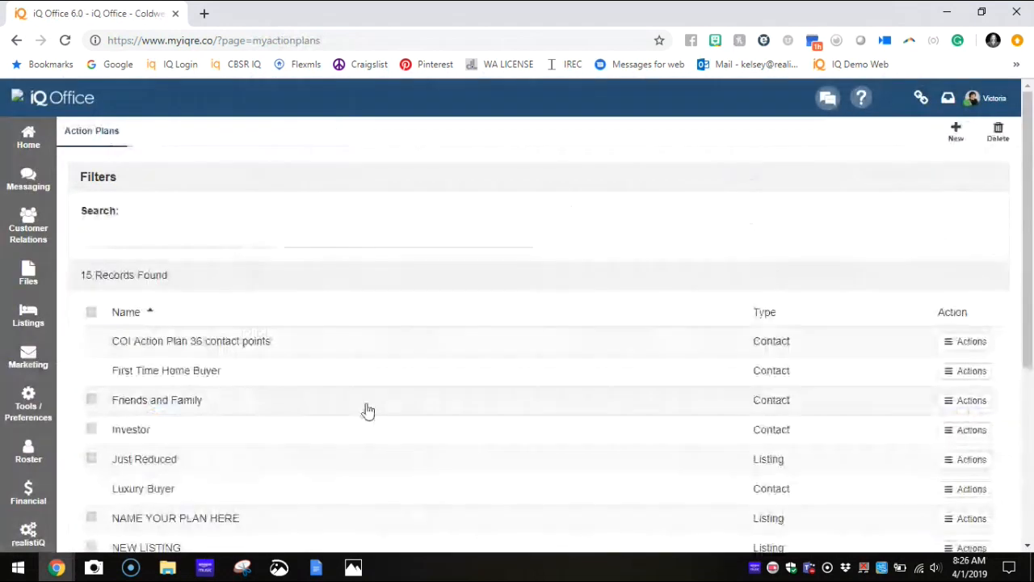
Step: Return to the saved print marketing content and open the template selection for adding new content
{"action": "left_click", "coordinate": [28, 356]}
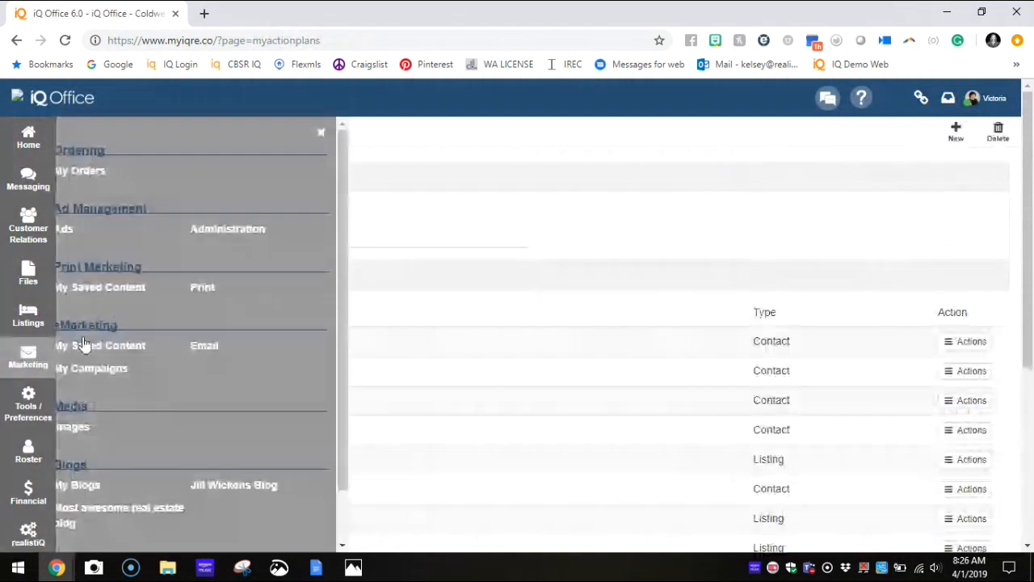
{"action": "left_click", "coordinate": [120, 291]}
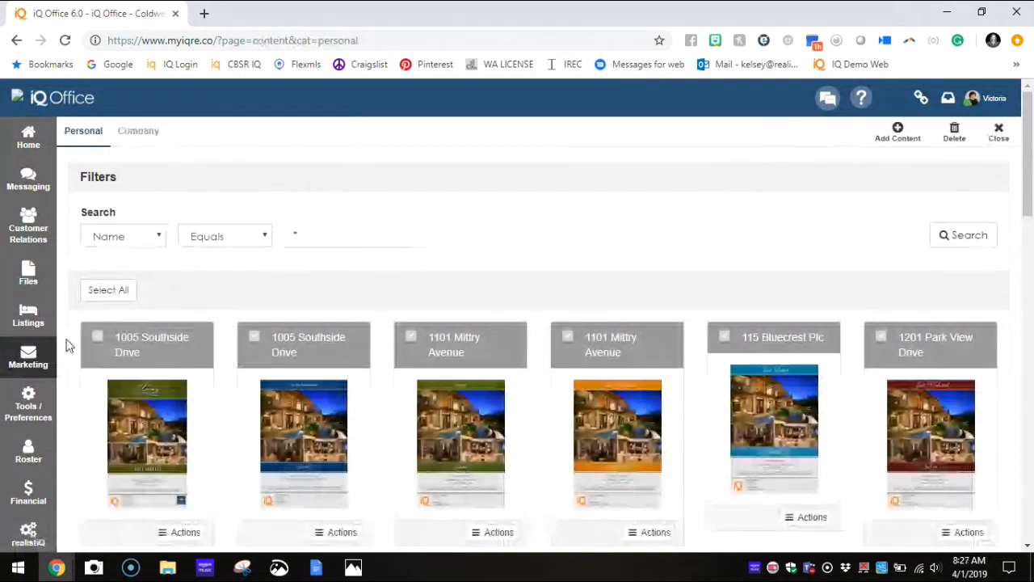
{"action": "left_click", "coordinate": [41, 359]}
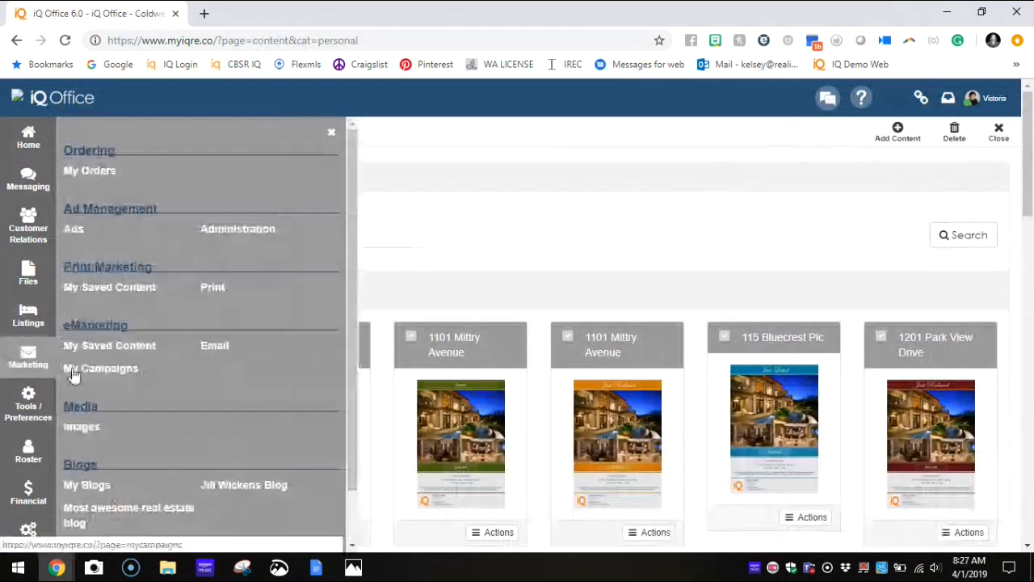
{"action": "left_click", "coordinate": [22, 412]}
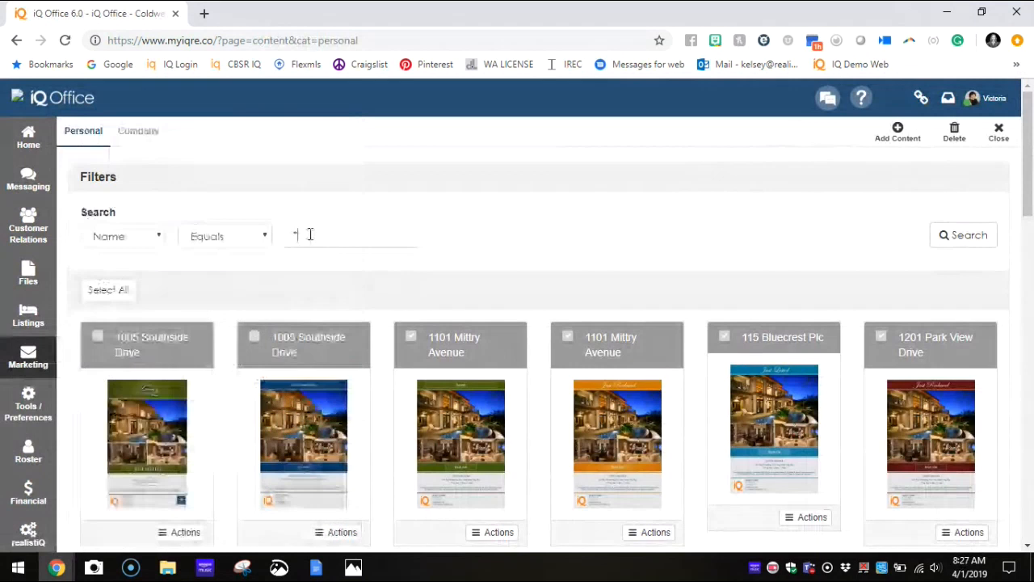
{"action": "left_click", "coordinate": [297, 236]}
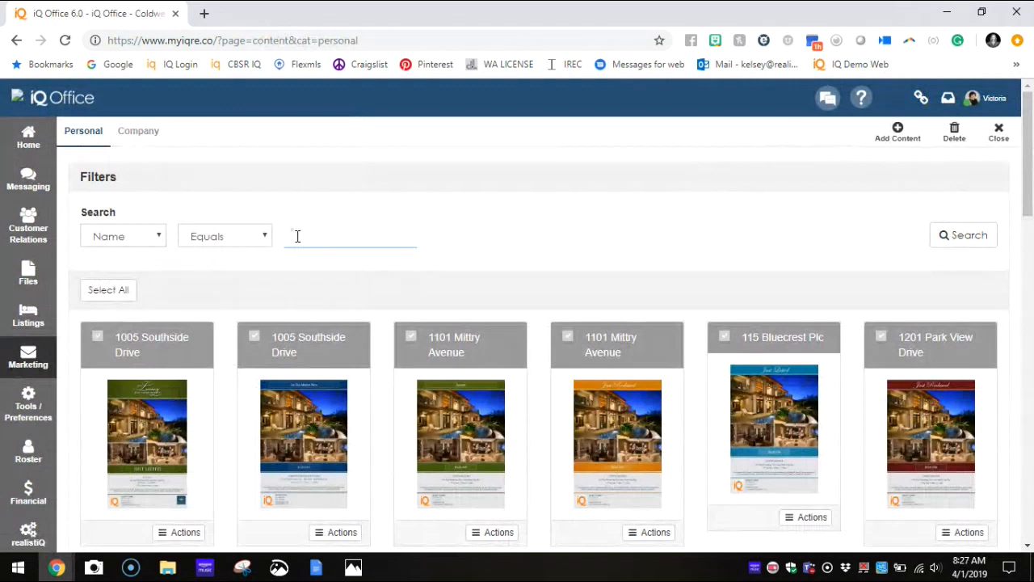
{"action": "left_click", "coordinate": [898, 134]}
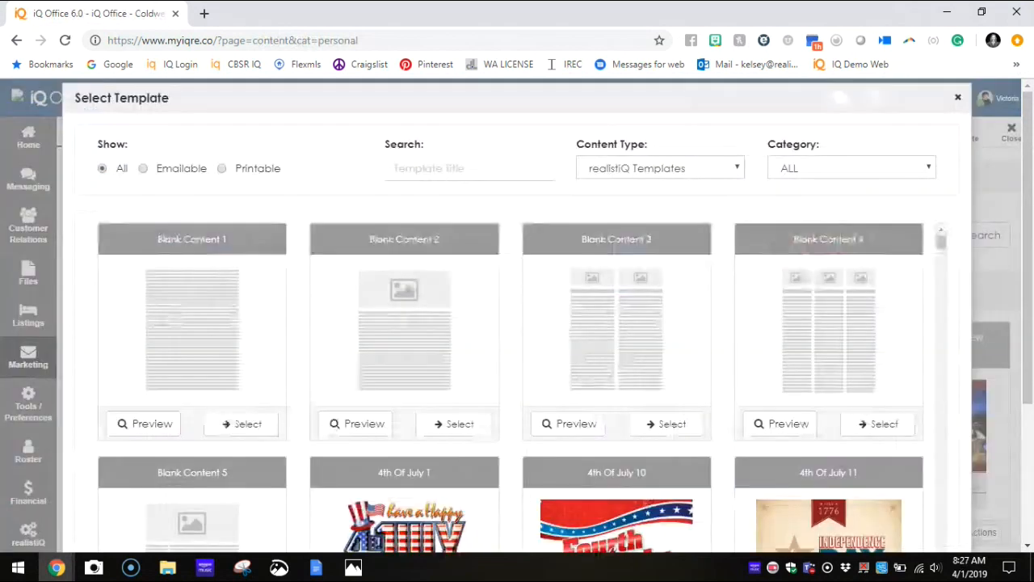
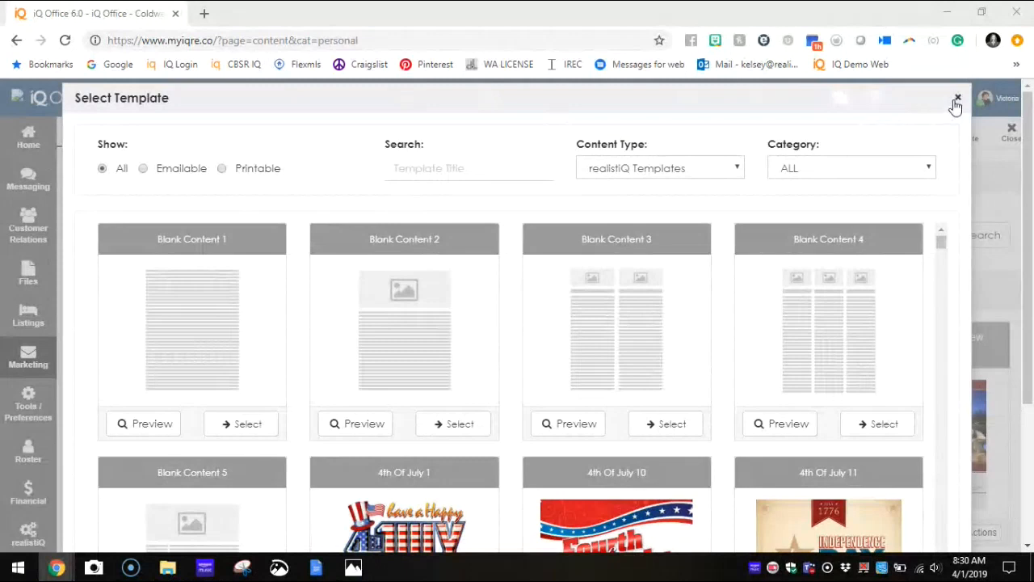
Step: Close the template selection and look through the available Financial options
{"action": "left_click", "coordinate": [955, 103]}
{"action": "left_click", "coordinate": [33, 490]}
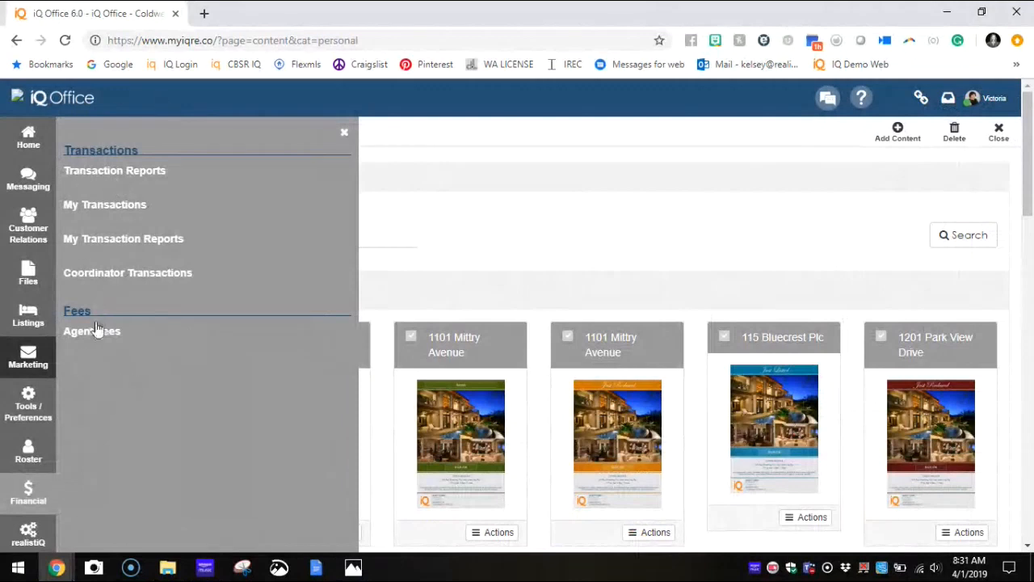
{"action": "left_click", "coordinate": [345, 132]}
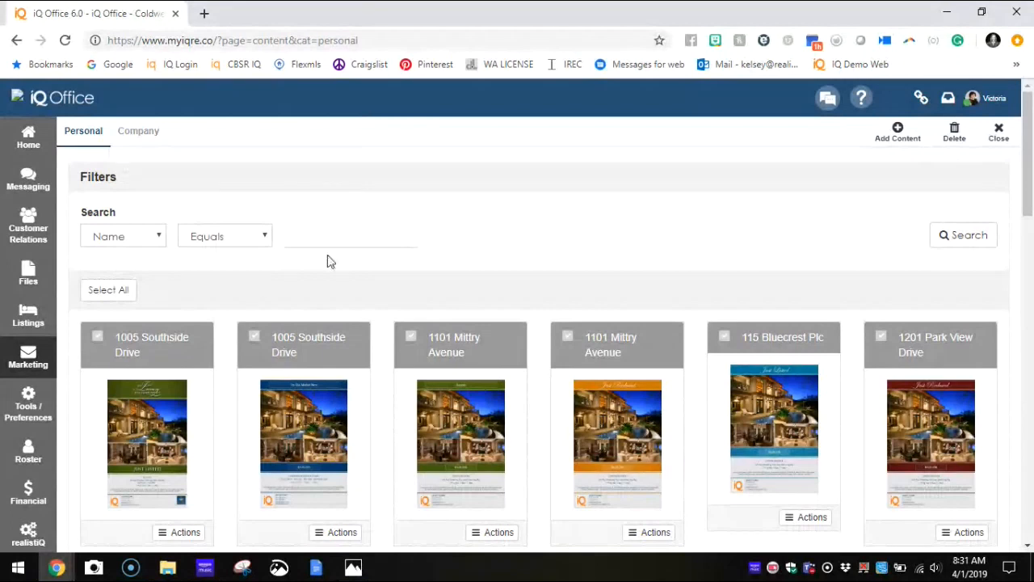
Step: Open the events of an existing campaign in My Campaigns and start adding a new event
{"action": "left_click", "coordinate": [36, 380]}
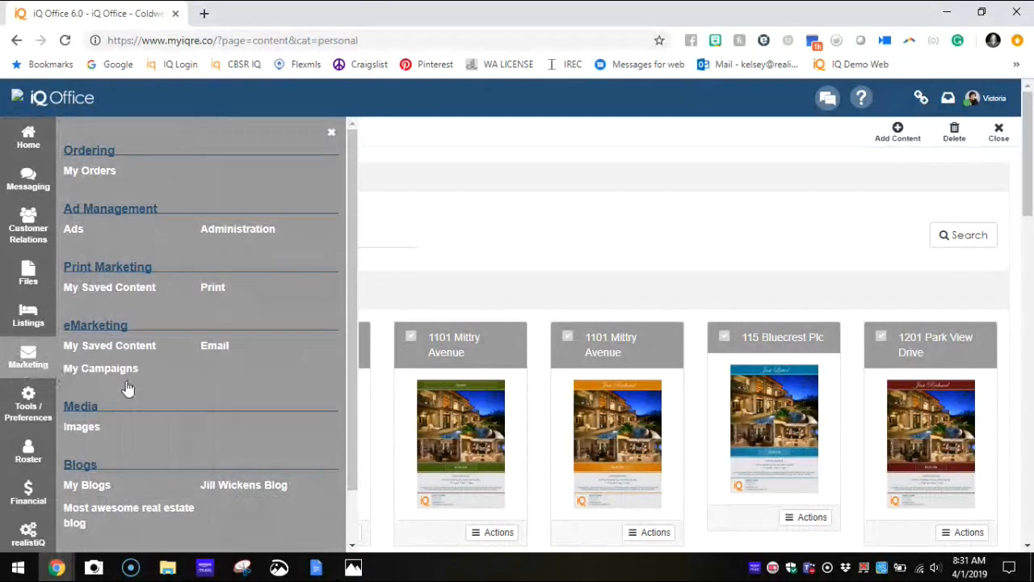
{"action": "left_click", "coordinate": [79, 369]}
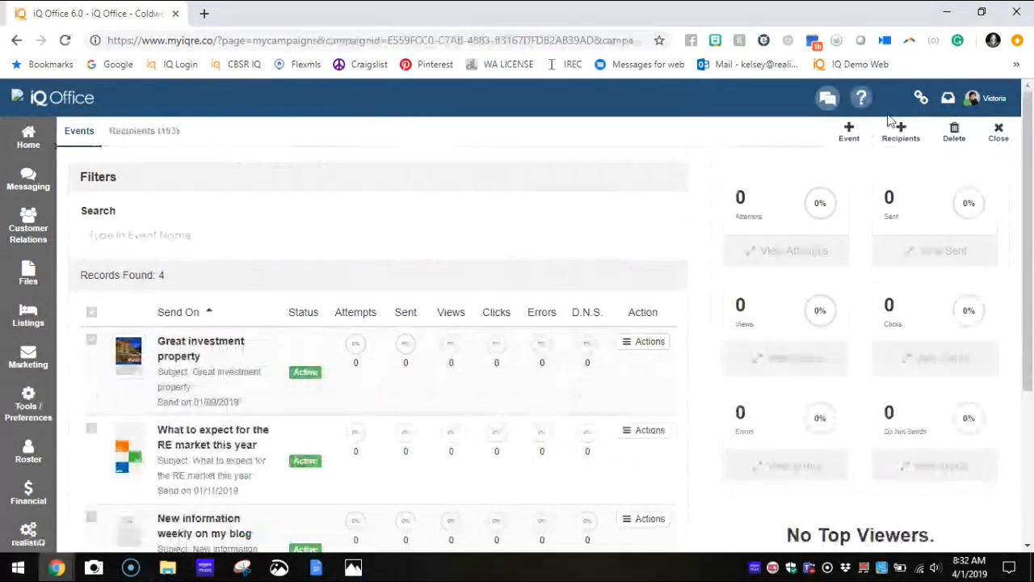
{"action": "left_click", "coordinate": [834, 142]}
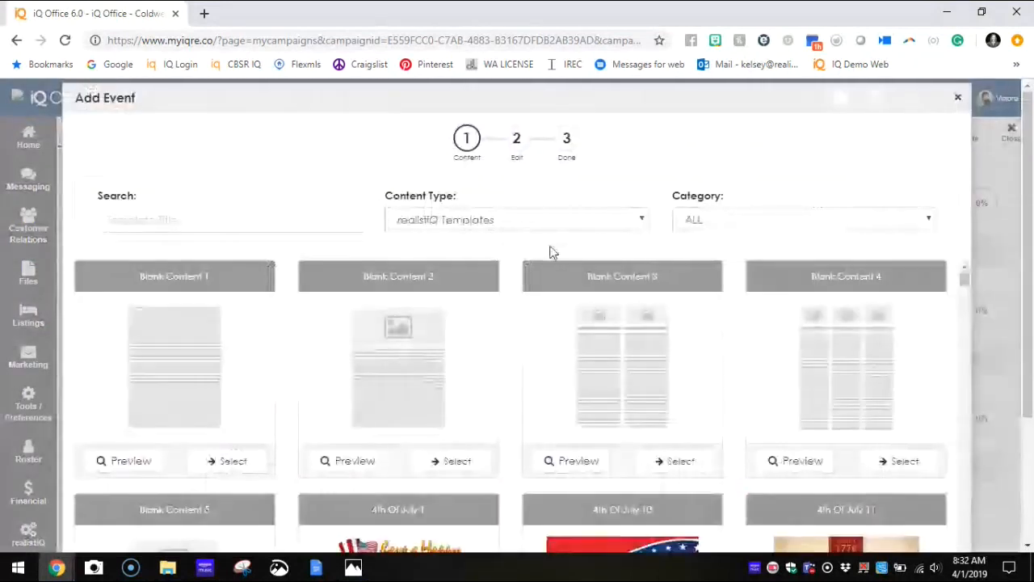
{"action": "left_click", "coordinate": [429, 228]}
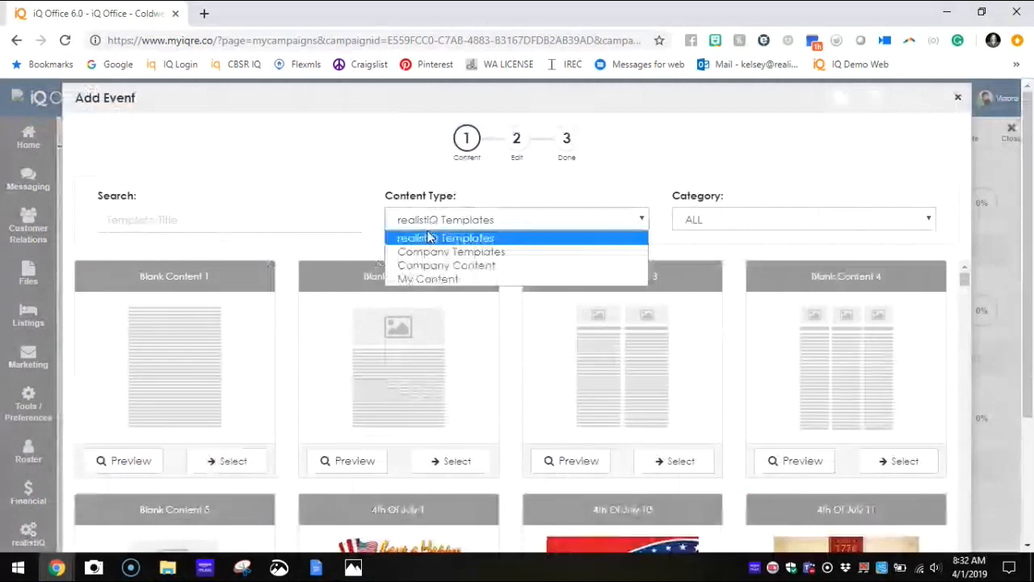
{"action": "left_click", "coordinate": [427, 279]}
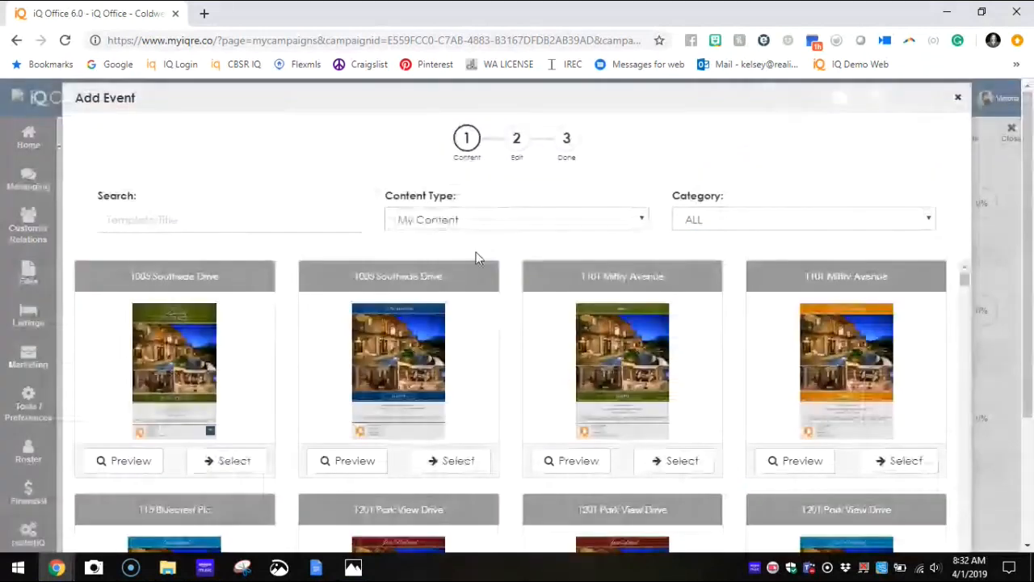
{"action": "left_click", "coordinate": [724, 223]}
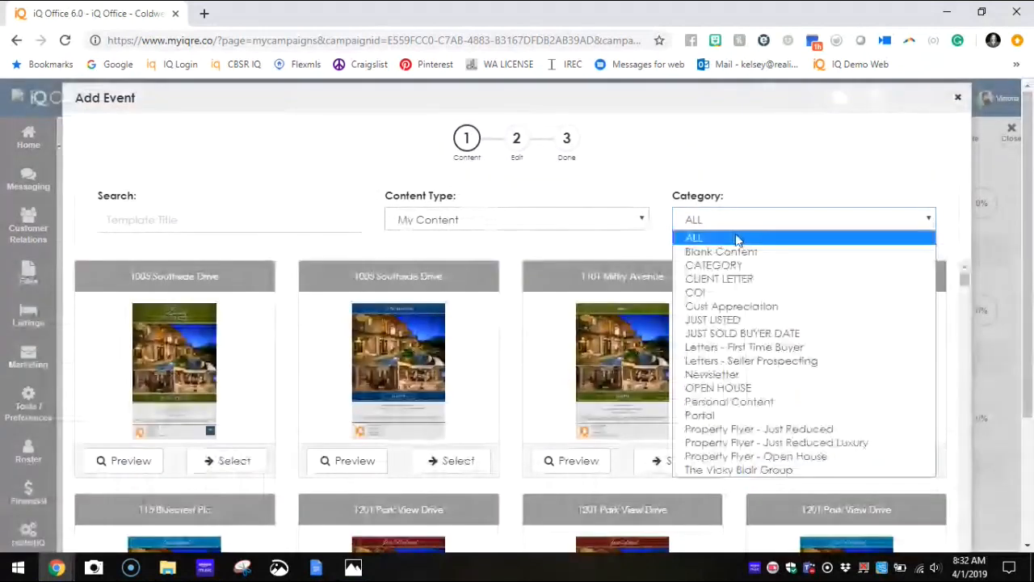
{"action": "left_click", "coordinate": [727, 388]}
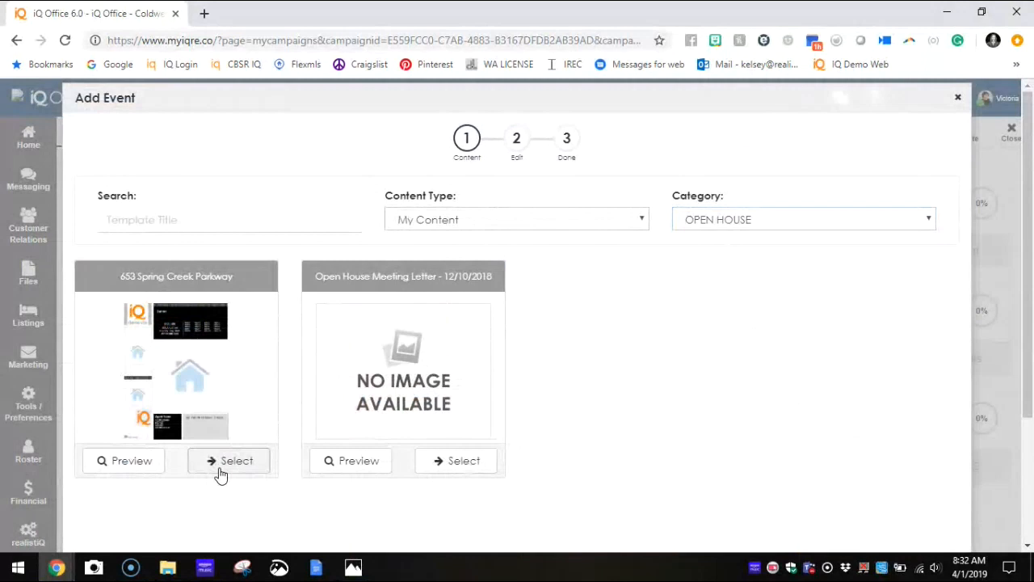
{"action": "left_click", "coordinate": [229, 461]}
Step: Set the event's subject to Open House This Weekend and schedule it for 1 Year after the Transaction Date, sent after 12:30 PM
{"action": "type", "text": "eekend"}
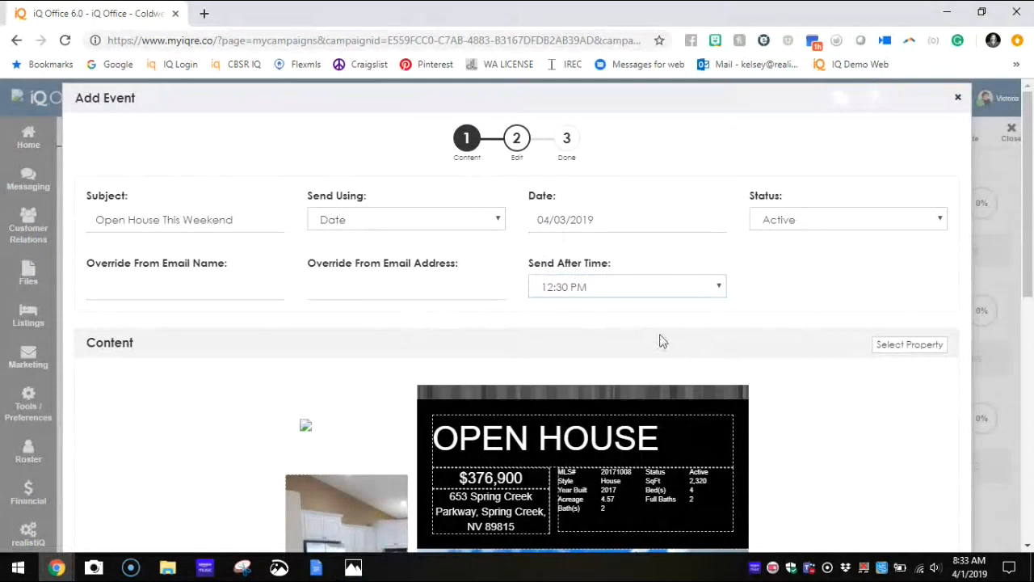
{"action": "left_click", "coordinate": [361, 222]}
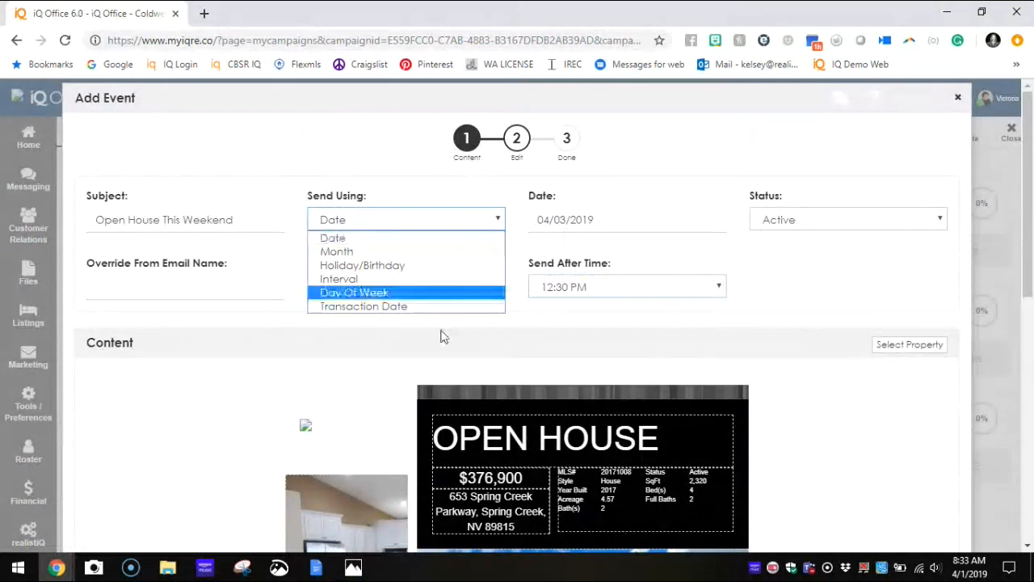
{"action": "left_click", "coordinate": [420, 307]}
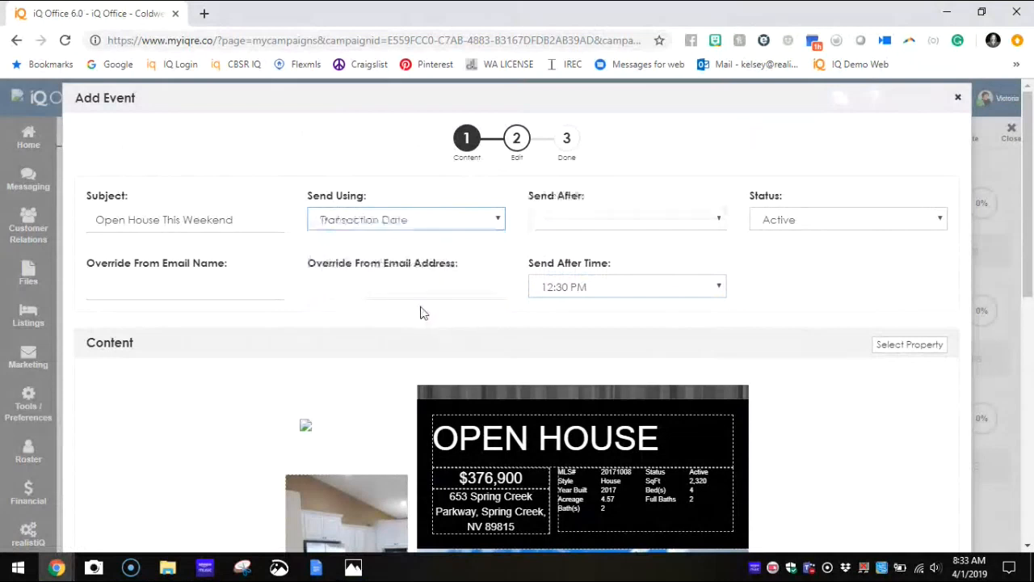
{"action": "left_click", "coordinate": [581, 232]}
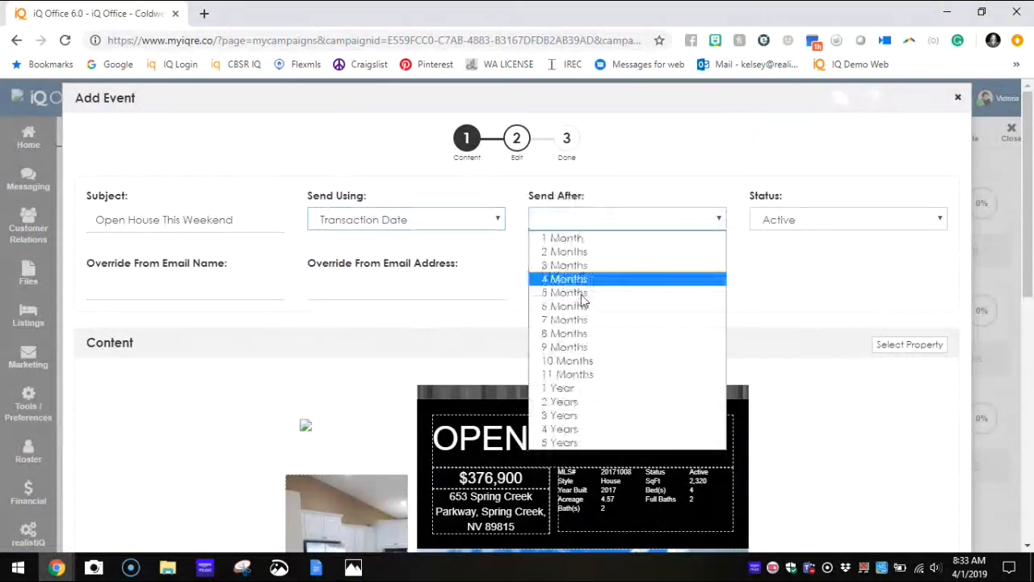
{"action": "left_click", "coordinate": [584, 391]}
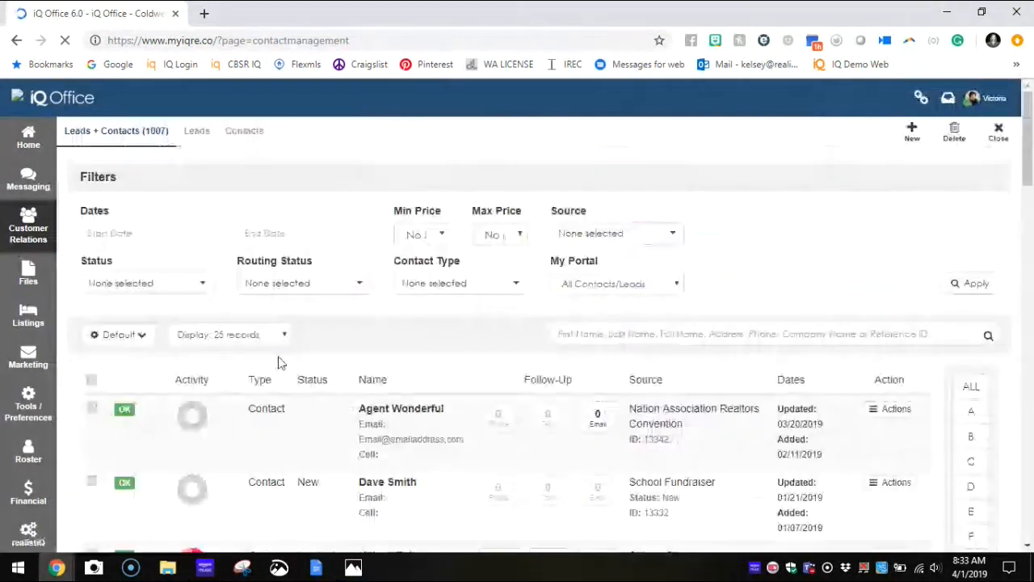
Step: Set the first listed contact's Last Transaction Date to 04/01/2019, save the contact and close it
{"action": "left_click", "coordinate": [266, 434]}
{"action": "scroll", "coordinate": [631, 371], "scroll_direction": "down", "scroll_amount": 5}
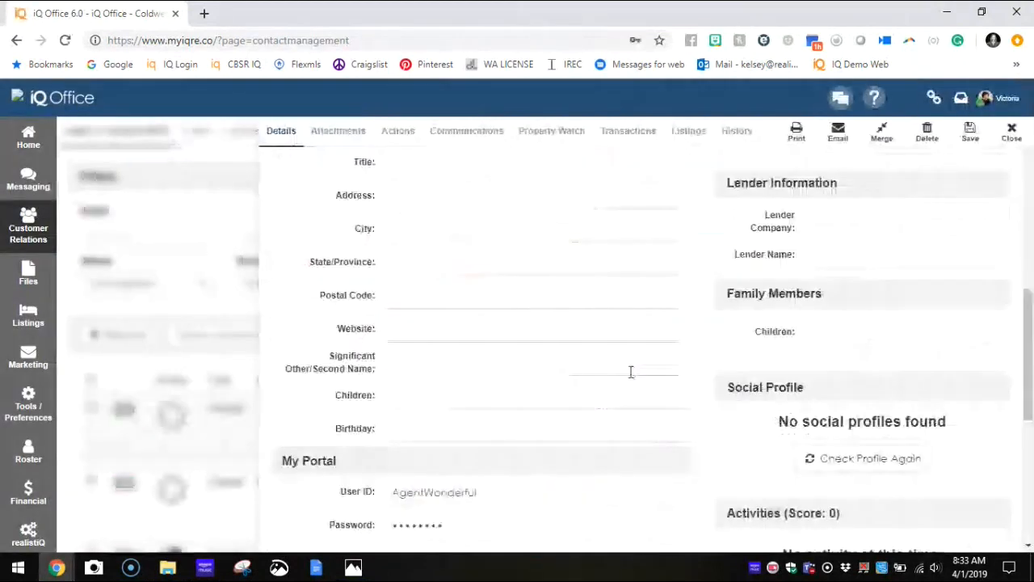
{"action": "scroll", "coordinate": [631, 372], "scroll_direction": "down", "scroll_amount": 5}
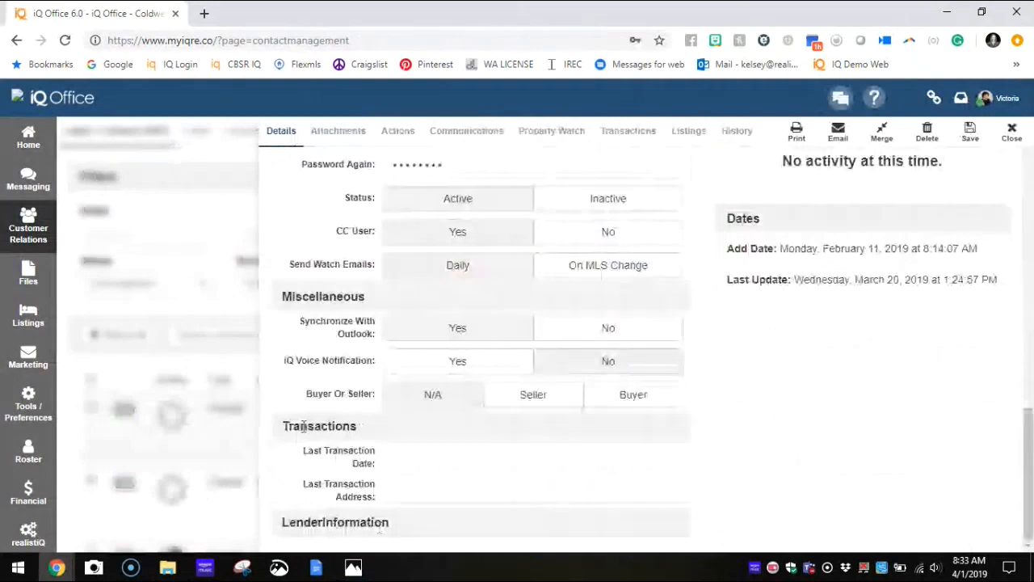
{"action": "left_click", "coordinate": [393, 456]}
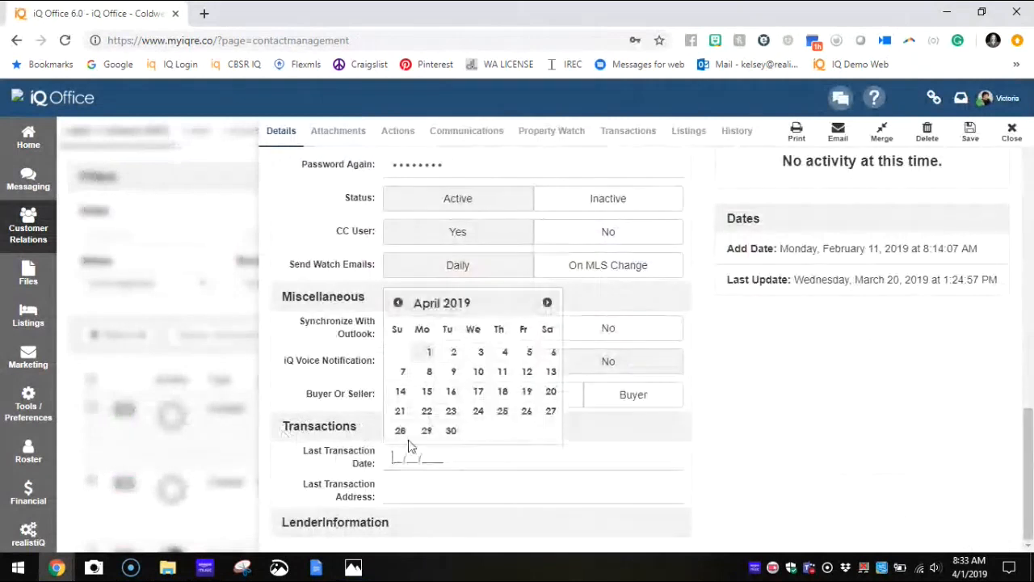
{"action": "left_click", "coordinate": [429, 352]}
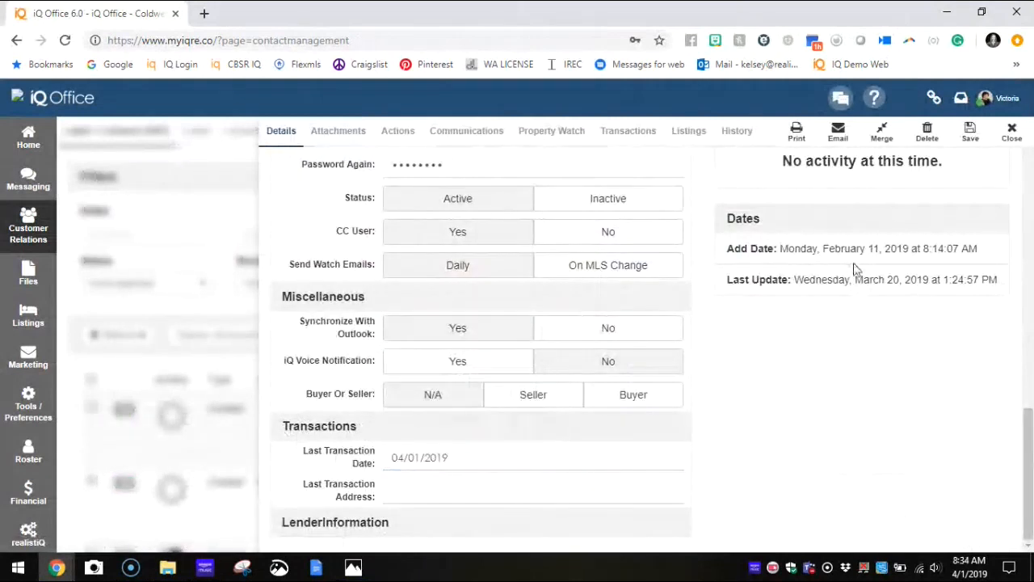
{"action": "left_click", "coordinate": [970, 134]}
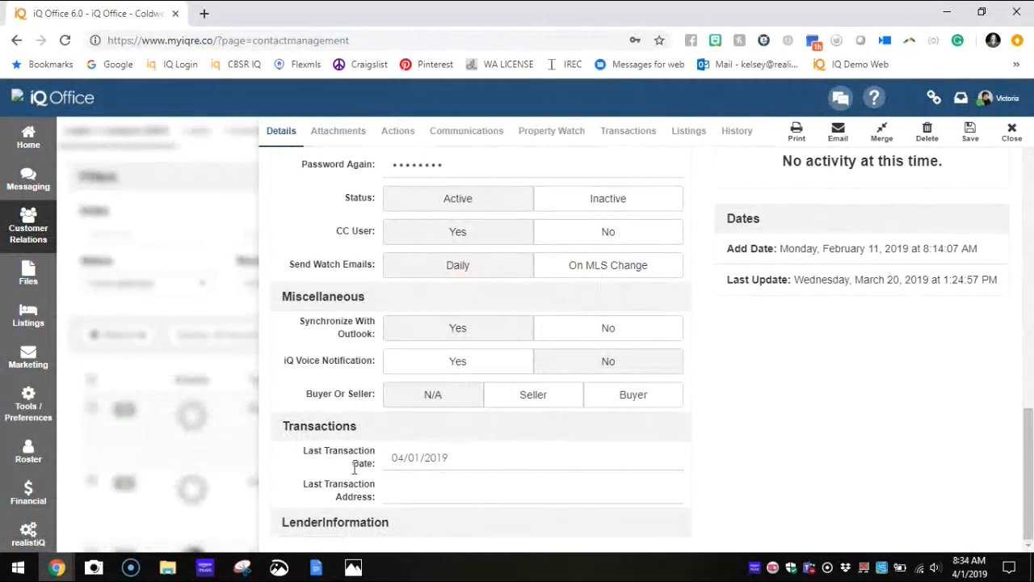
{"action": "left_click", "coordinate": [1015, 137]}
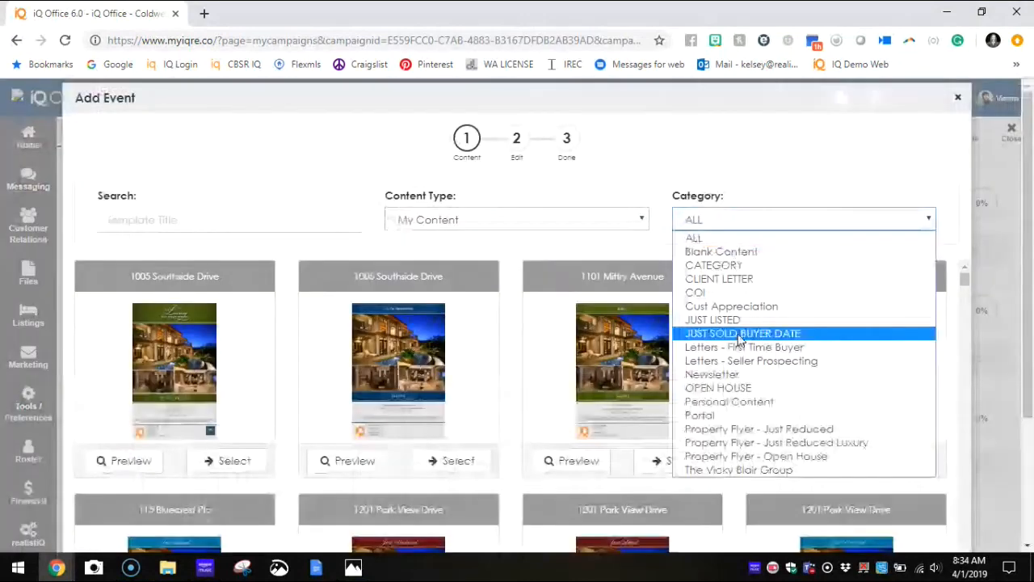
Step: Try adding a campaign event with the Just Sold ADDRESS DATE content scheduled 2 Years after the Transaction Date, and close it unsaved
{"action": "left_click", "coordinate": [719, 331]}
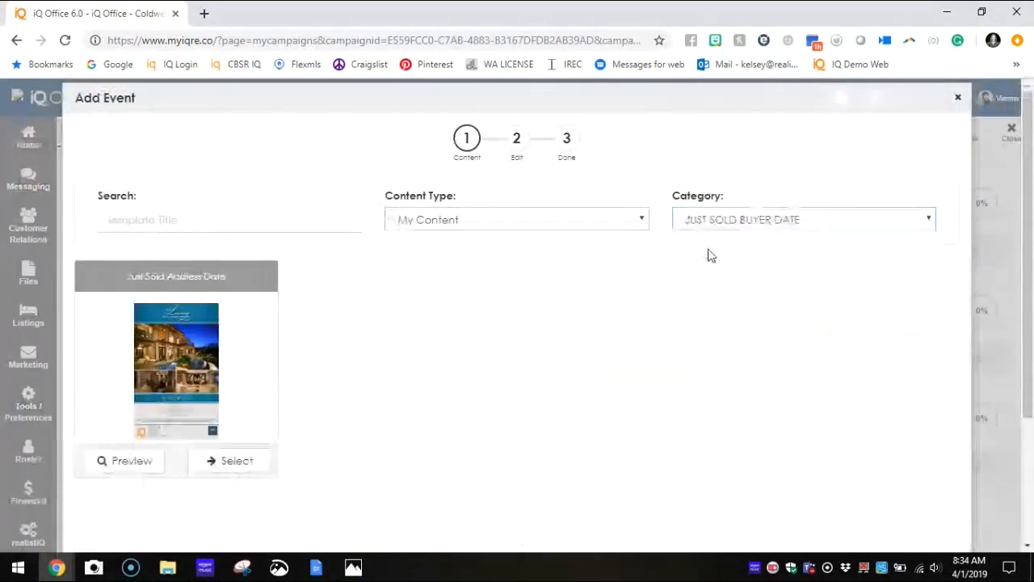
{"action": "left_click", "coordinate": [213, 461]}
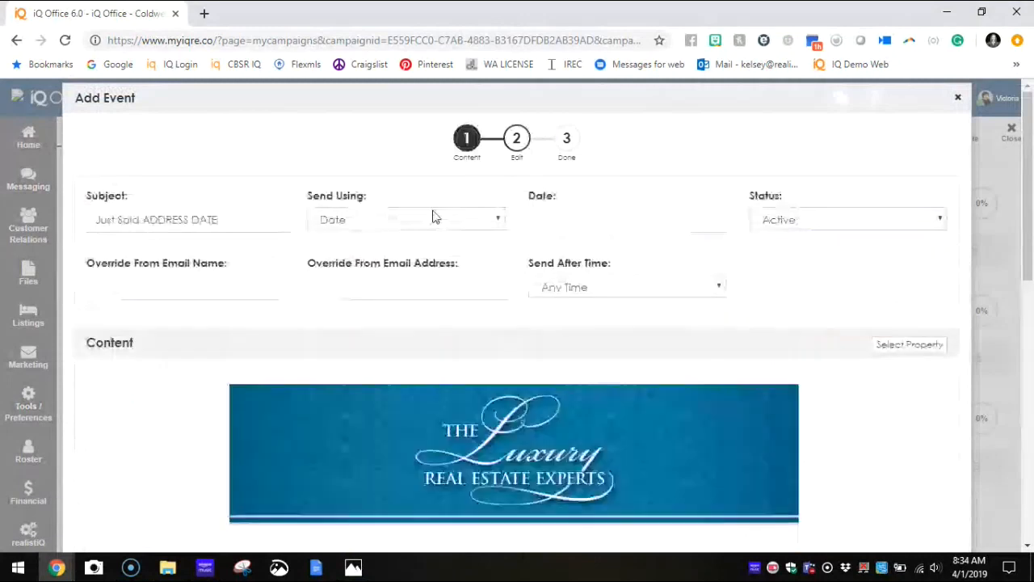
{"action": "left_click", "coordinate": [428, 220]}
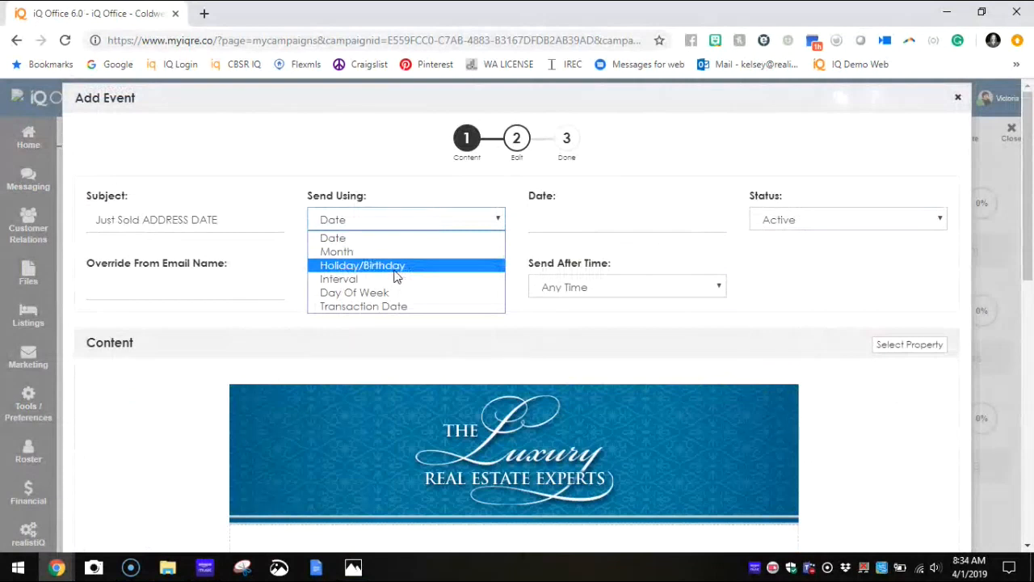
{"action": "left_click", "coordinate": [363, 311]}
{"action": "left_click", "coordinate": [557, 228]}
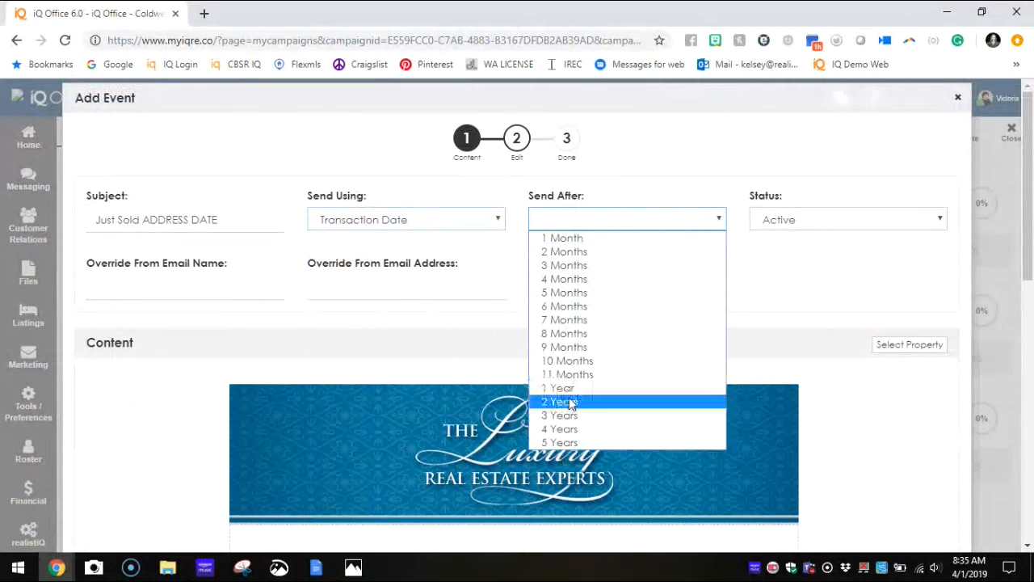
{"action": "left_click", "coordinate": [568, 401]}
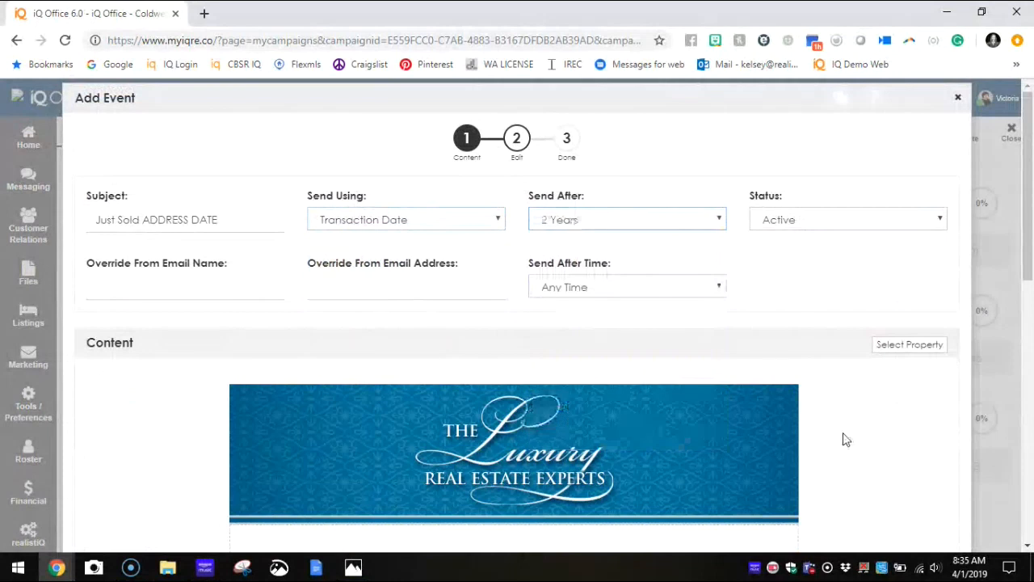
{"action": "left_click", "coordinate": [703, 226]}
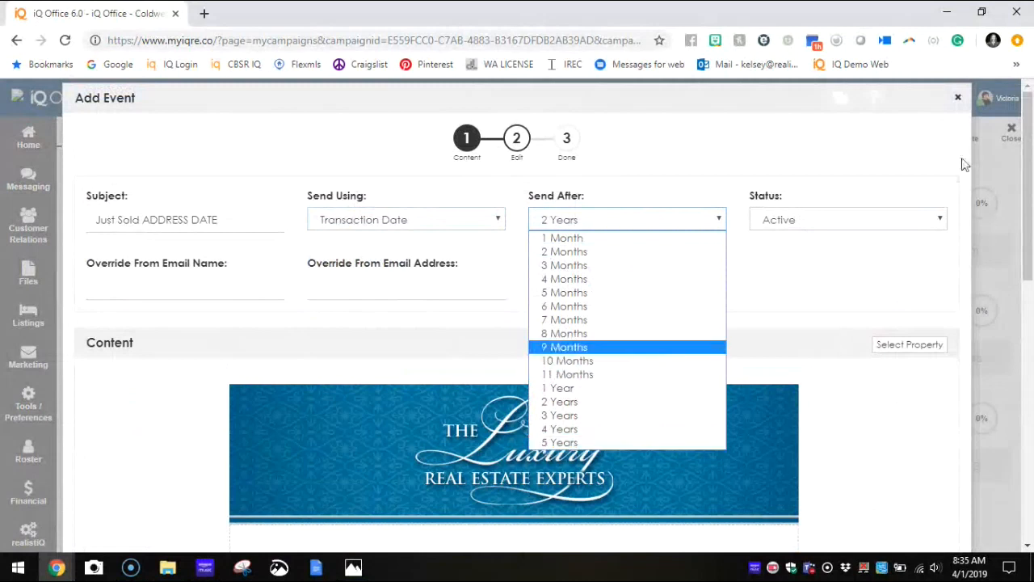
{"action": "left_click", "coordinate": [956, 101]}
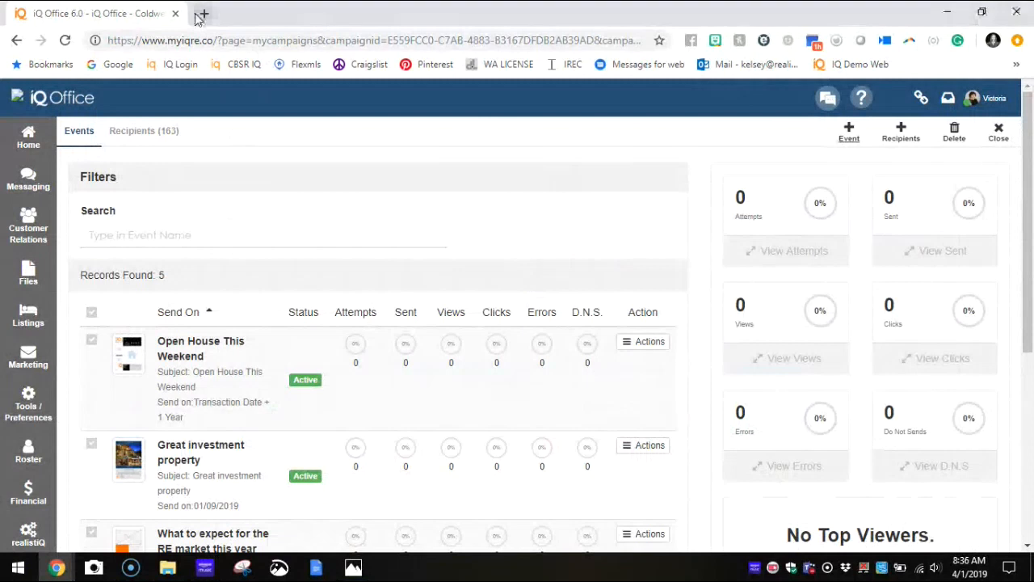
Step: Open the realistiq users page on Facebook and the Realistiq Support channel on YouTube in new tabs, and browse the channel's home page
{"action": "left_click", "coordinate": [202, 15]}
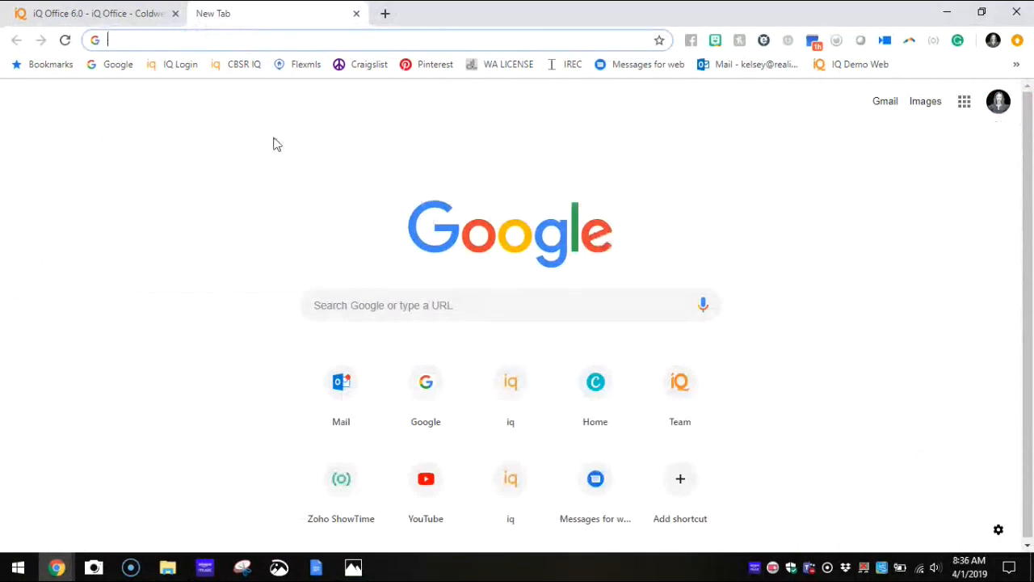
{"action": "type", "text": "f"}
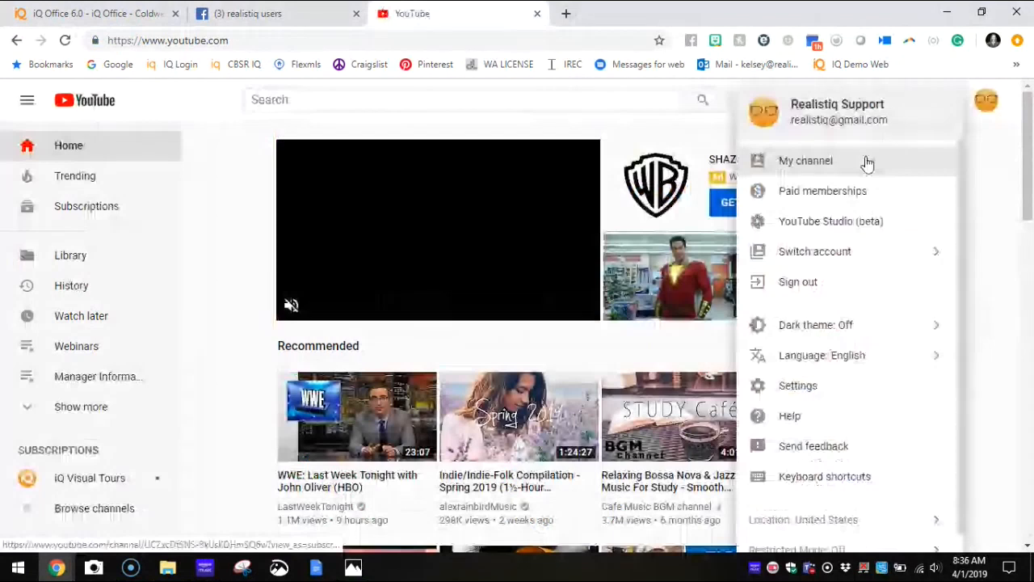
{"action": "left_click", "coordinate": [867, 163]}
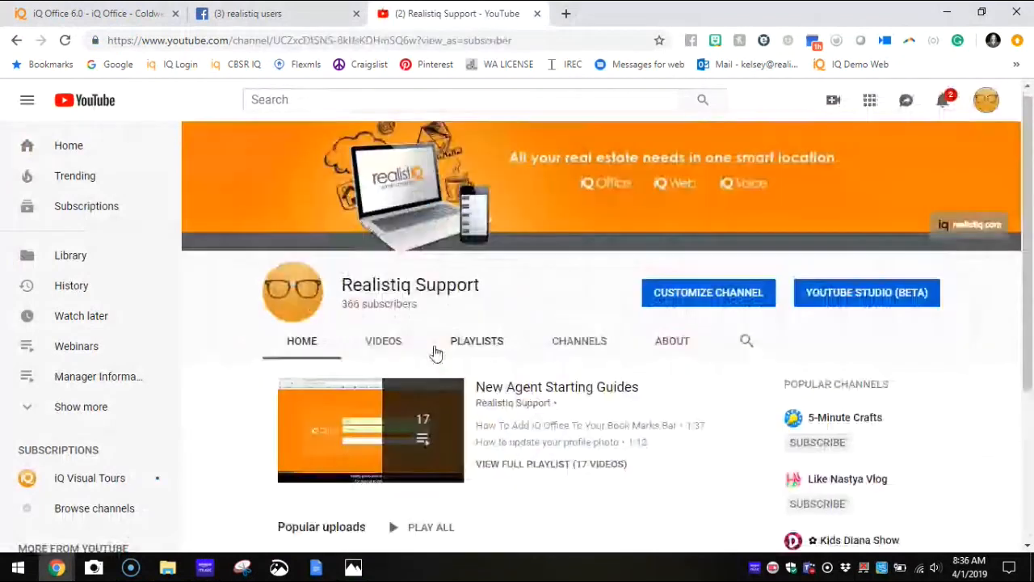
{"action": "scroll", "coordinate": [477, 473], "scroll_direction": "down", "scroll_amount": 3}
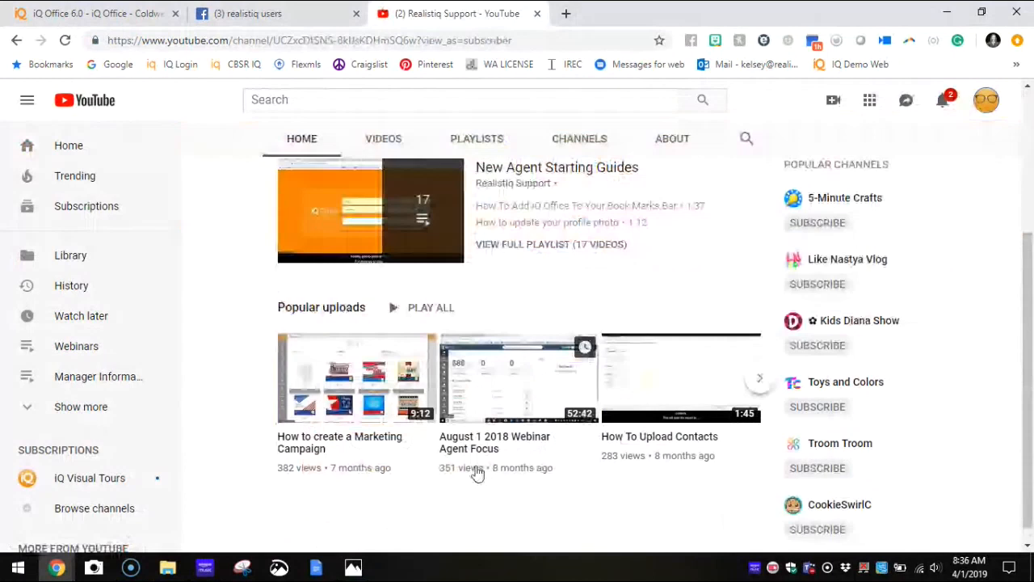
{"action": "scroll", "coordinate": [676, 244], "scroll_direction": "up", "scroll_amount": 3}
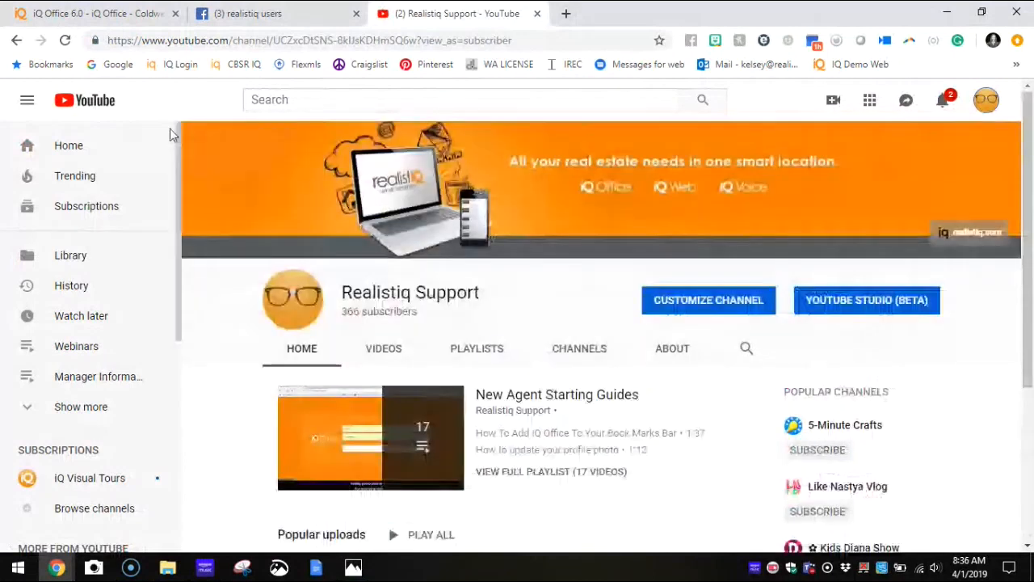